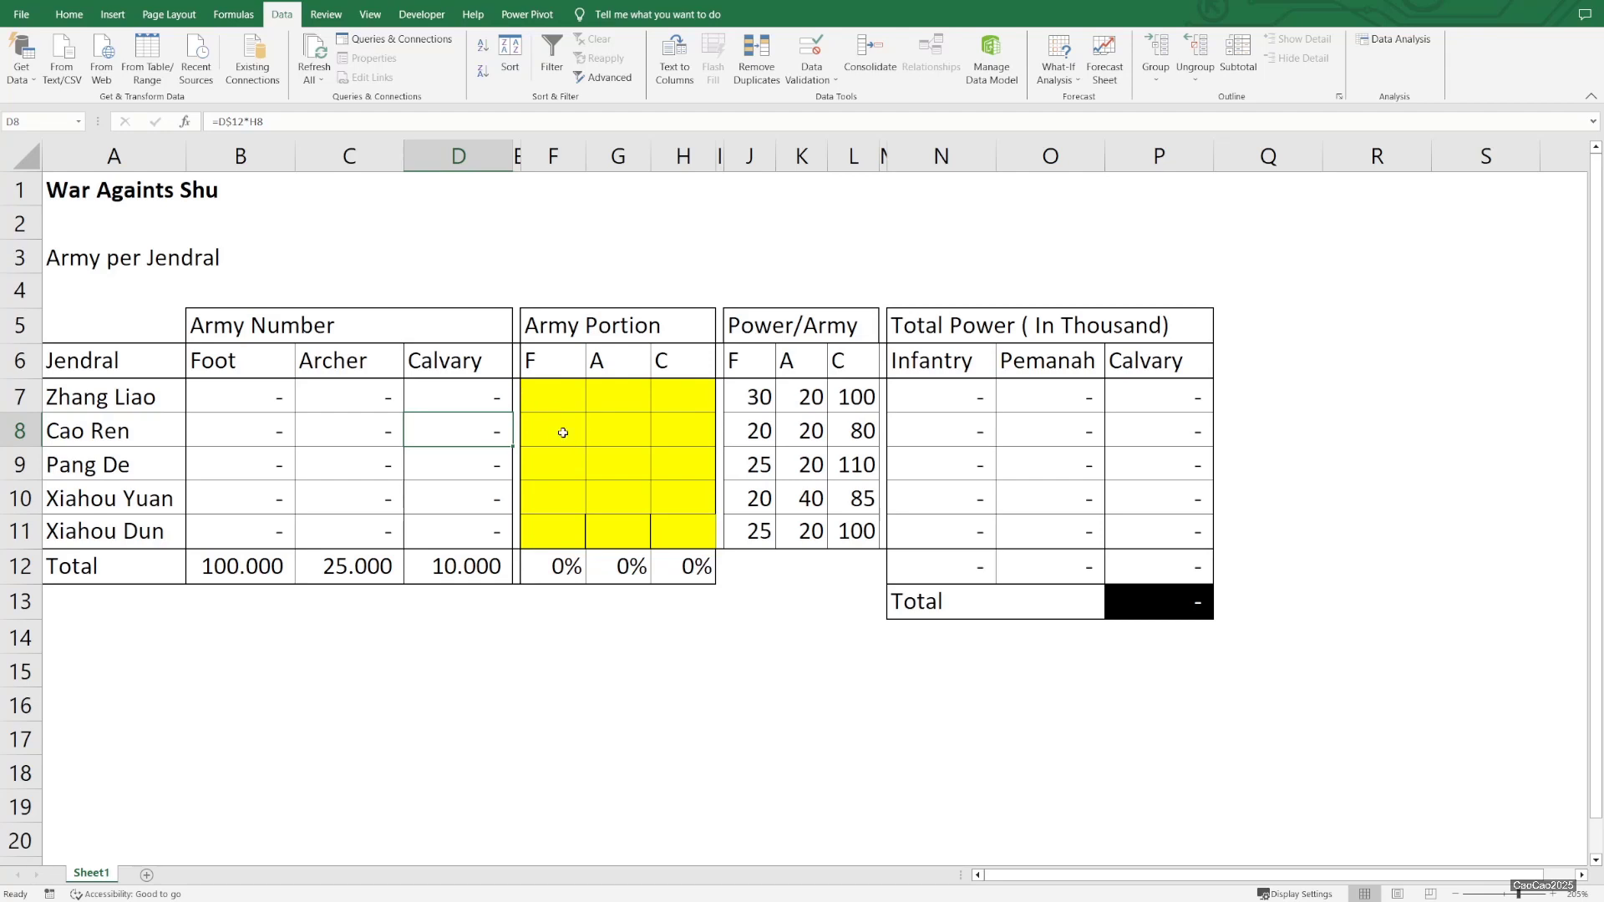
Enter 10% as the Foot portion for Zhang Liao, Cao Ren and Pang De in the yellow Army Portion area
{"action": "left_click_drag", "start_coordinate": [567, 399], "coordinate": [668, 528]}
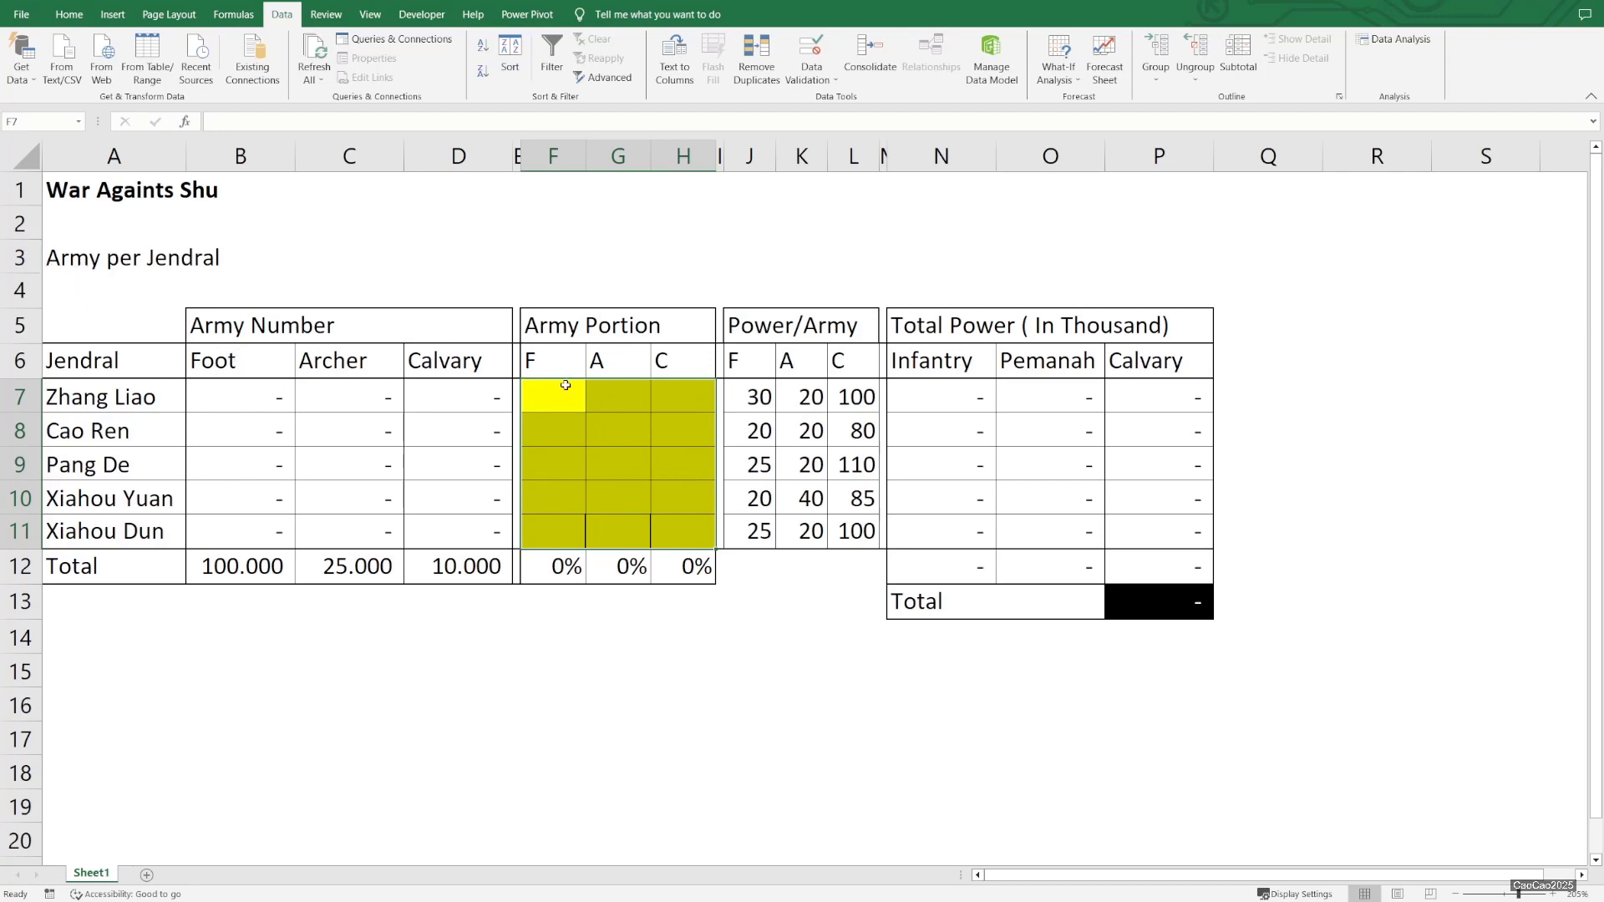
{"action": "left_click_drag", "start_coordinate": [566, 386], "coordinate": [681, 543]}
{"action": "left_click", "coordinate": [569, 389]}
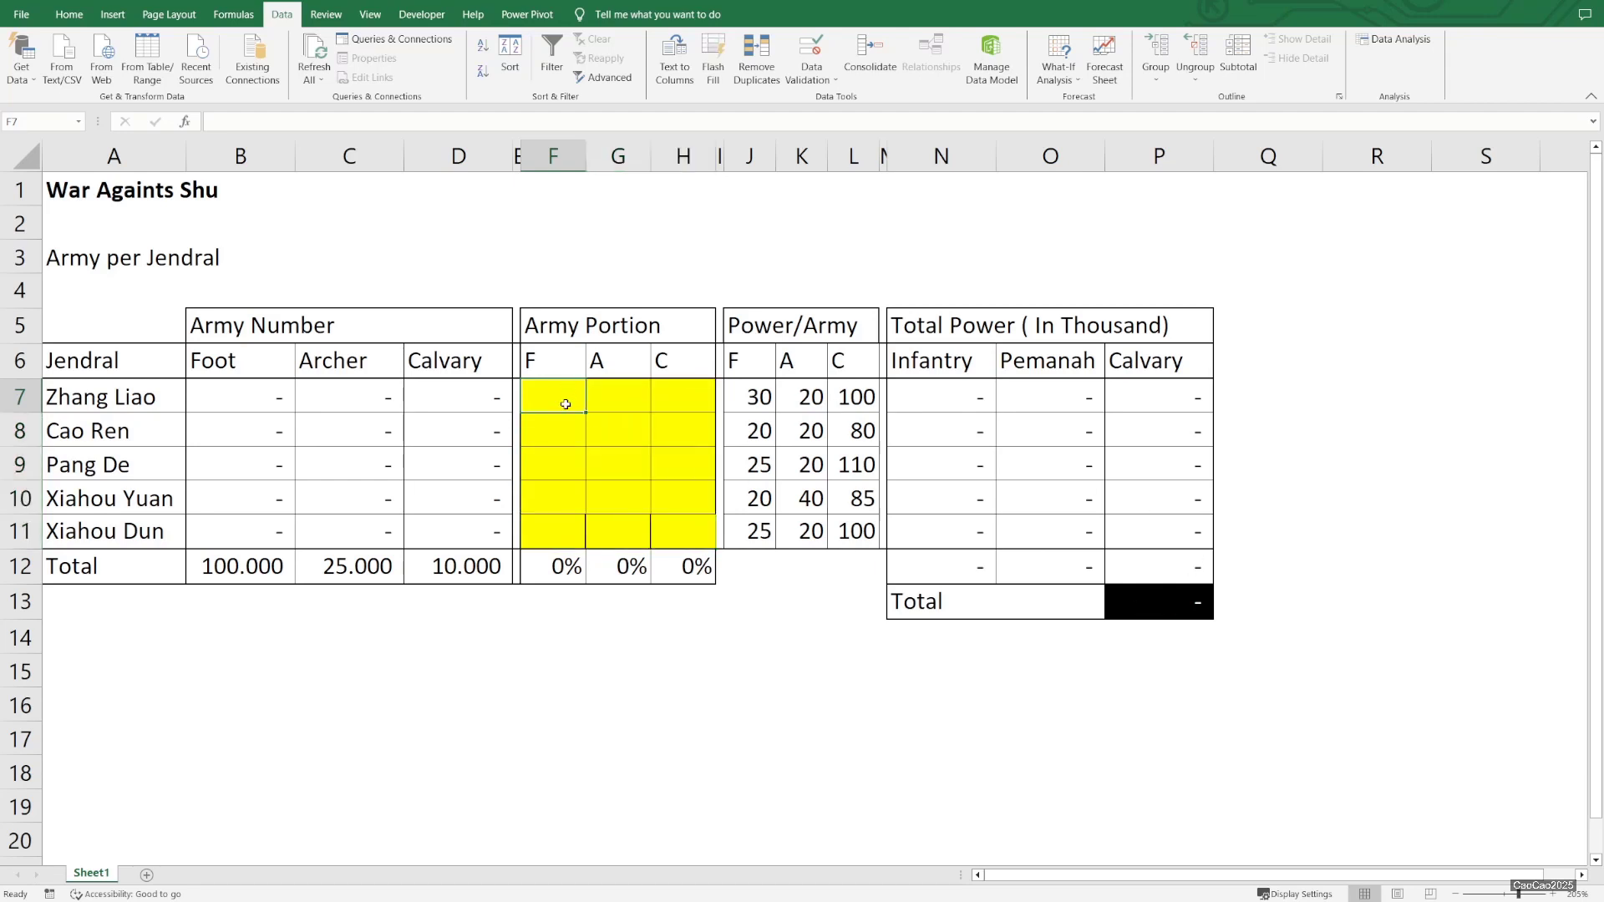
{"action": "type", "text": "10%"}
{"action": "key", "text": "Return"}
{"action": "type", "text": "10"}
{"action": "key", "text": "Return"}
{"action": "type", "text": "10"}
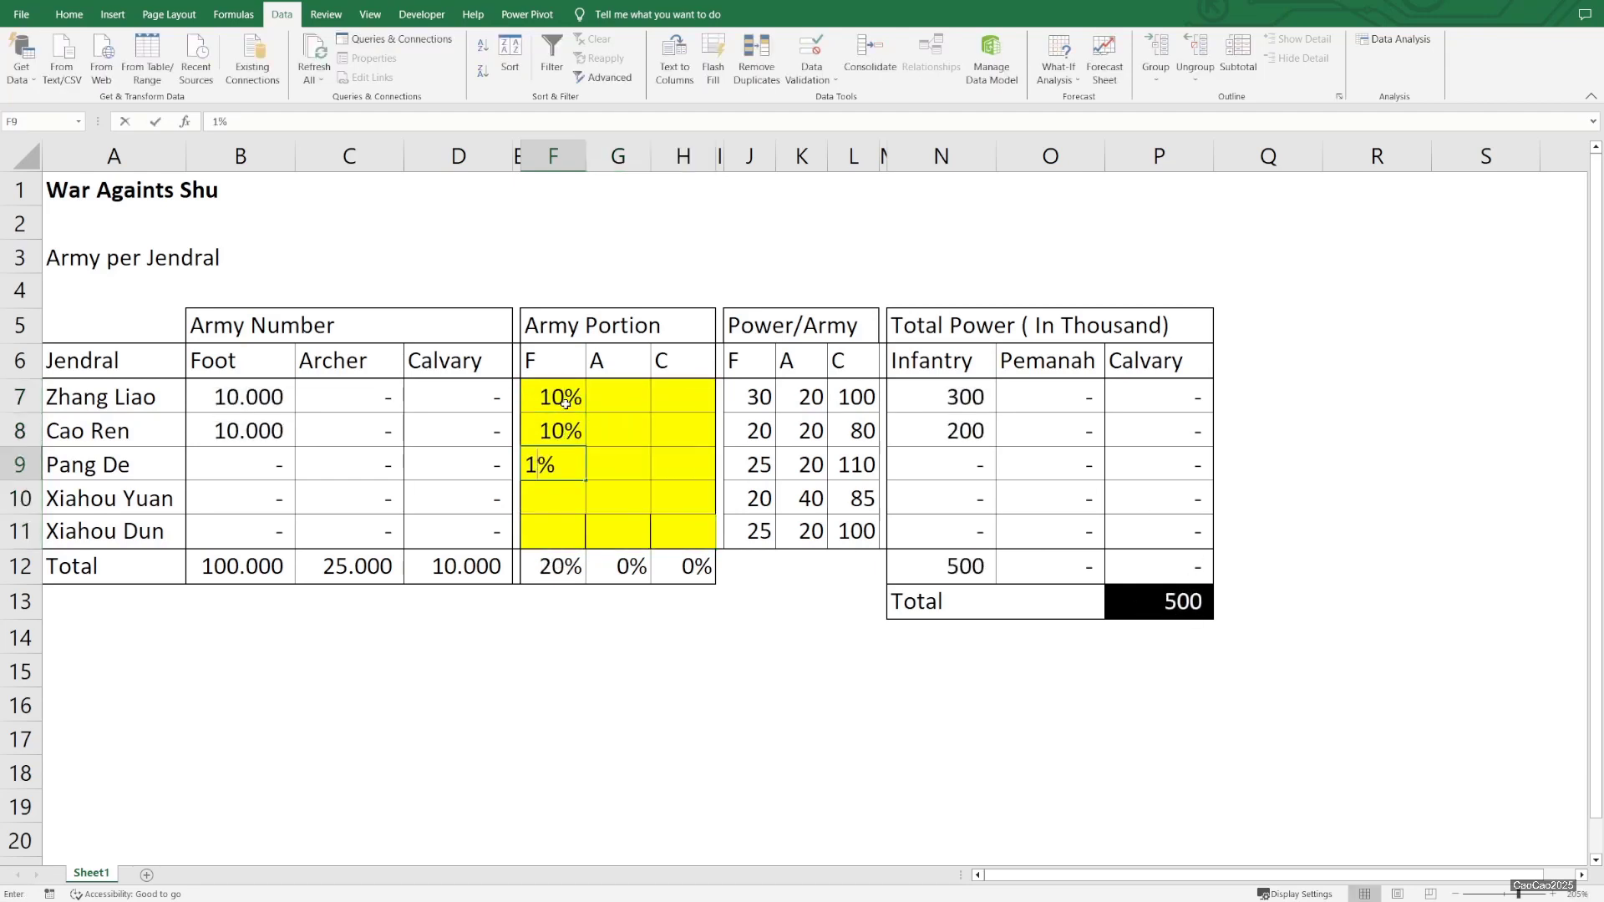
{"action": "key", "text": "Return"}
Enter 10% as Xiahou Yuan's Foot portion and 60% as Xiahou Dun's
{"action": "type", "text": "101"}
{"action": "key", "text": "BackSpace"}
{"action": "key", "text": "BackSpace"}
{"action": "key", "text": "BackSpace"}
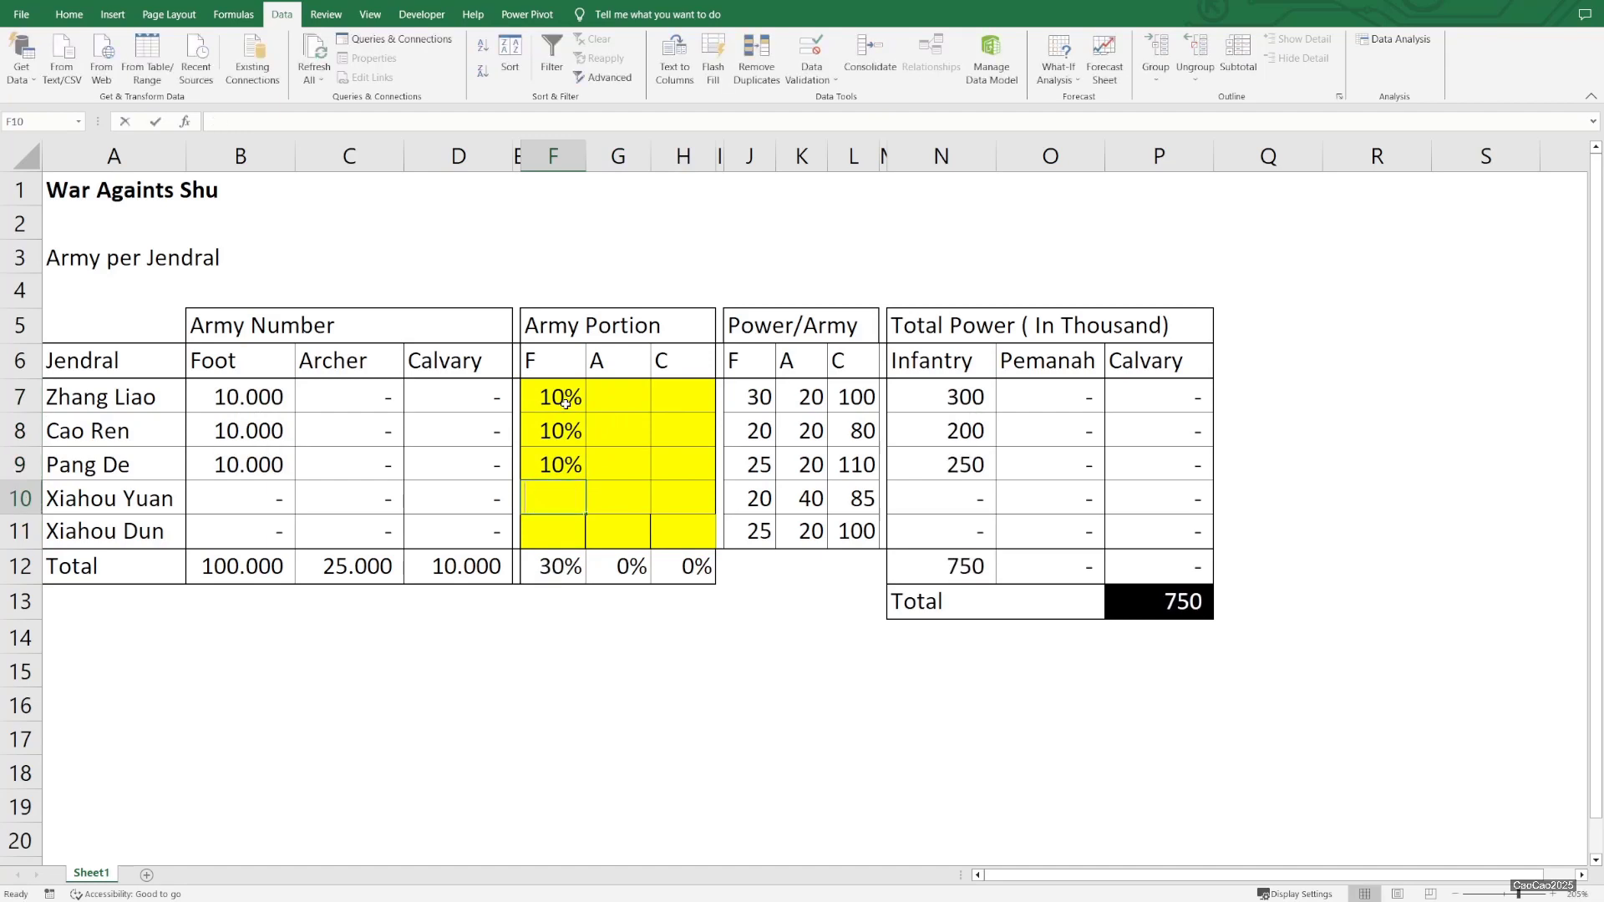
{"action": "type", "text": "10"}
{"action": "key", "text": "Return"}
{"action": "type", "text": "60"}
{"action": "key", "text": "Return"}
Fill the Foot portions F7:F11 across into the Archer and Calvary portion columns
{"action": "key", "text": "Up"}
{"action": "key", "text": "shift+Up"}
{"action": "key", "text": "shift+Up"}
{"action": "key", "text": "shift+Up"}
{"action": "key", "text": "shift+Up"}
{"action": "left_click_drag", "start_coordinate": [586, 549], "coordinate": [666, 585]}
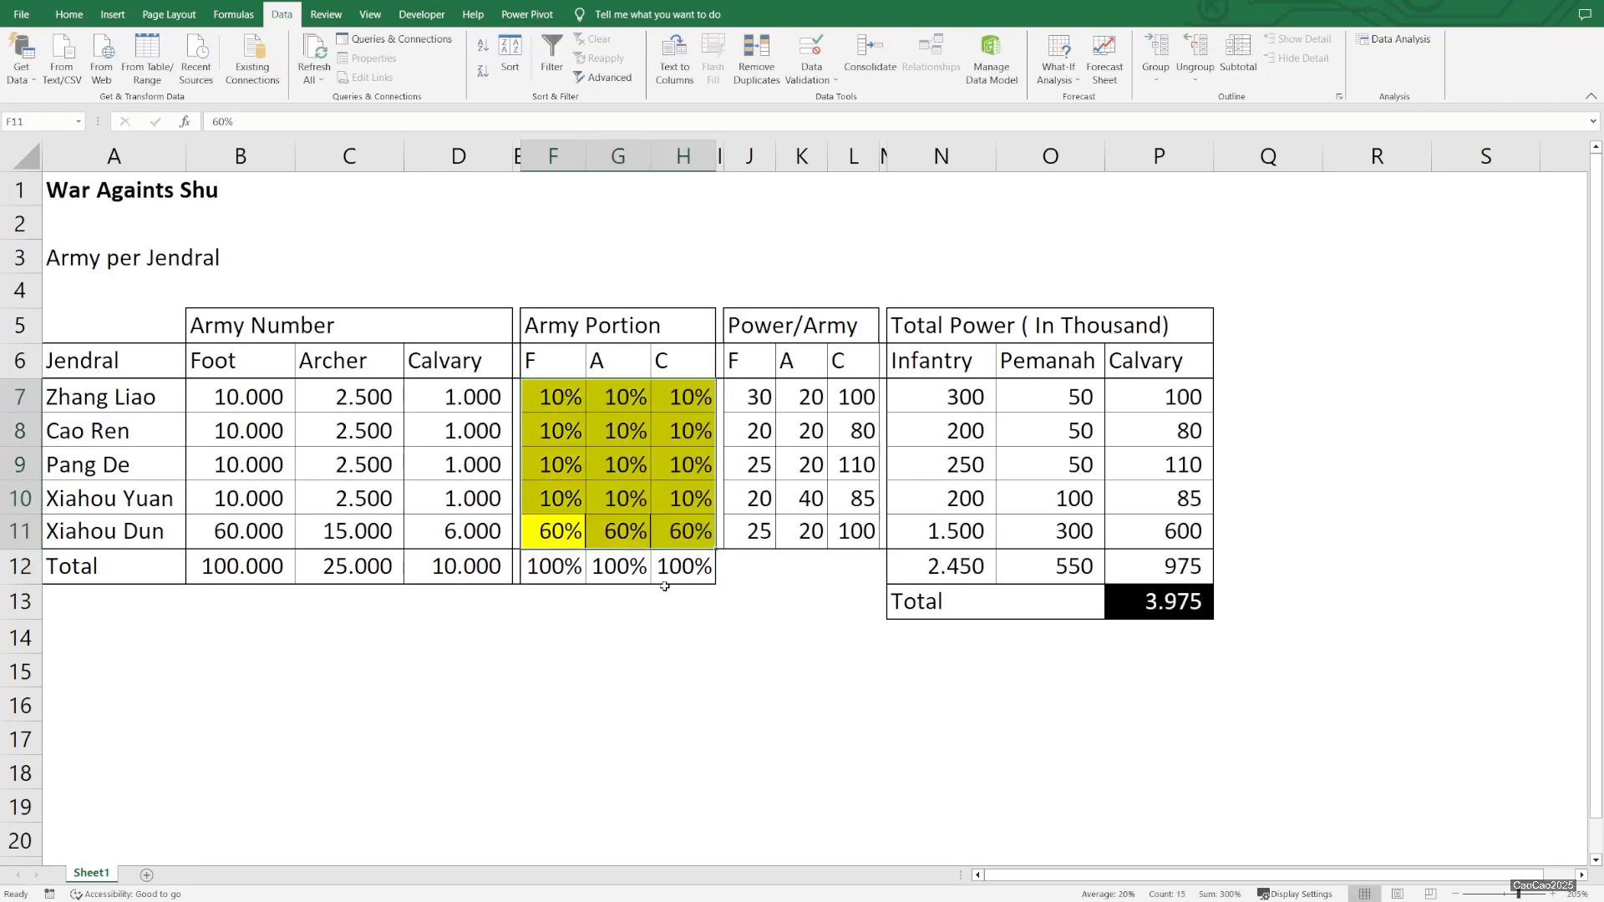
Start a new scenario in Scenario Manager named Scenario 1 with changing cells F7:H11
{"action": "left_click", "coordinate": [1183, 617]}
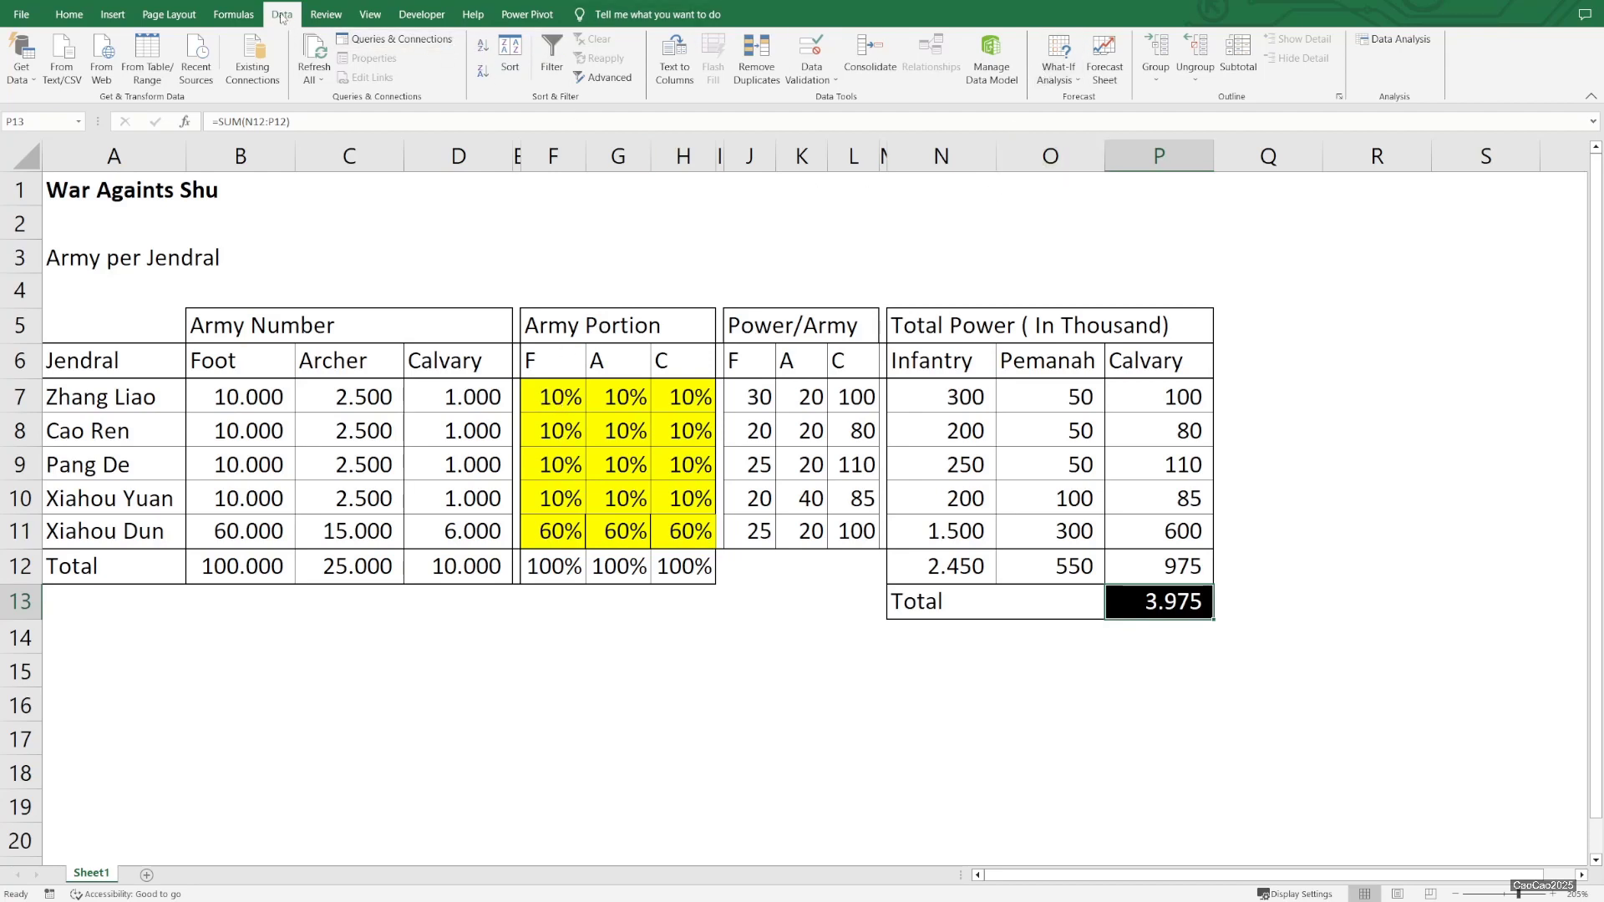
{"action": "left_click", "coordinate": [1065, 80]}
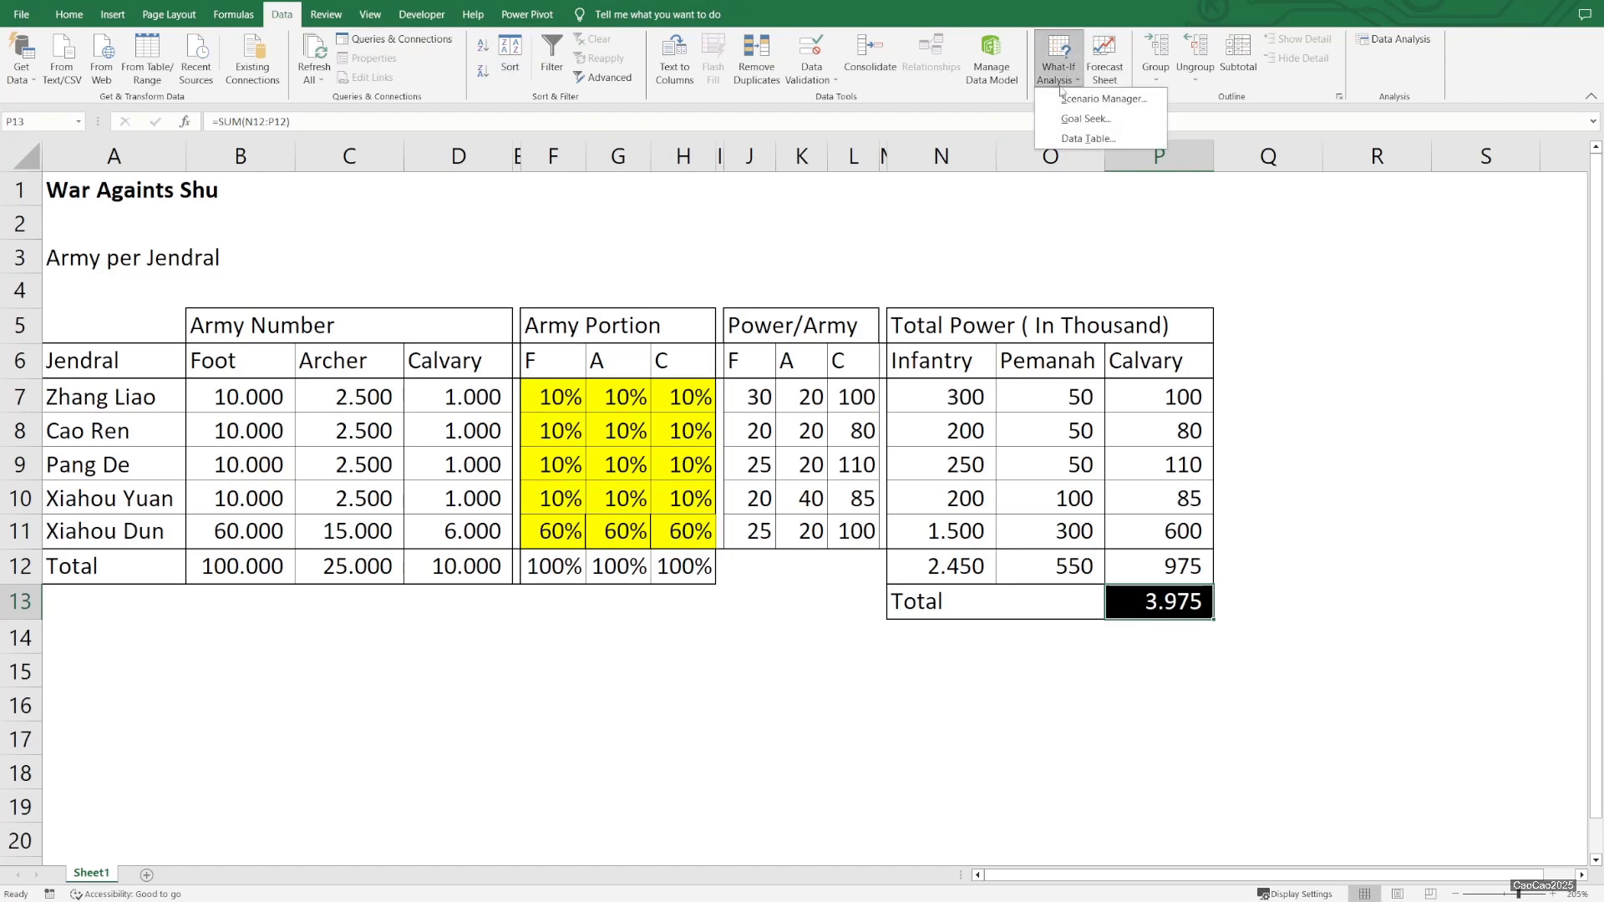
{"action": "left_click", "coordinate": [1064, 102]}
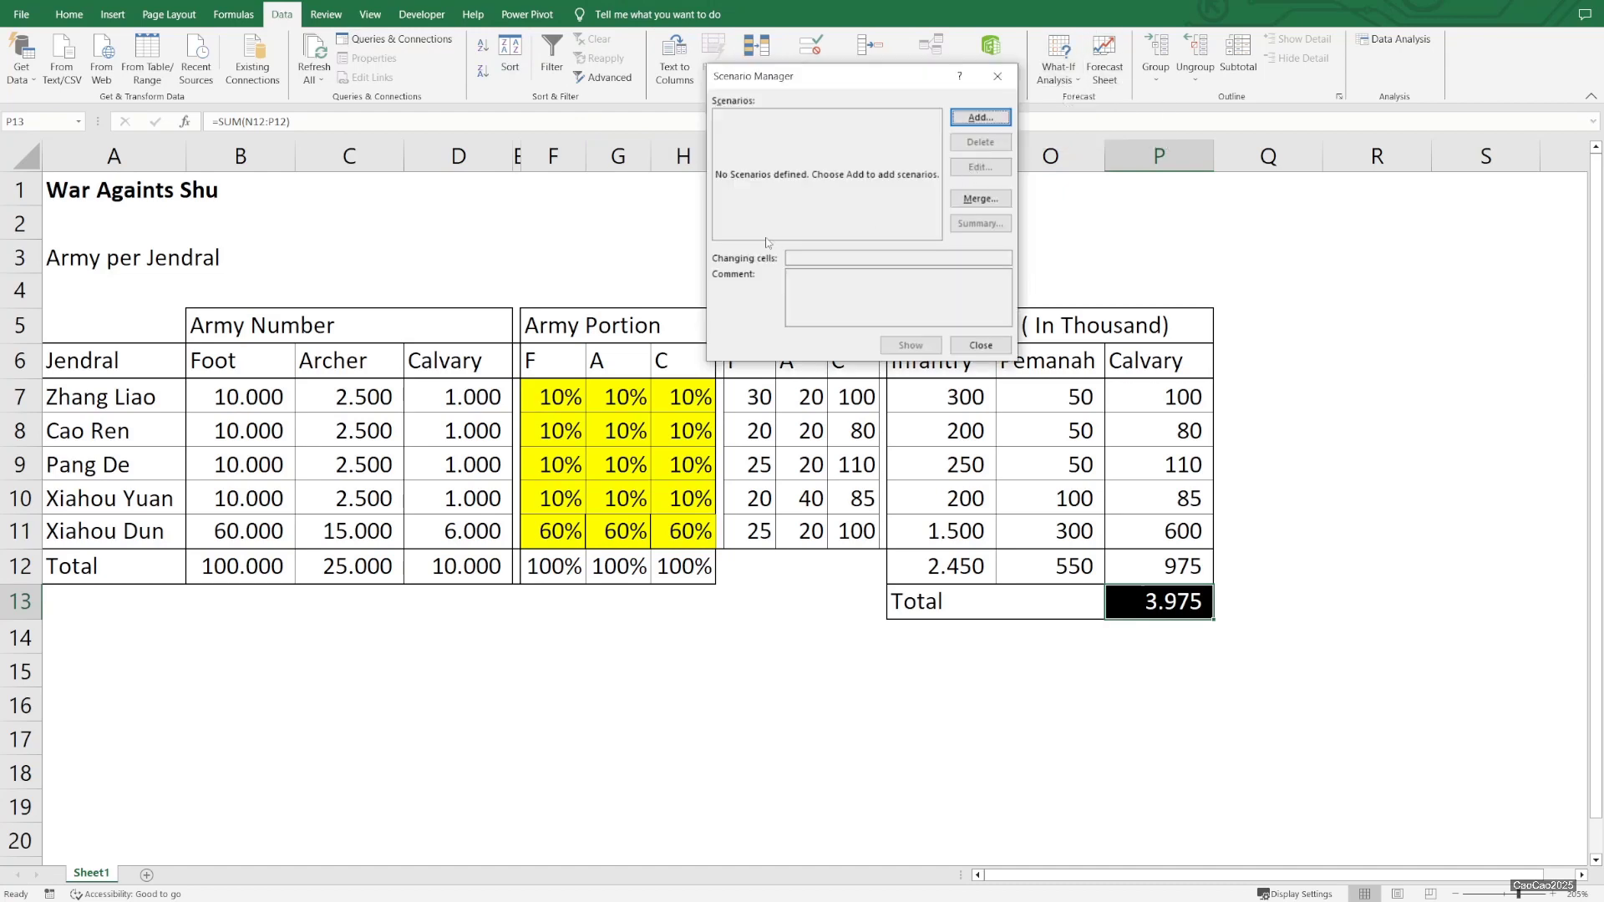
{"action": "left_click", "coordinate": [969, 119]}
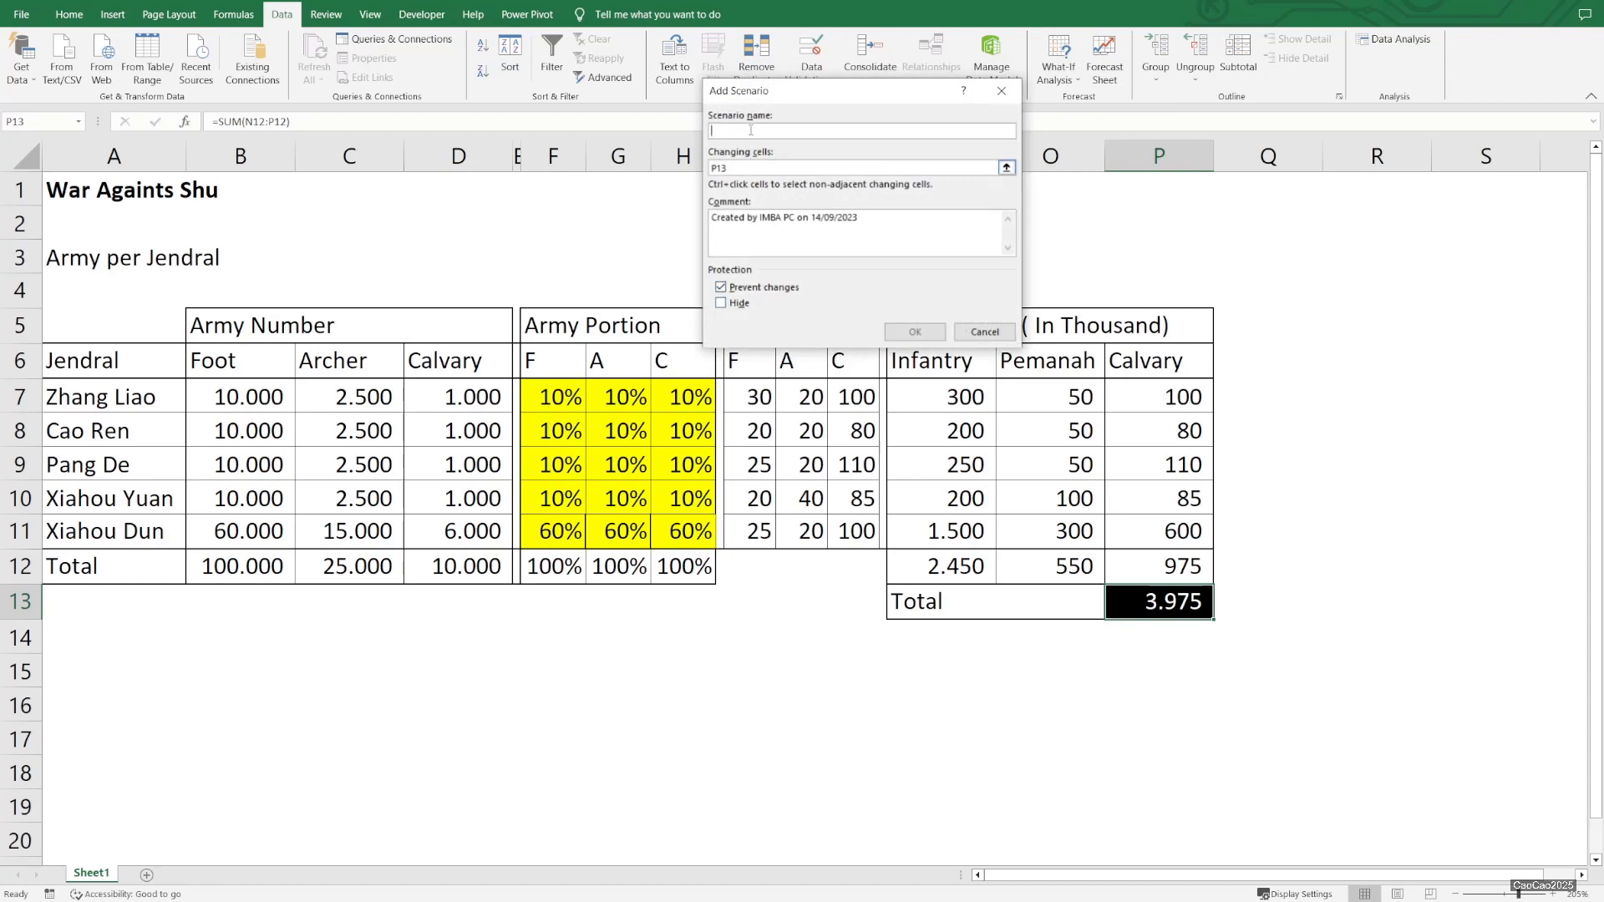
{"action": "type", "text": "Scenario 1"}
{"action": "left_click", "coordinate": [1007, 167]}
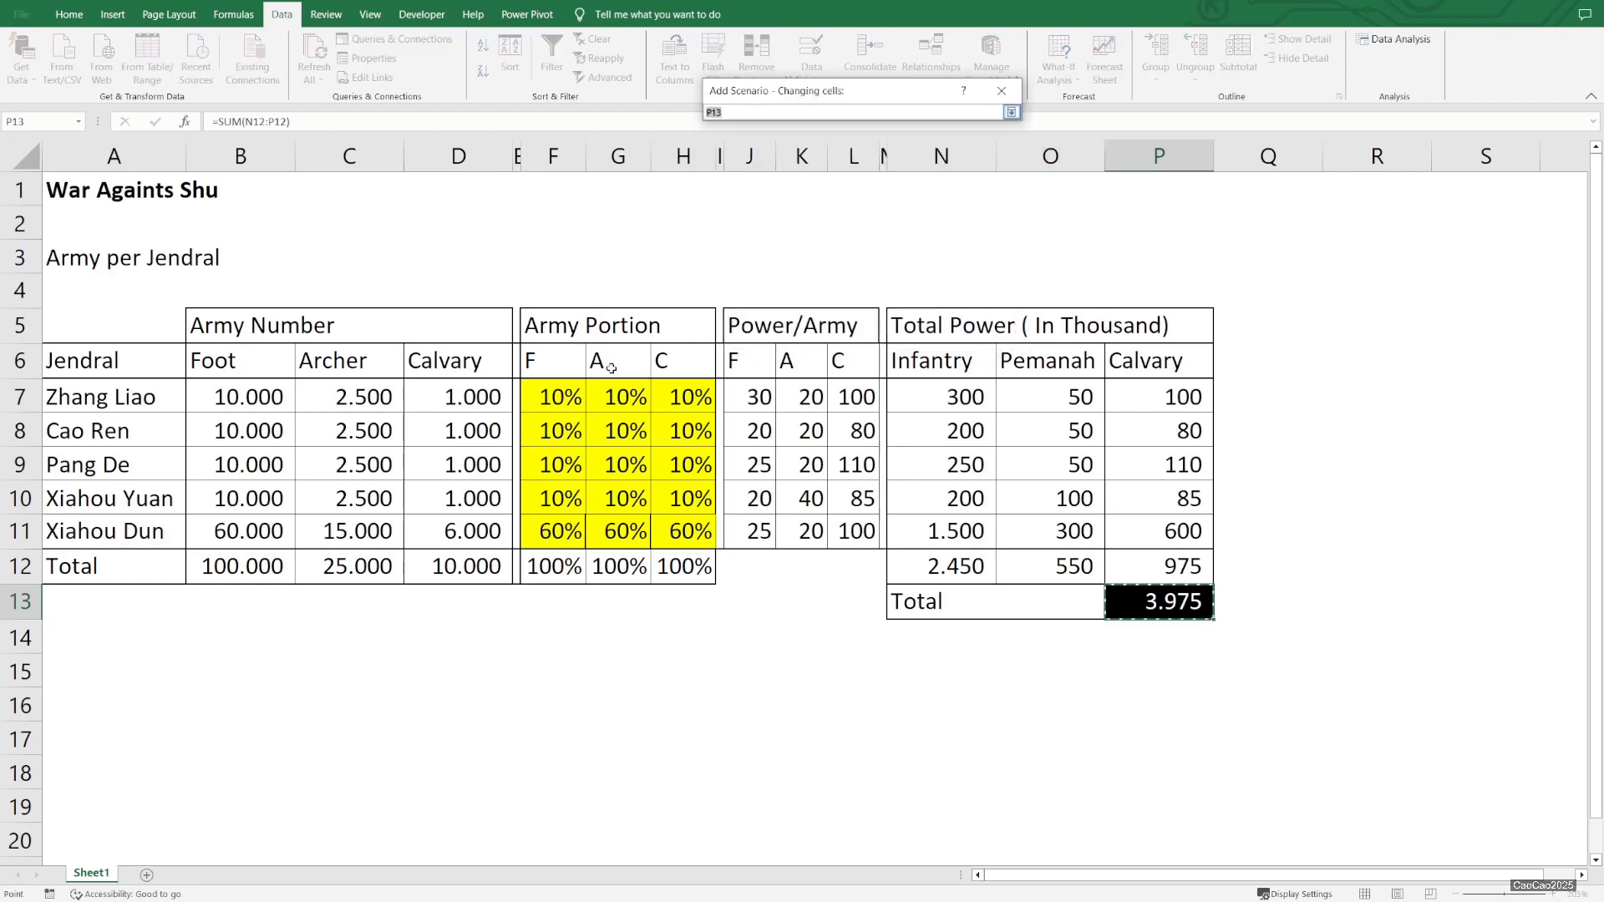
{"action": "left_click_drag", "start_coordinate": [537, 397], "coordinate": [687, 531]}
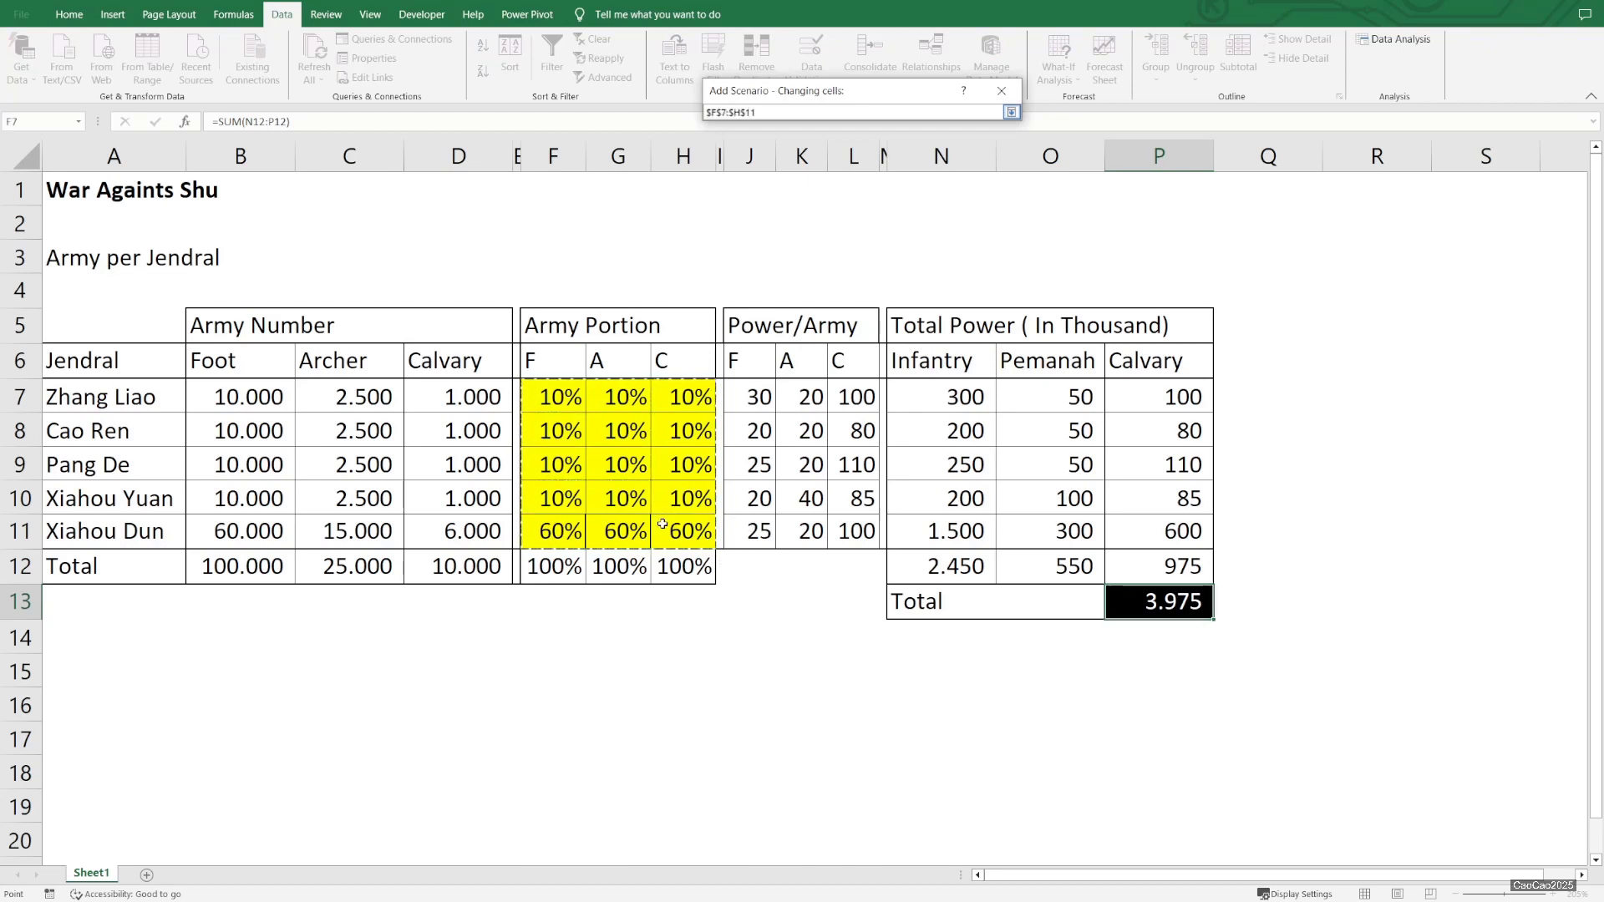
{"action": "left_click", "coordinate": [1011, 112]}
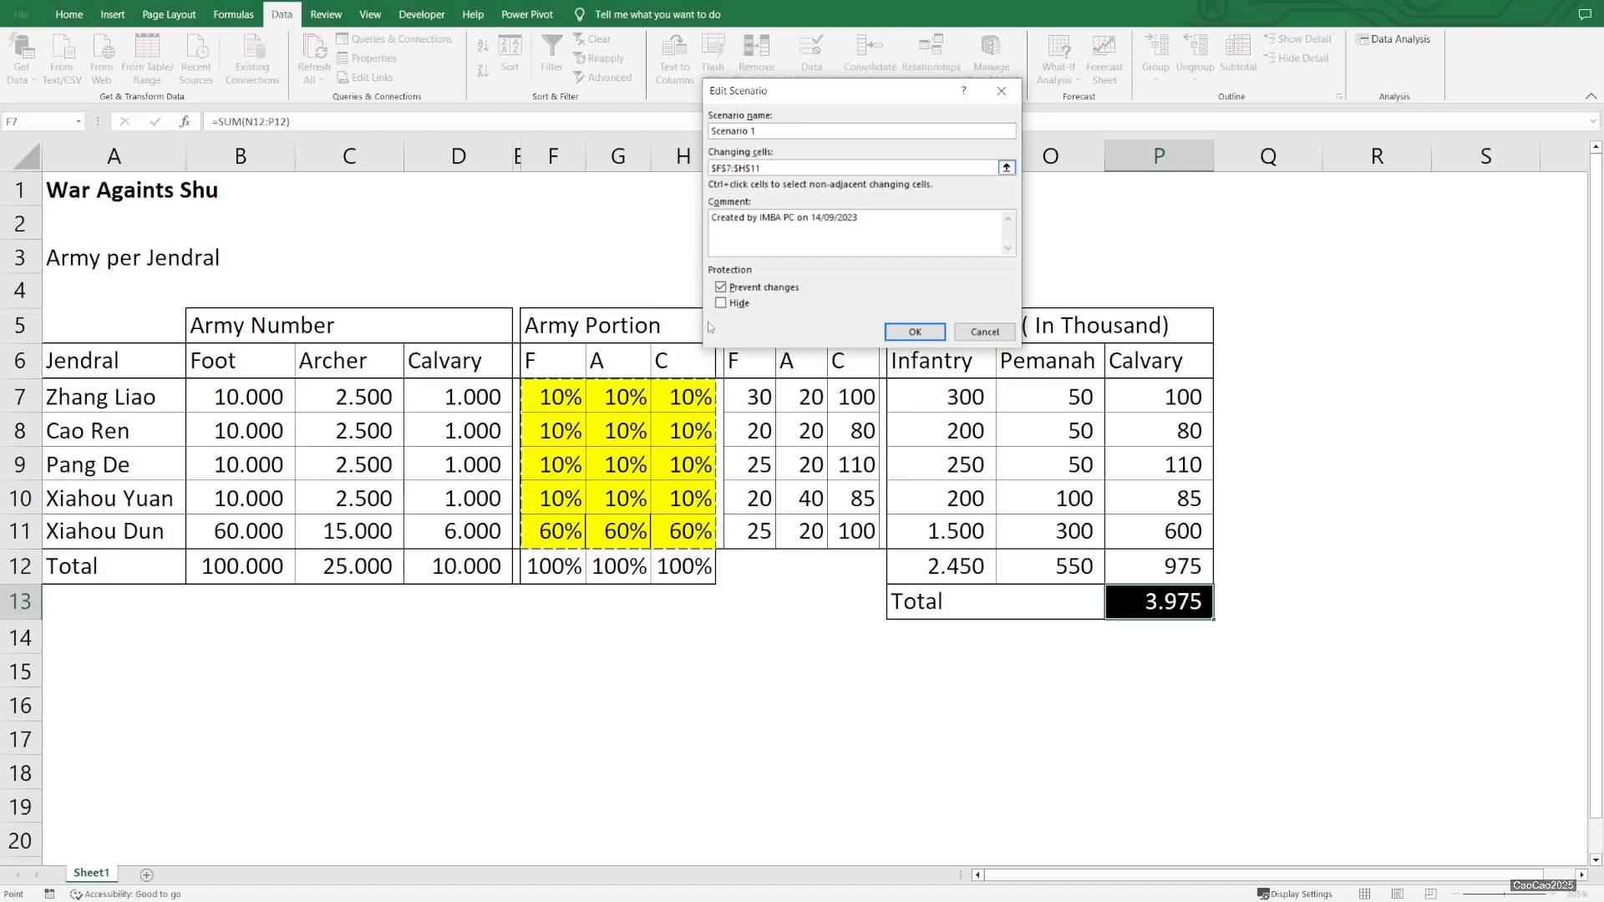
Replace the scenario comment with 'This is a simple scenario' and confirm the scenario
{"action": "key", "text": "Tab"}
{"action": "key", "text": "Delete"}
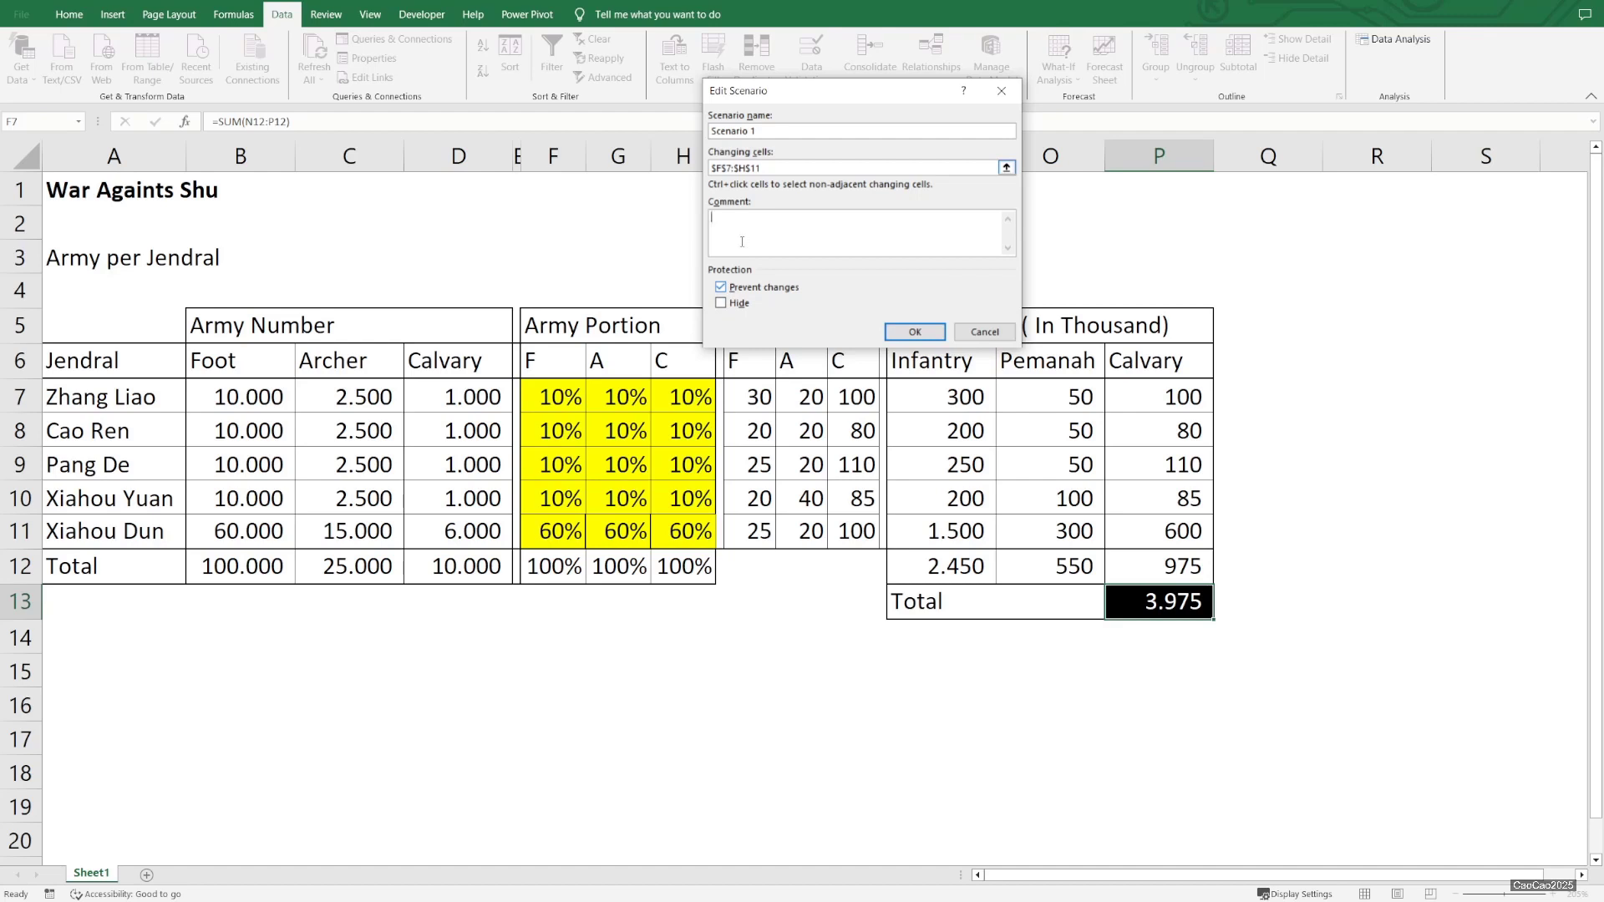
{"action": "key", "text": "ctrl+v"}
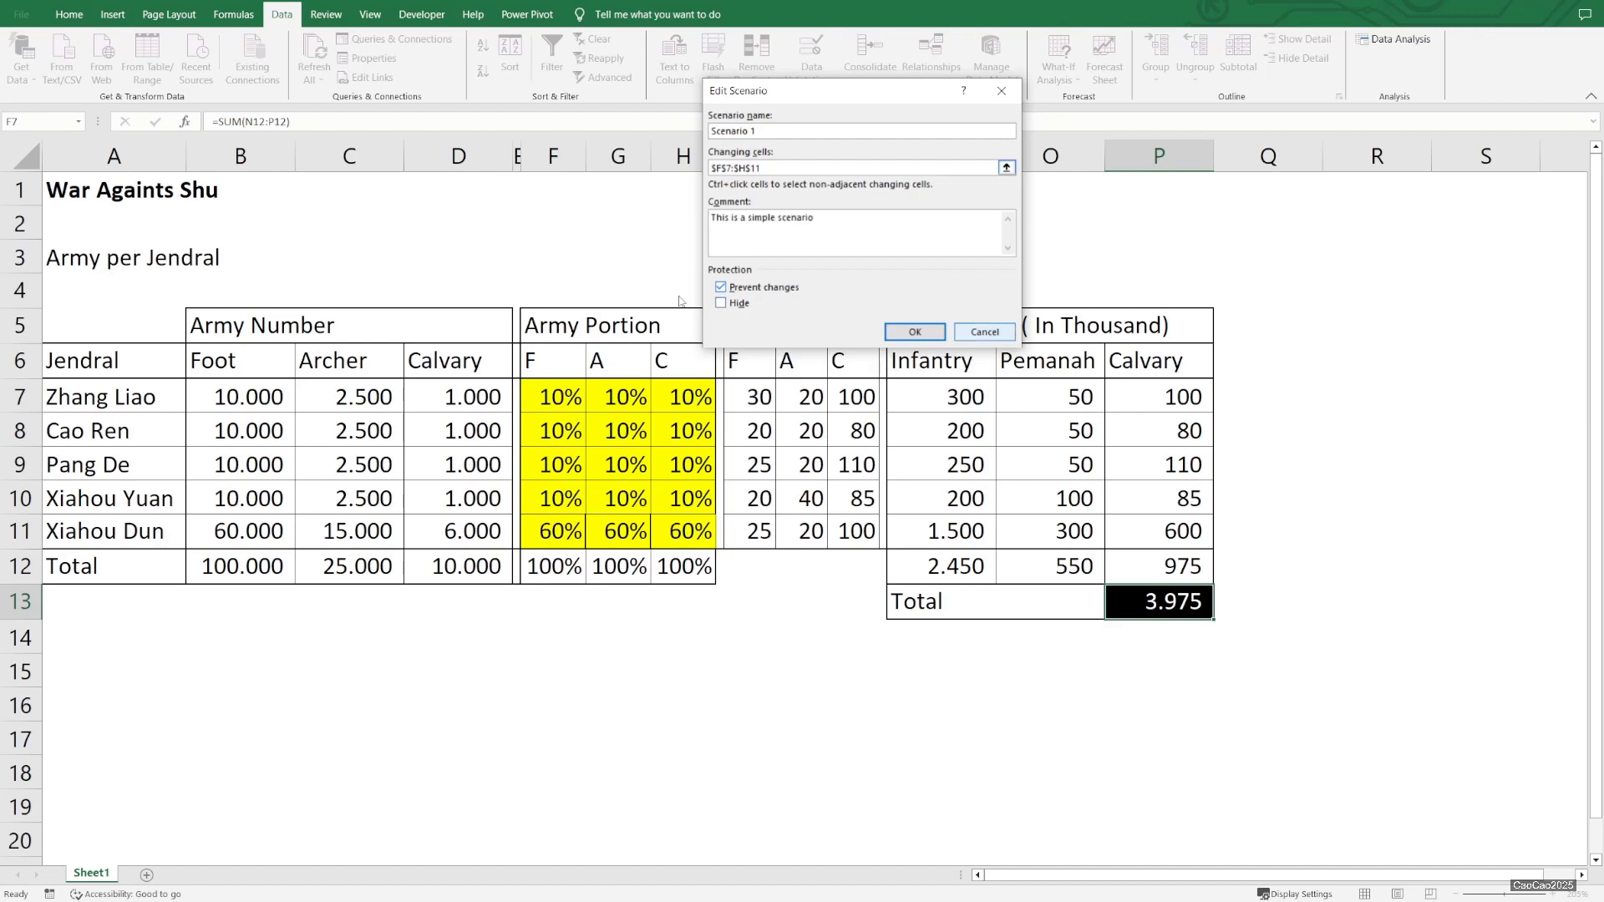
{"action": "left_click", "coordinate": [915, 332]}
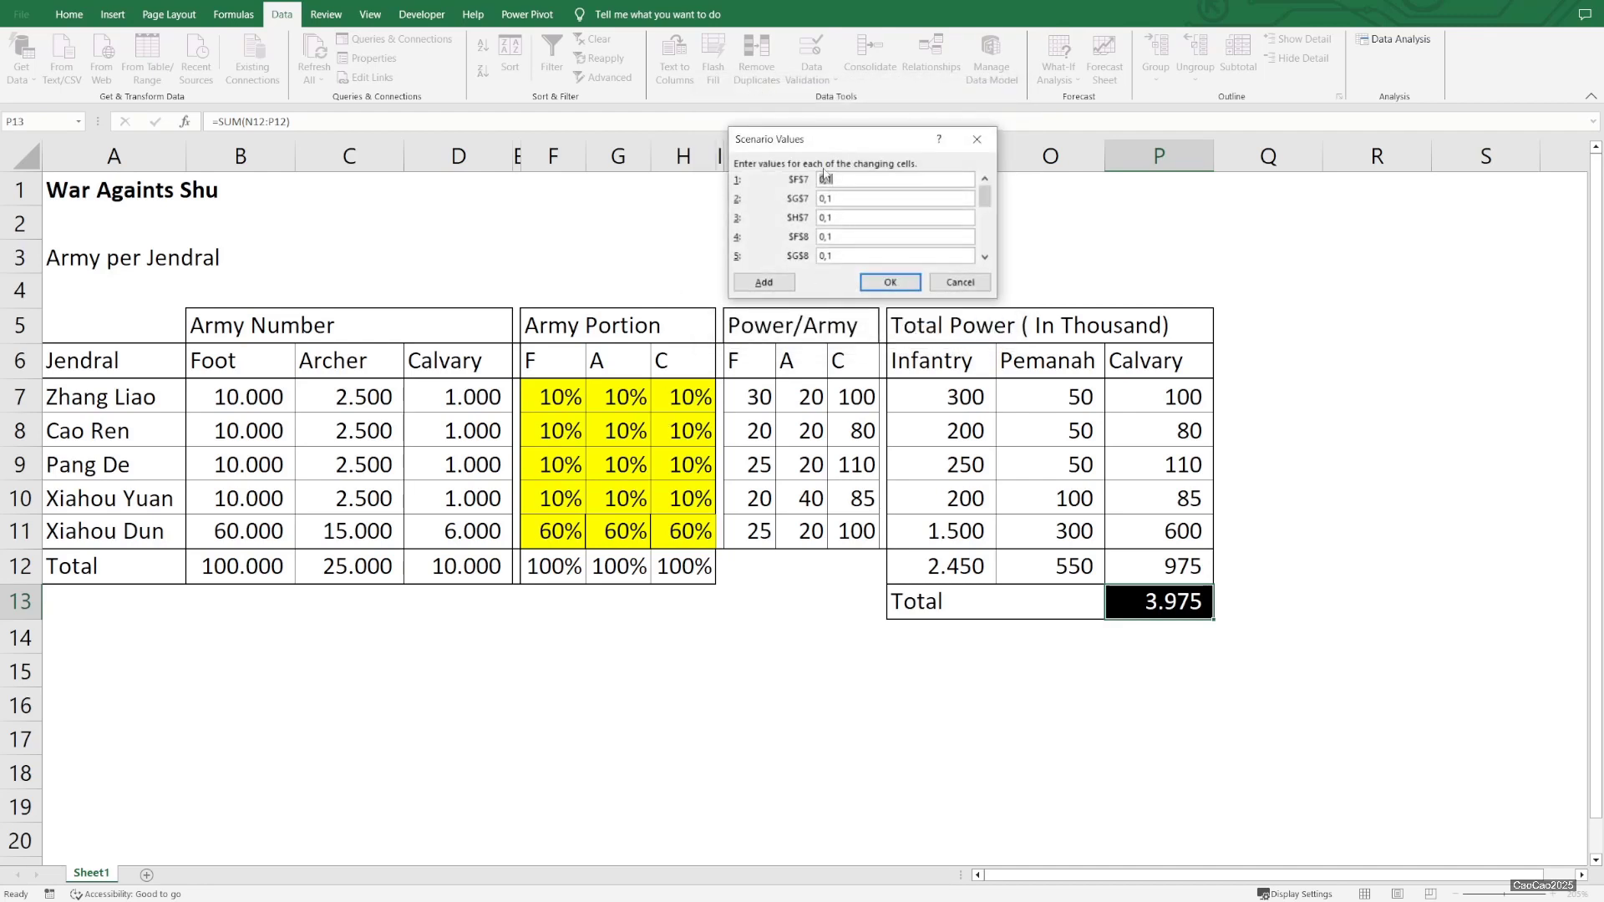
Review and accept the scenario values, then close the Scenario Manager
{"action": "left_click_drag", "start_coordinate": [986, 197], "coordinate": [986, 240]}
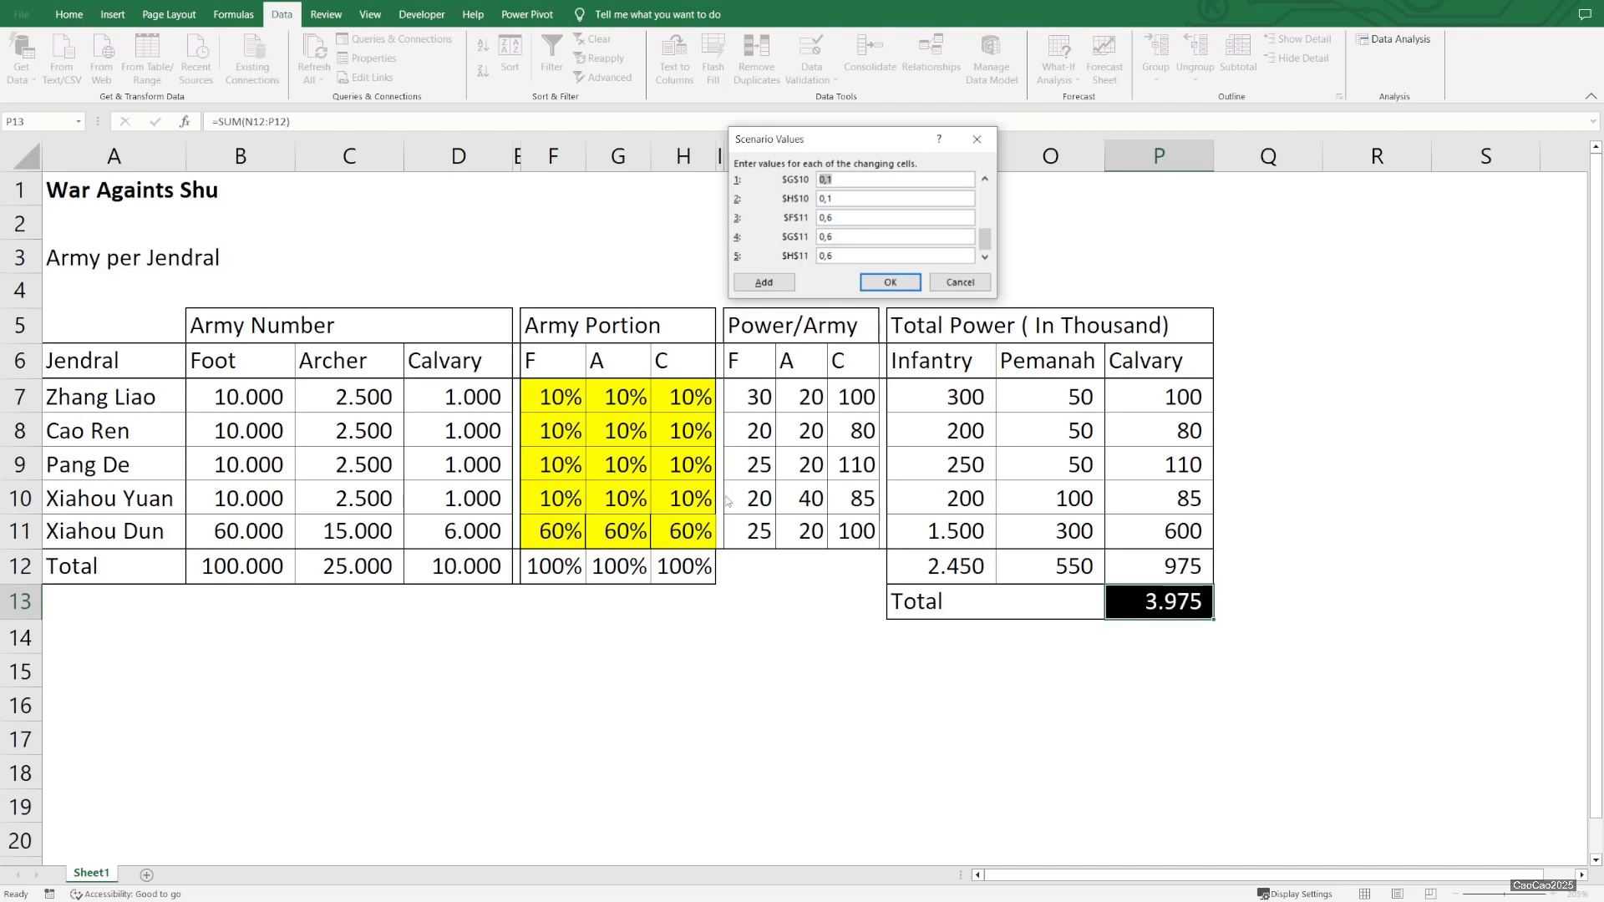
{"action": "left_click", "coordinate": [890, 283]}
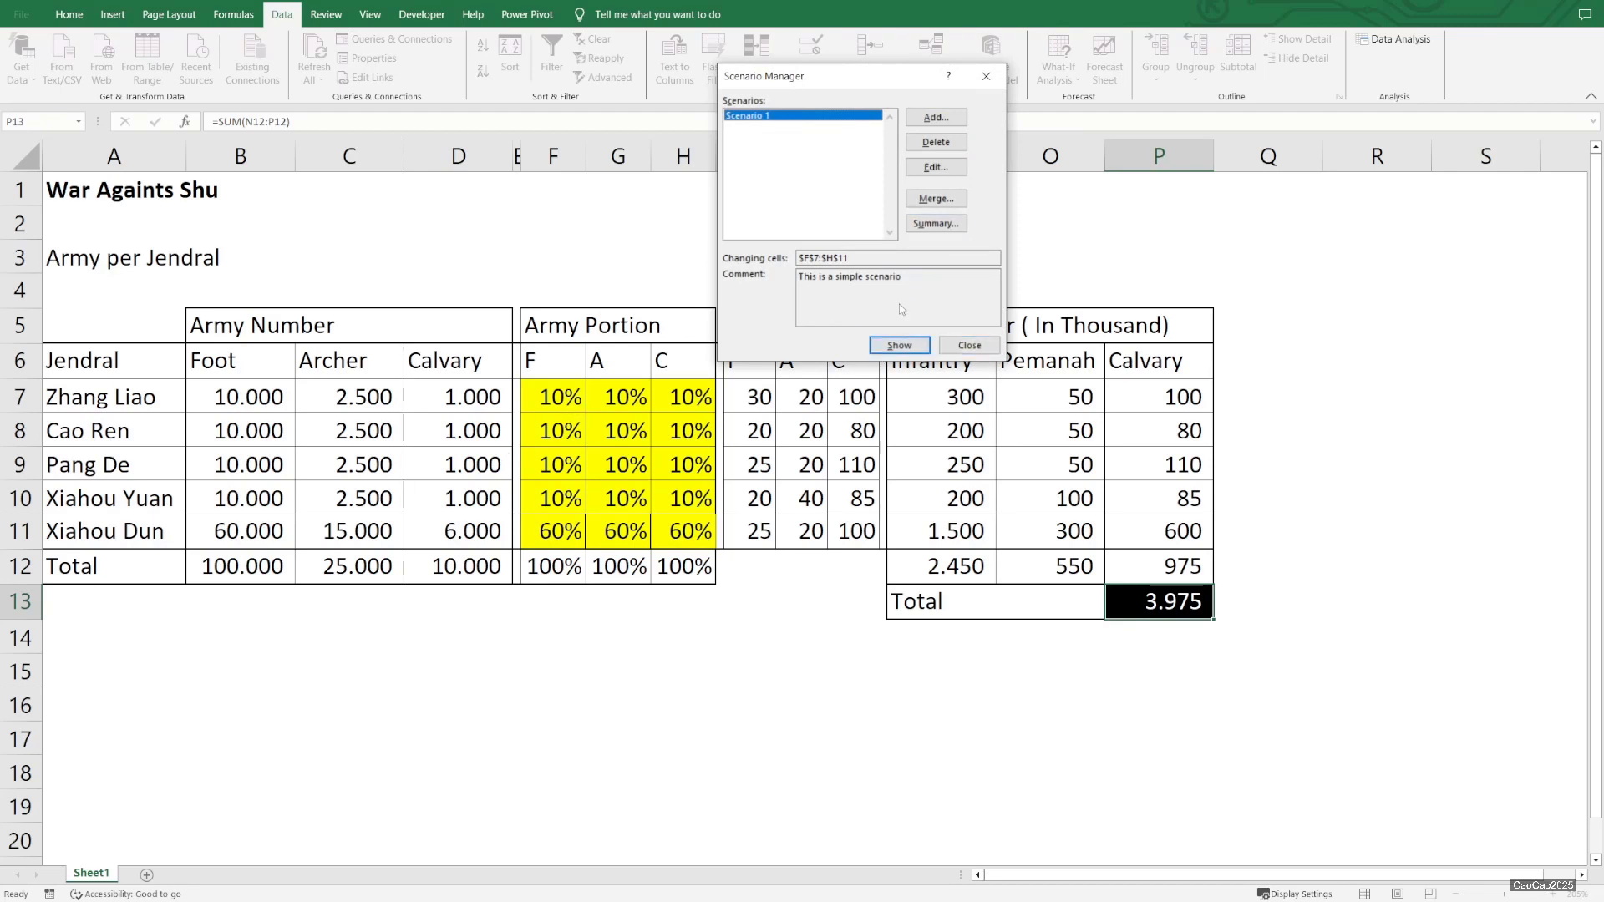
{"action": "left_click", "coordinate": [988, 347]}
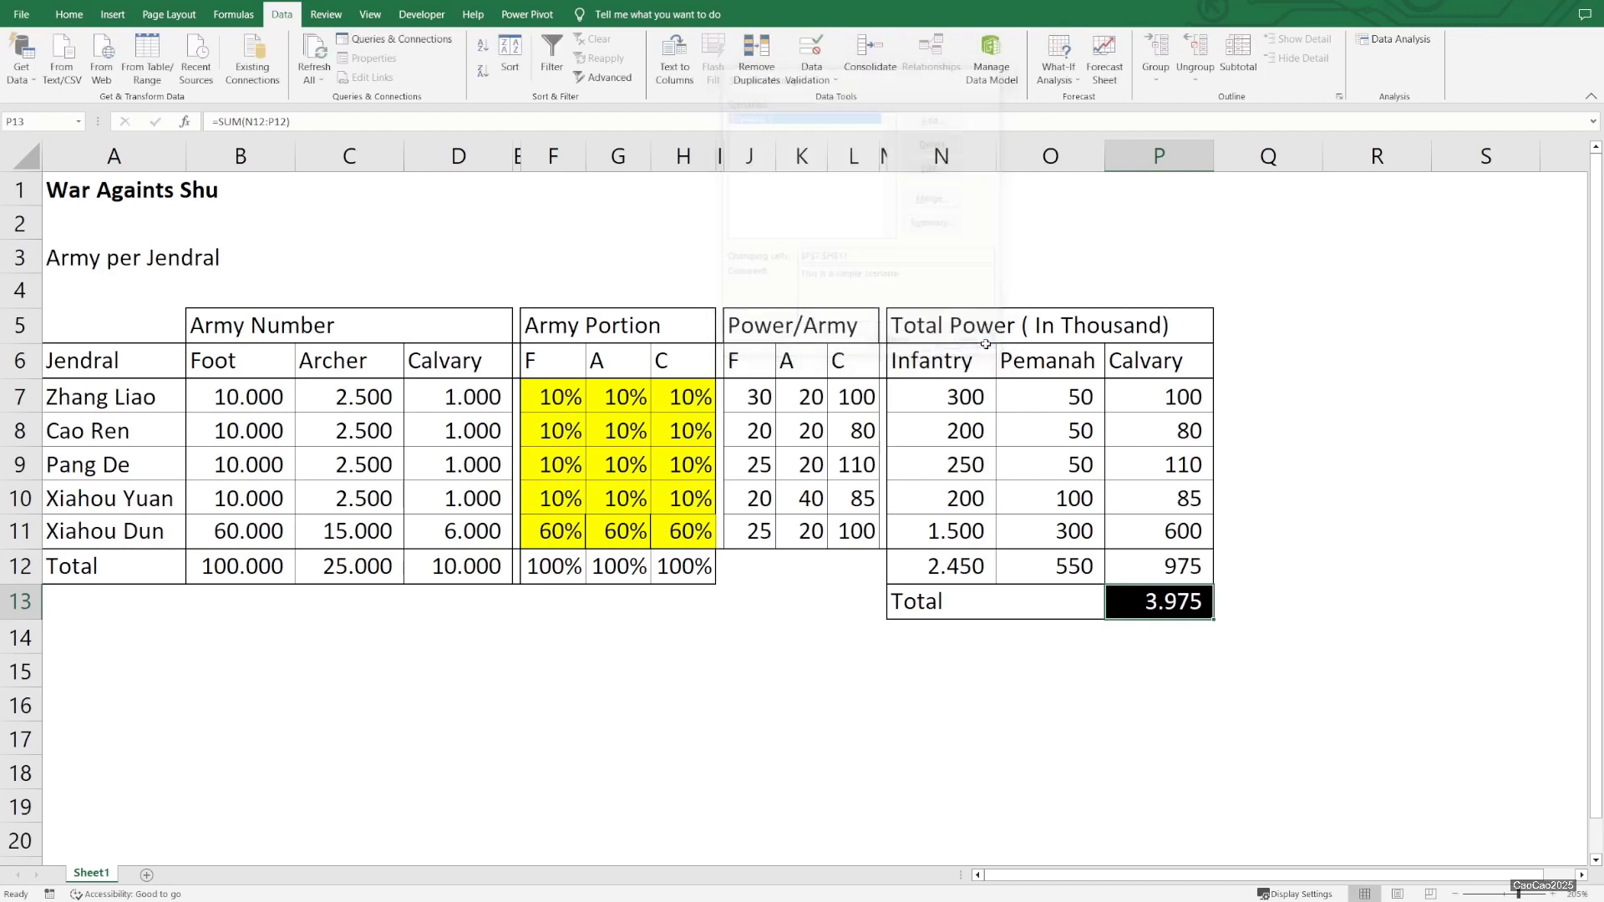
Set Zhang Liao's Foot portion to 20%
{"action": "left_click", "coordinate": [581, 400]}
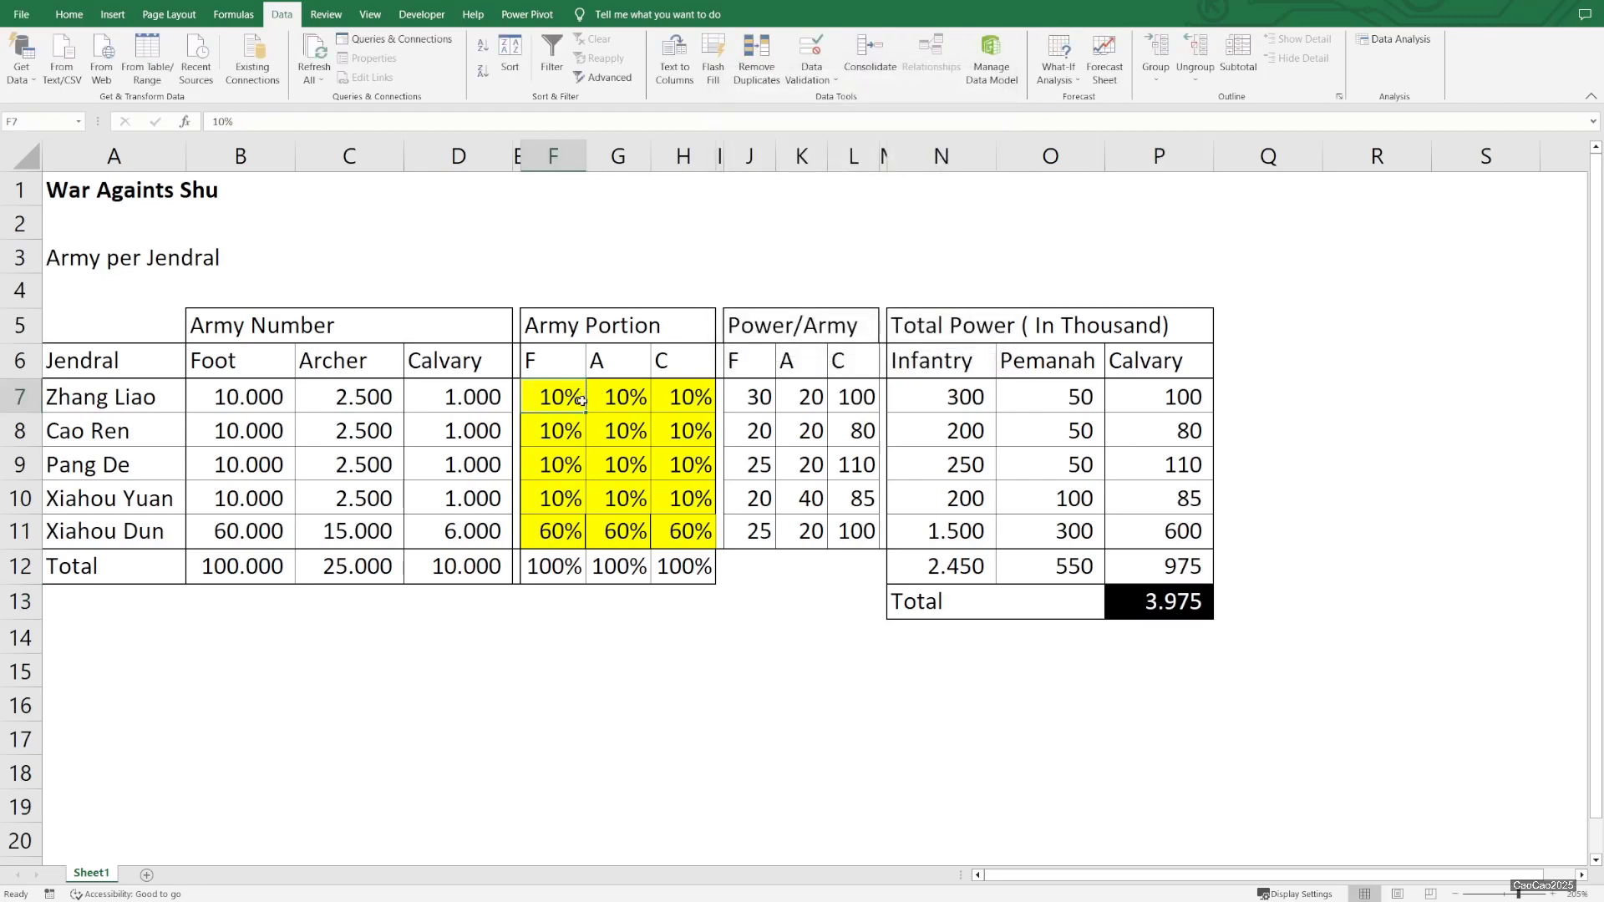
{"action": "type", "text": "20%"}
{"action": "key", "text": "Return"}
Copy the 20% portion into all portion cells F7:H11
{"action": "left_click", "coordinate": [580, 400]}
{"action": "key", "text": "ctrl+c"}
{"action": "key", "text": "shift+Right"}
{"action": "key", "text": "shift+Right"}
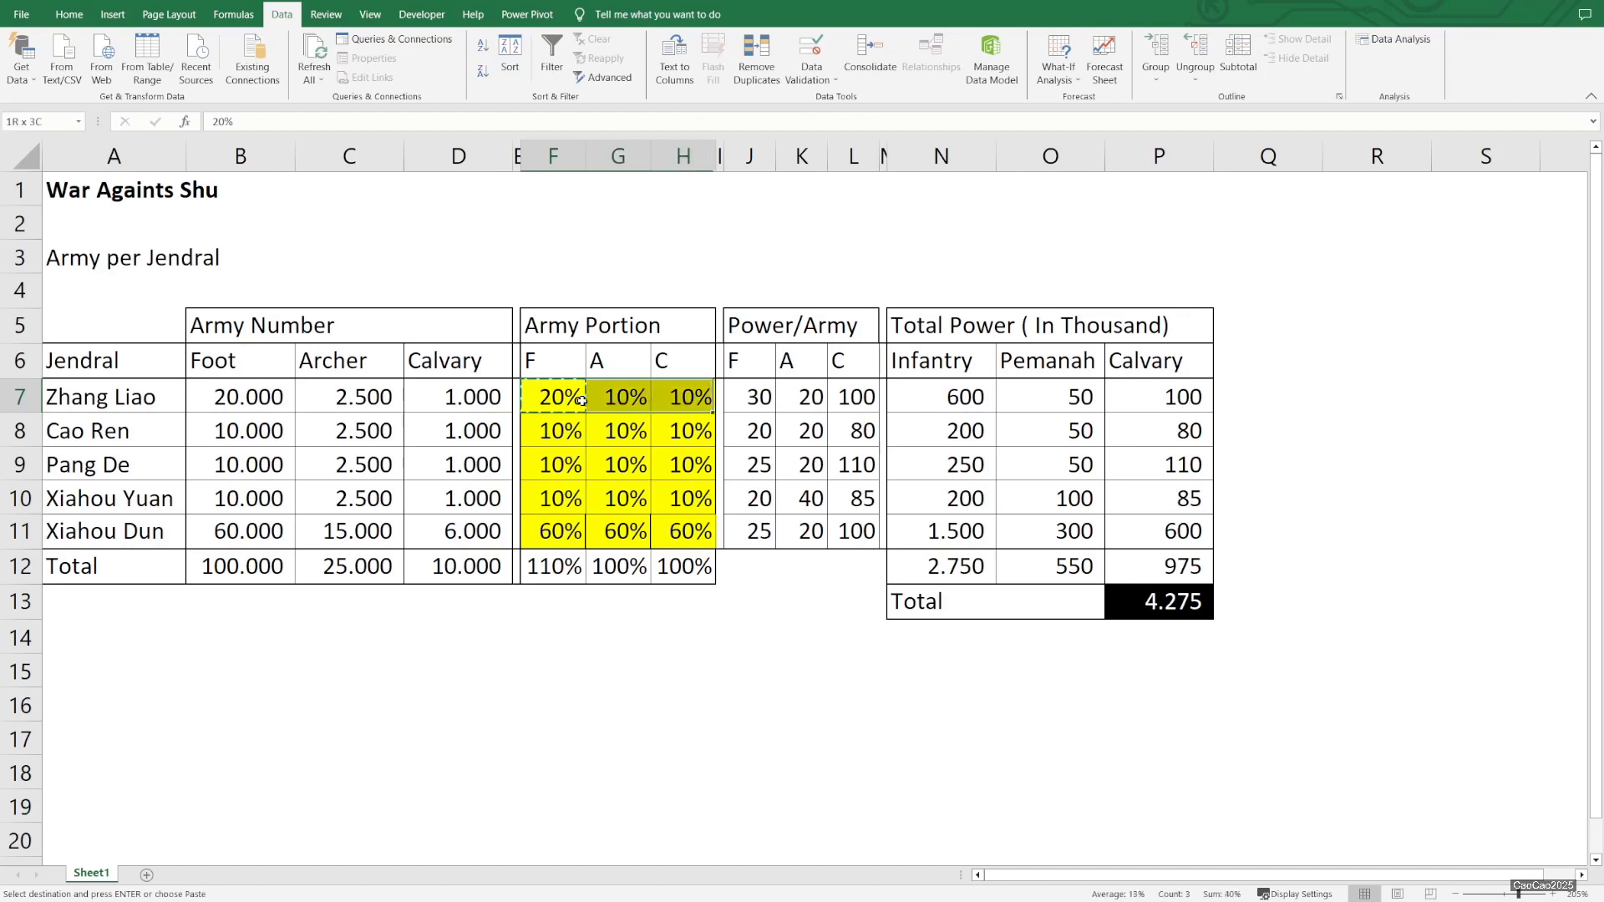
{"action": "key", "text": "shift+Down"}
{"action": "key", "text": "shift+Down"}
{"action": "key", "text": "shift+Down"}
{"action": "key", "text": "shift+Down"}
{"action": "right_click", "coordinate": [583, 402]}
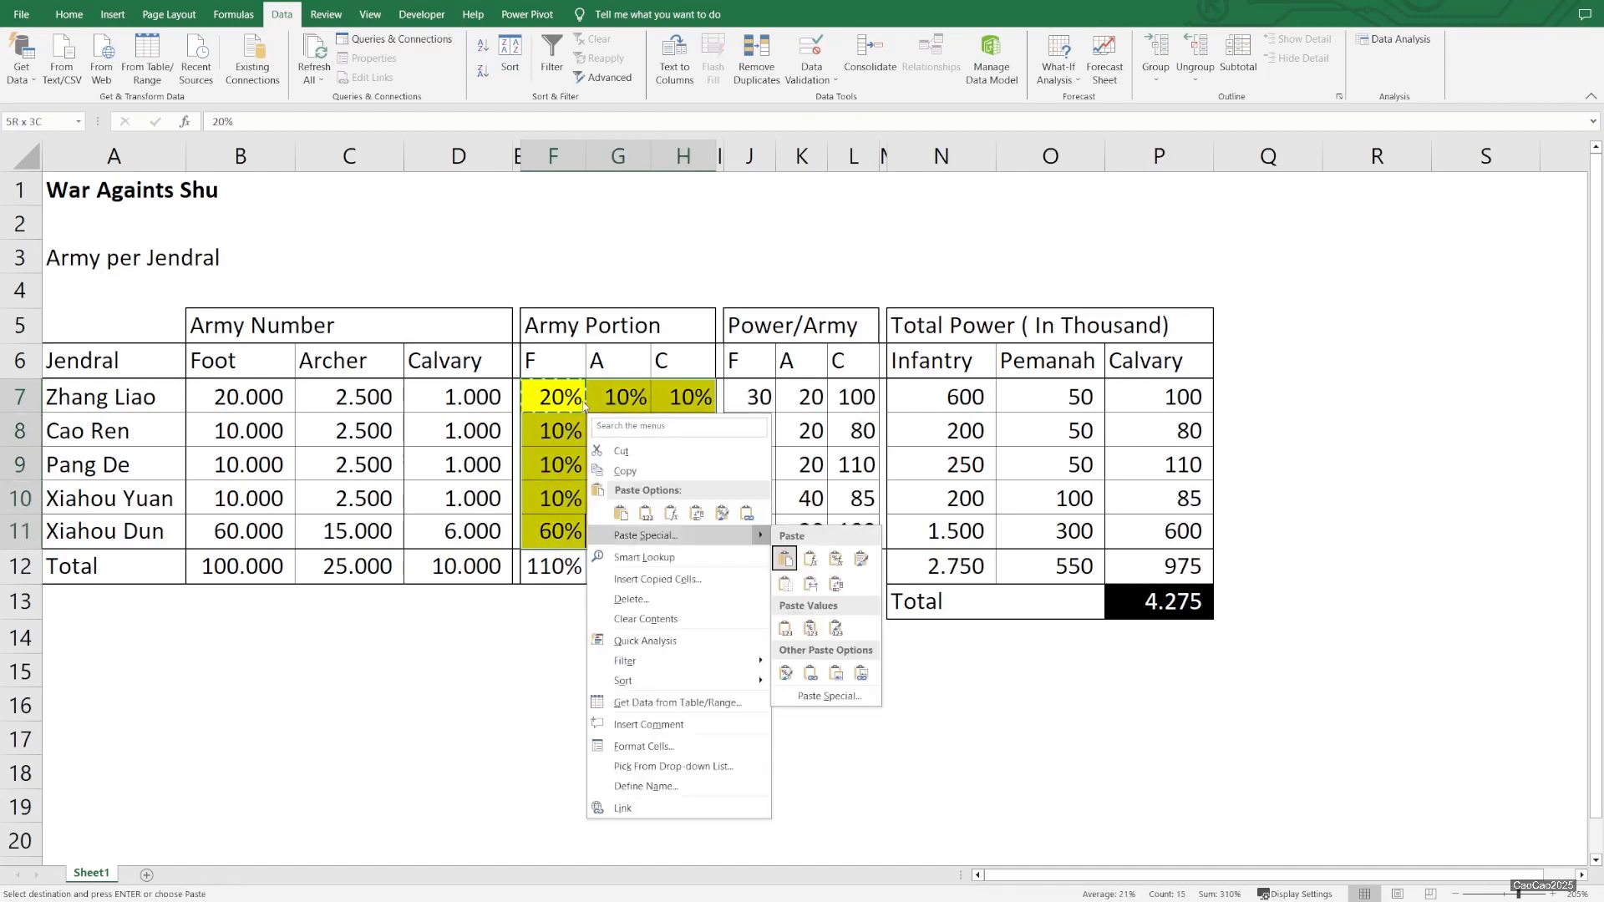
{"action": "key", "text": "ctrl+v"}
{"action": "key", "text": "Escape"}
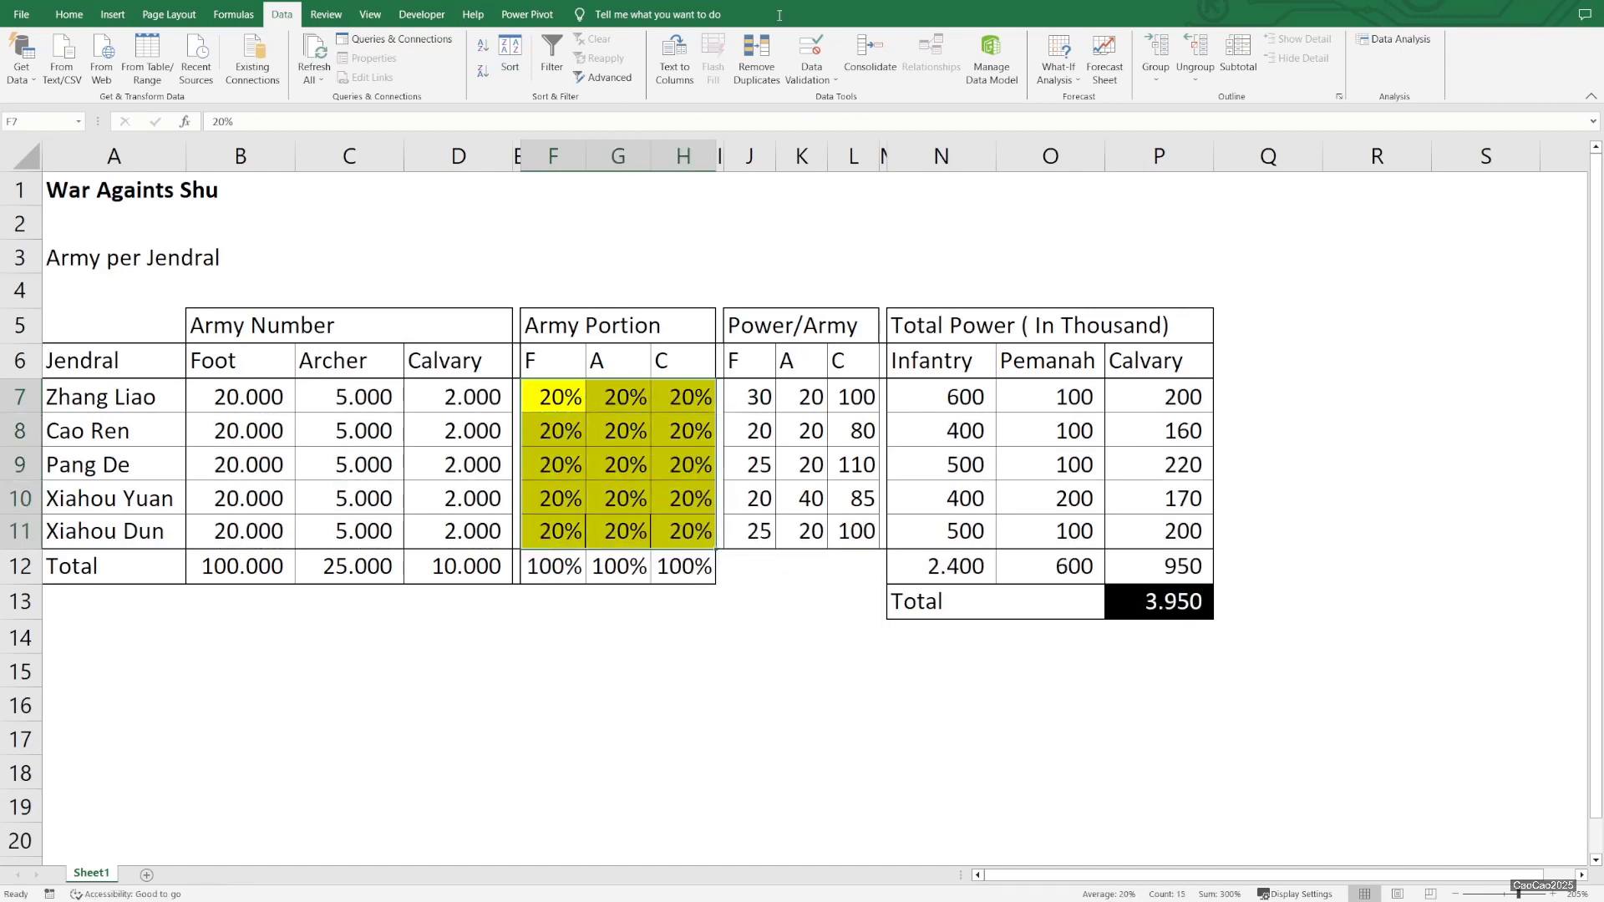
Add a second scenario named Scenario 2 with changing cells F7:H11 and accept its values
{"action": "left_click", "coordinate": [1059, 74]}
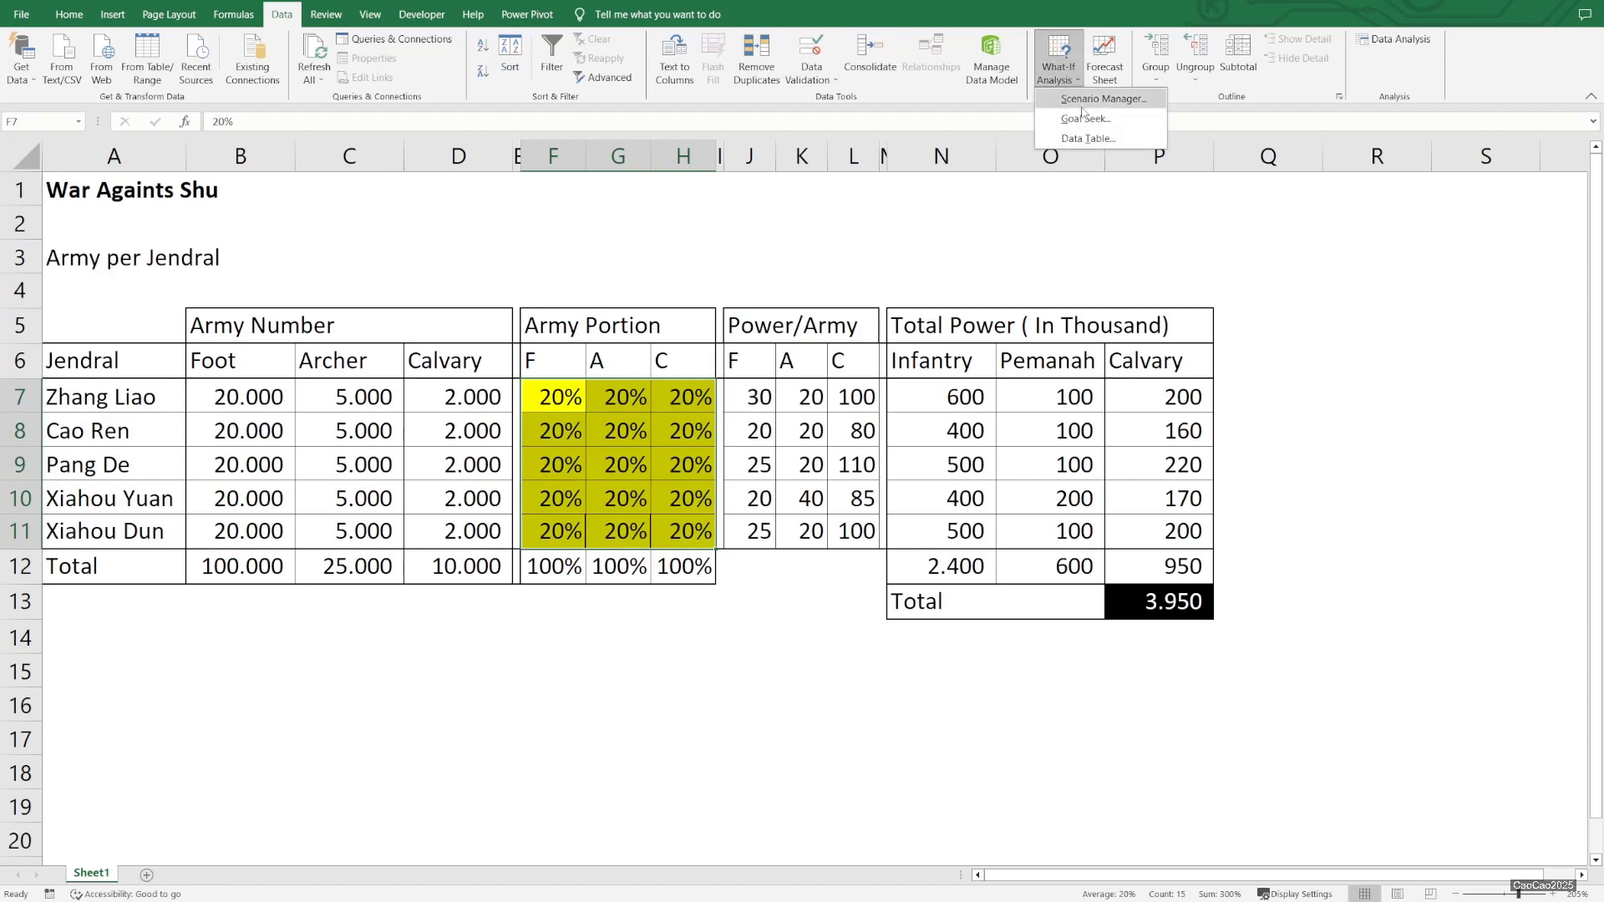
{"action": "left_click", "coordinate": [1097, 100]}
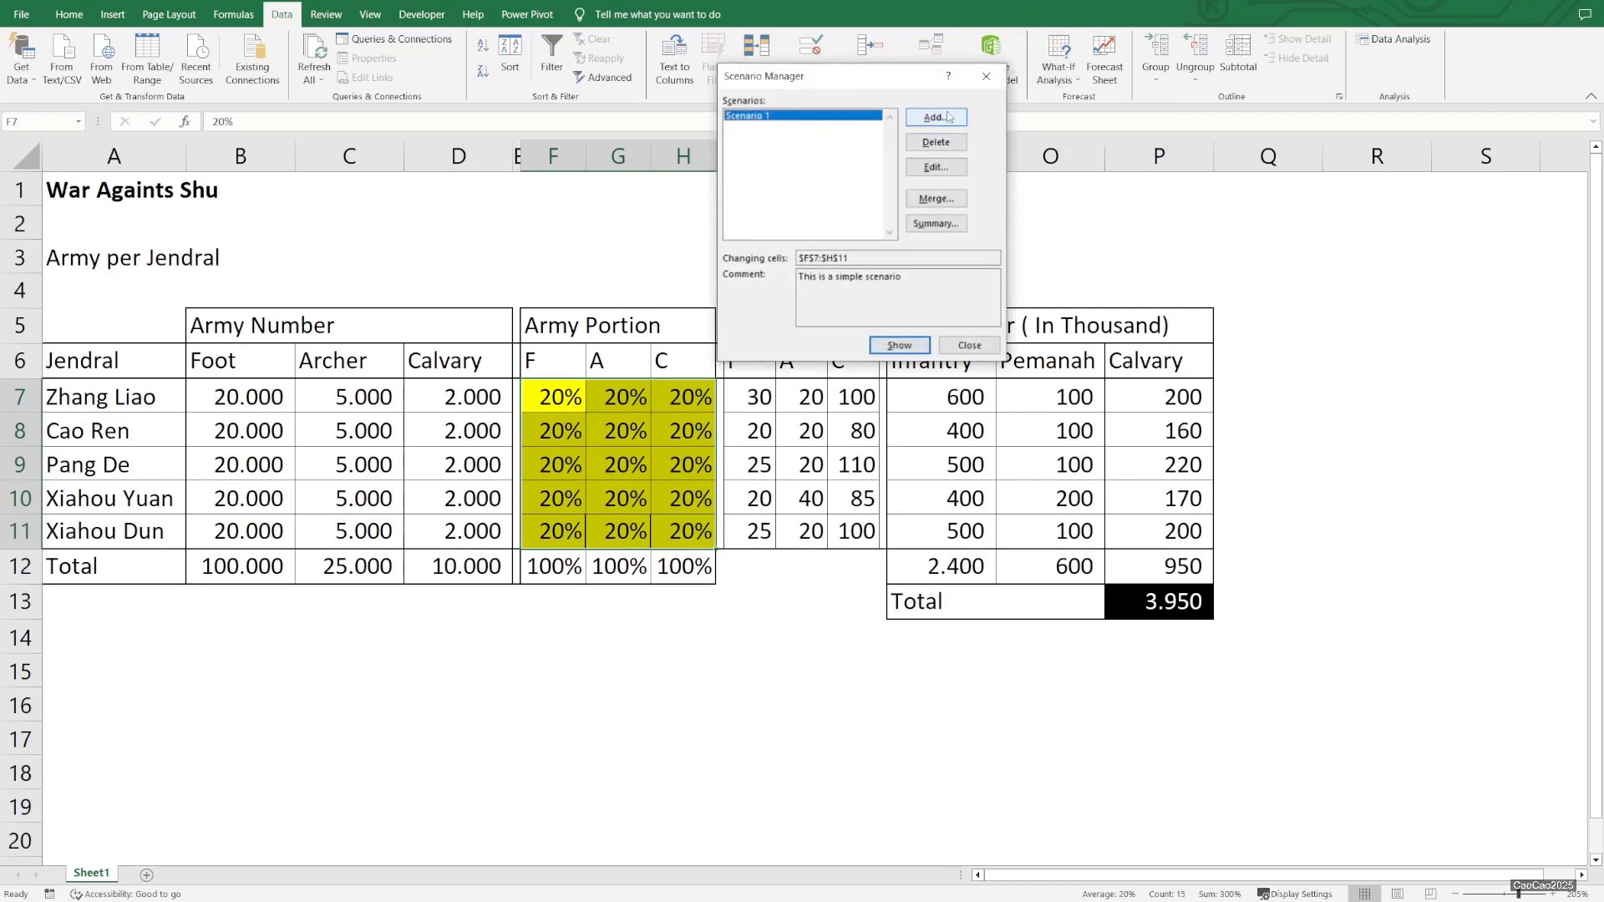
{"action": "left_click", "coordinate": [936, 117]}
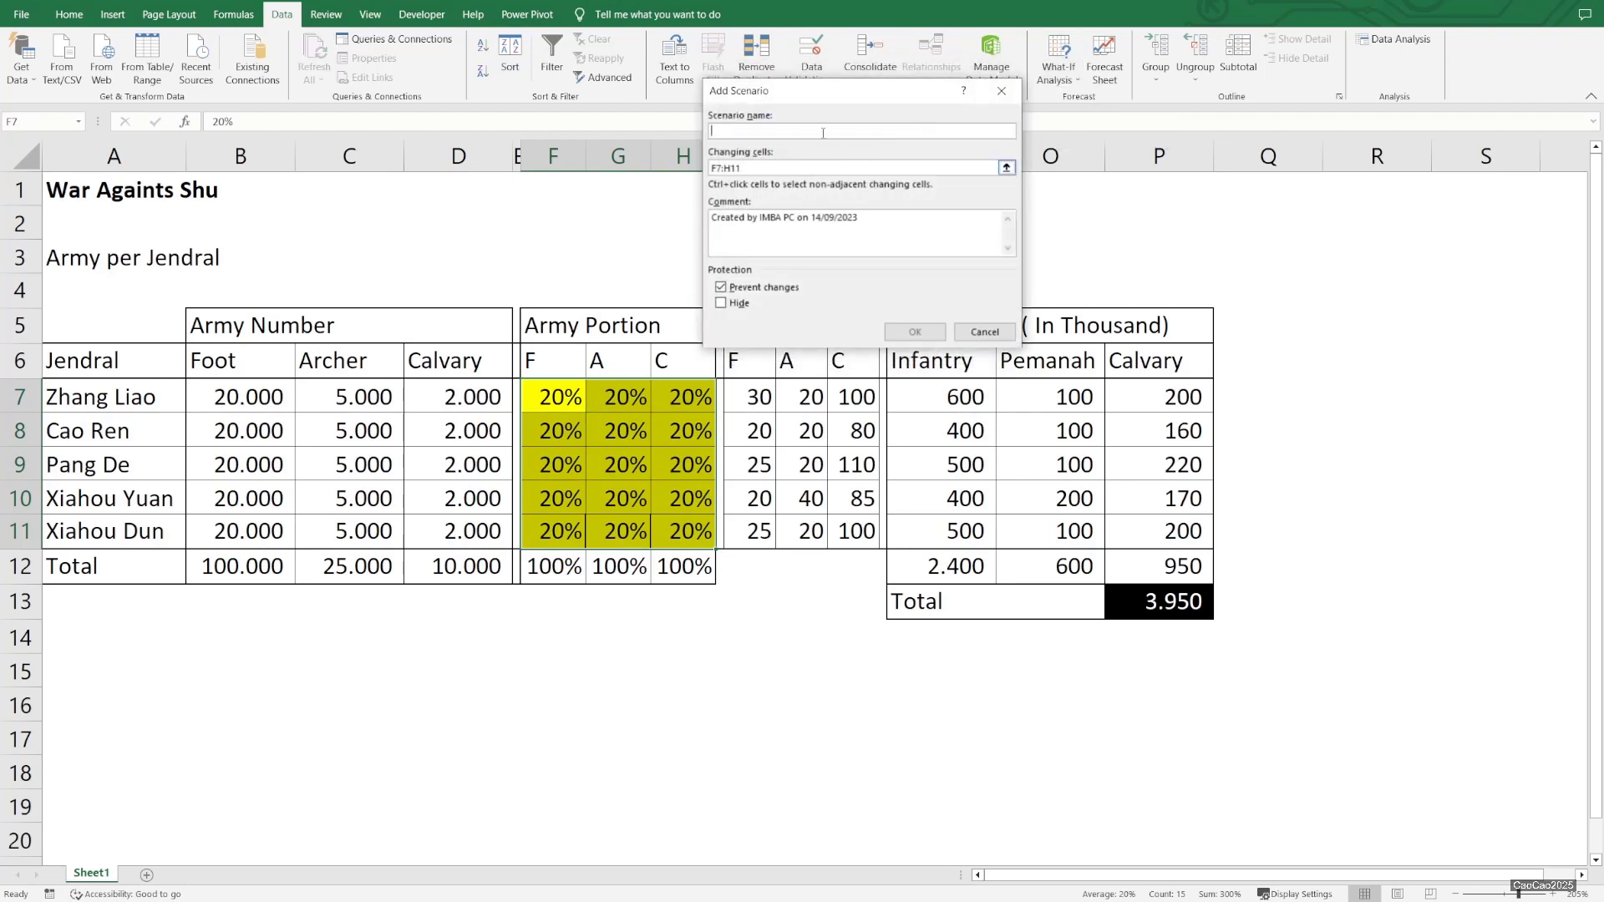
{"action": "type", "text": "Scenario 2"}
{"action": "left_click", "coordinate": [914, 332]}
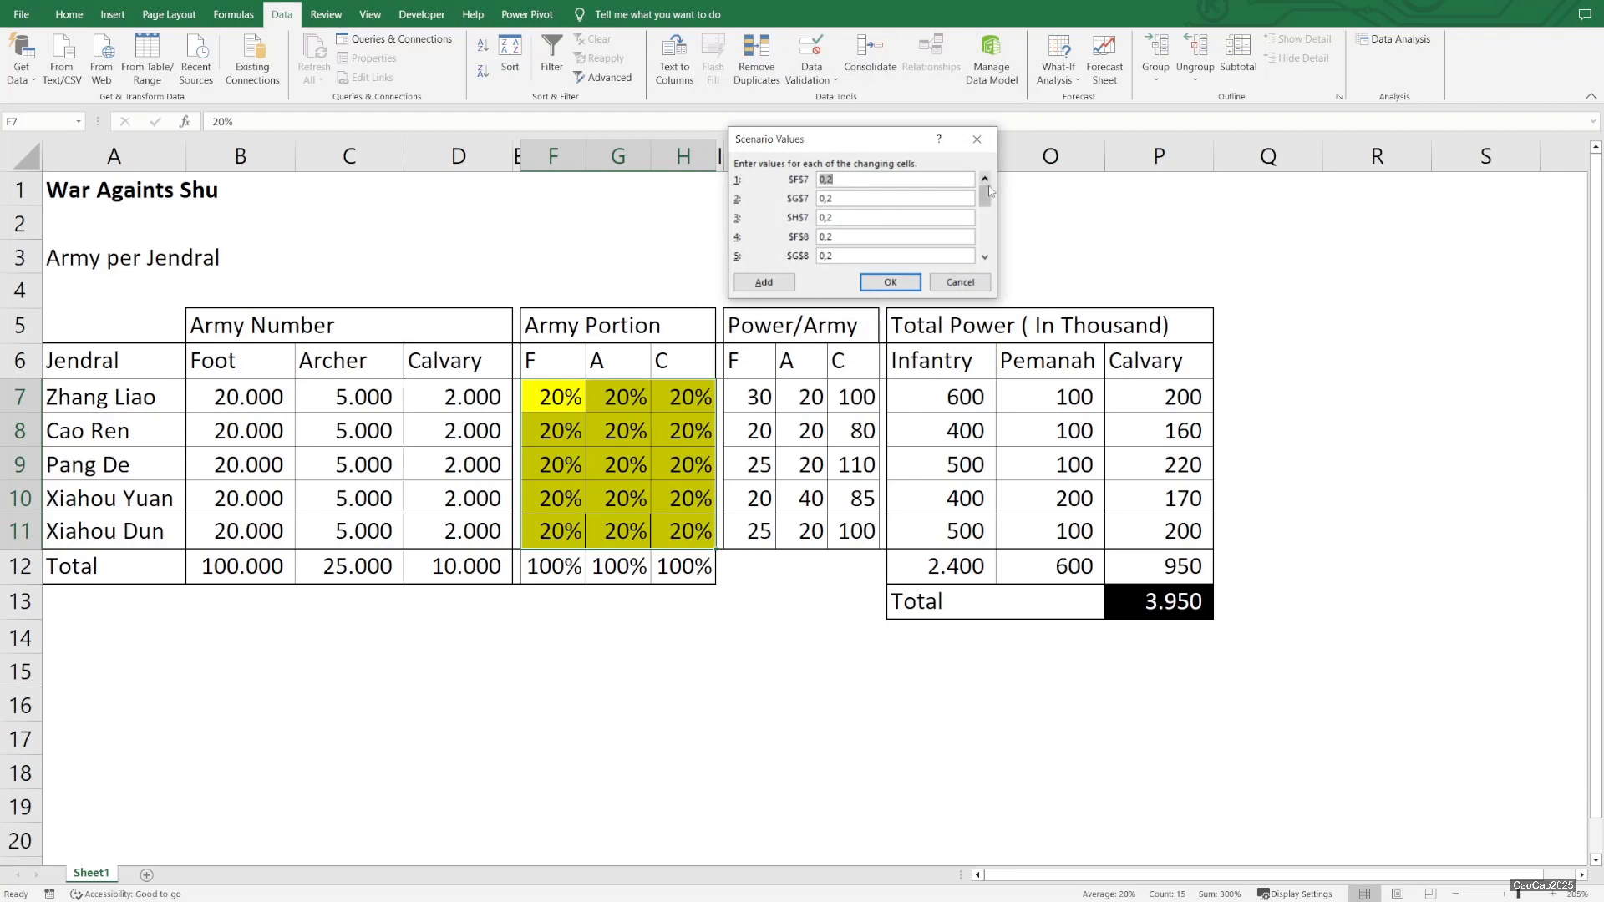
{"action": "left_click_drag", "start_coordinate": [985, 199], "coordinate": [986, 247]}
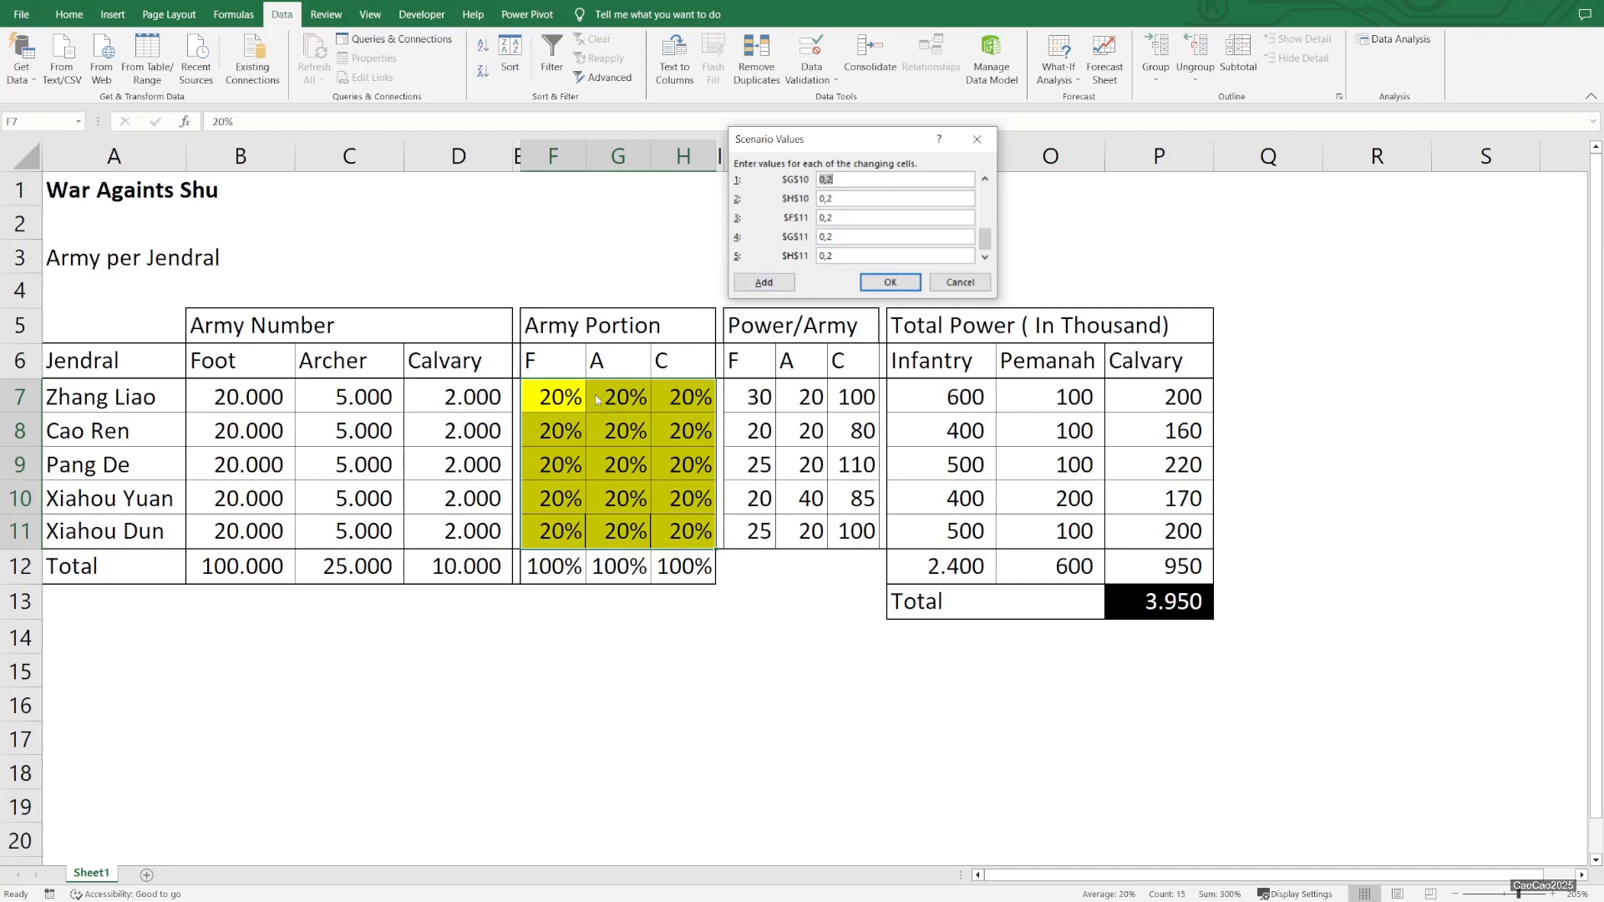
{"action": "left_click", "coordinate": [888, 284]}
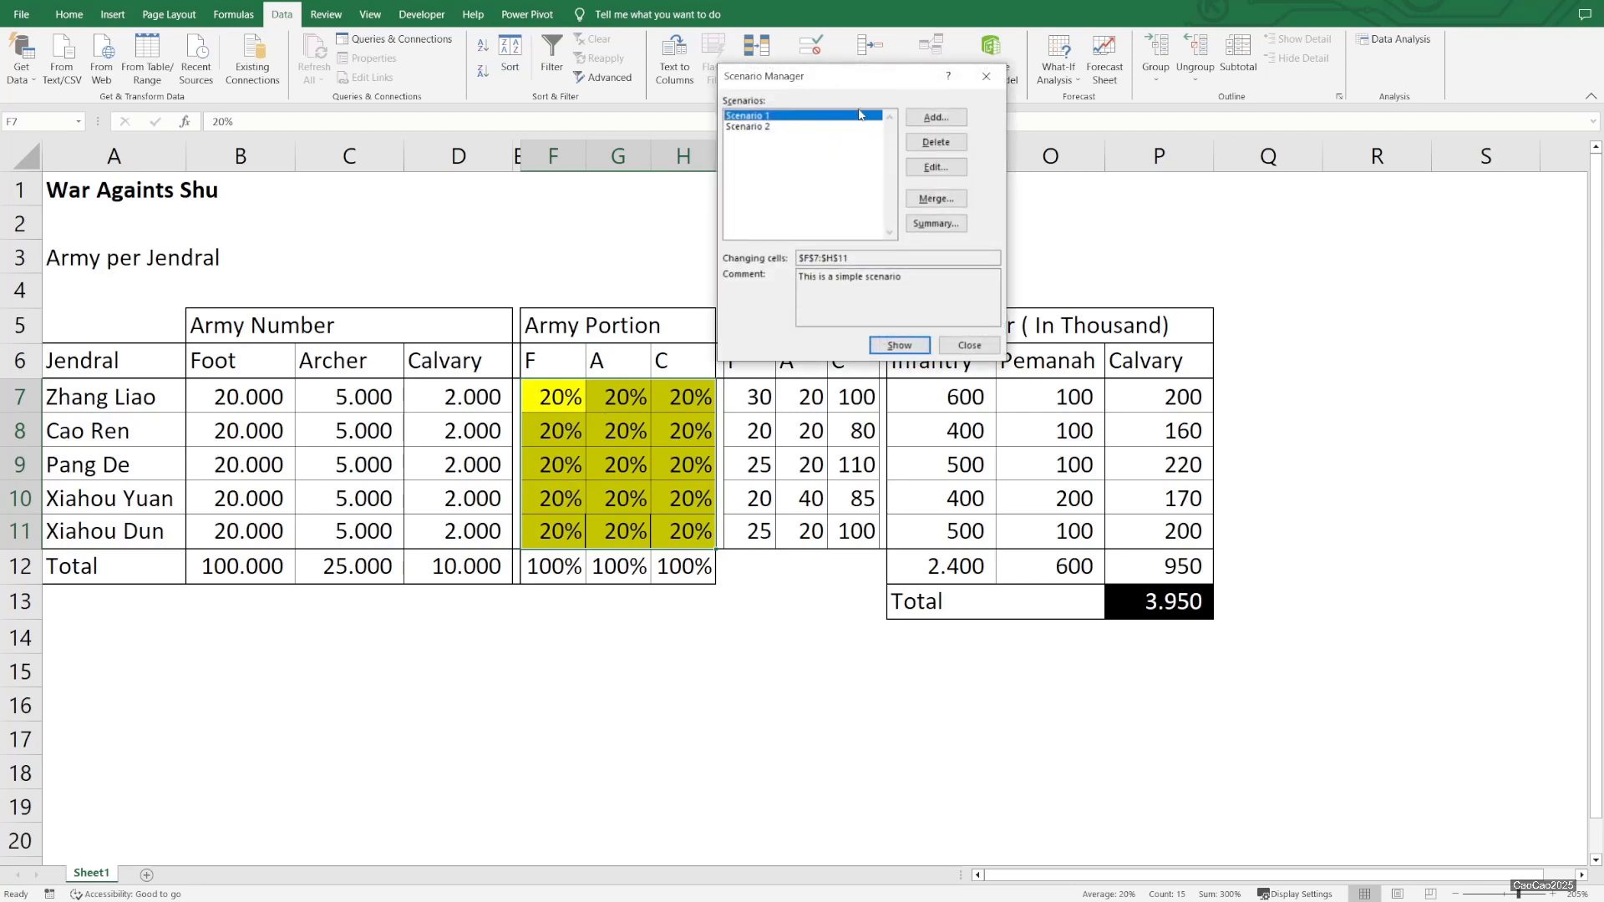
Show Scenario 1 and then Scenario 2 on the sheet, then close the Scenario Manager
{"action": "left_click", "coordinate": [898, 346]}
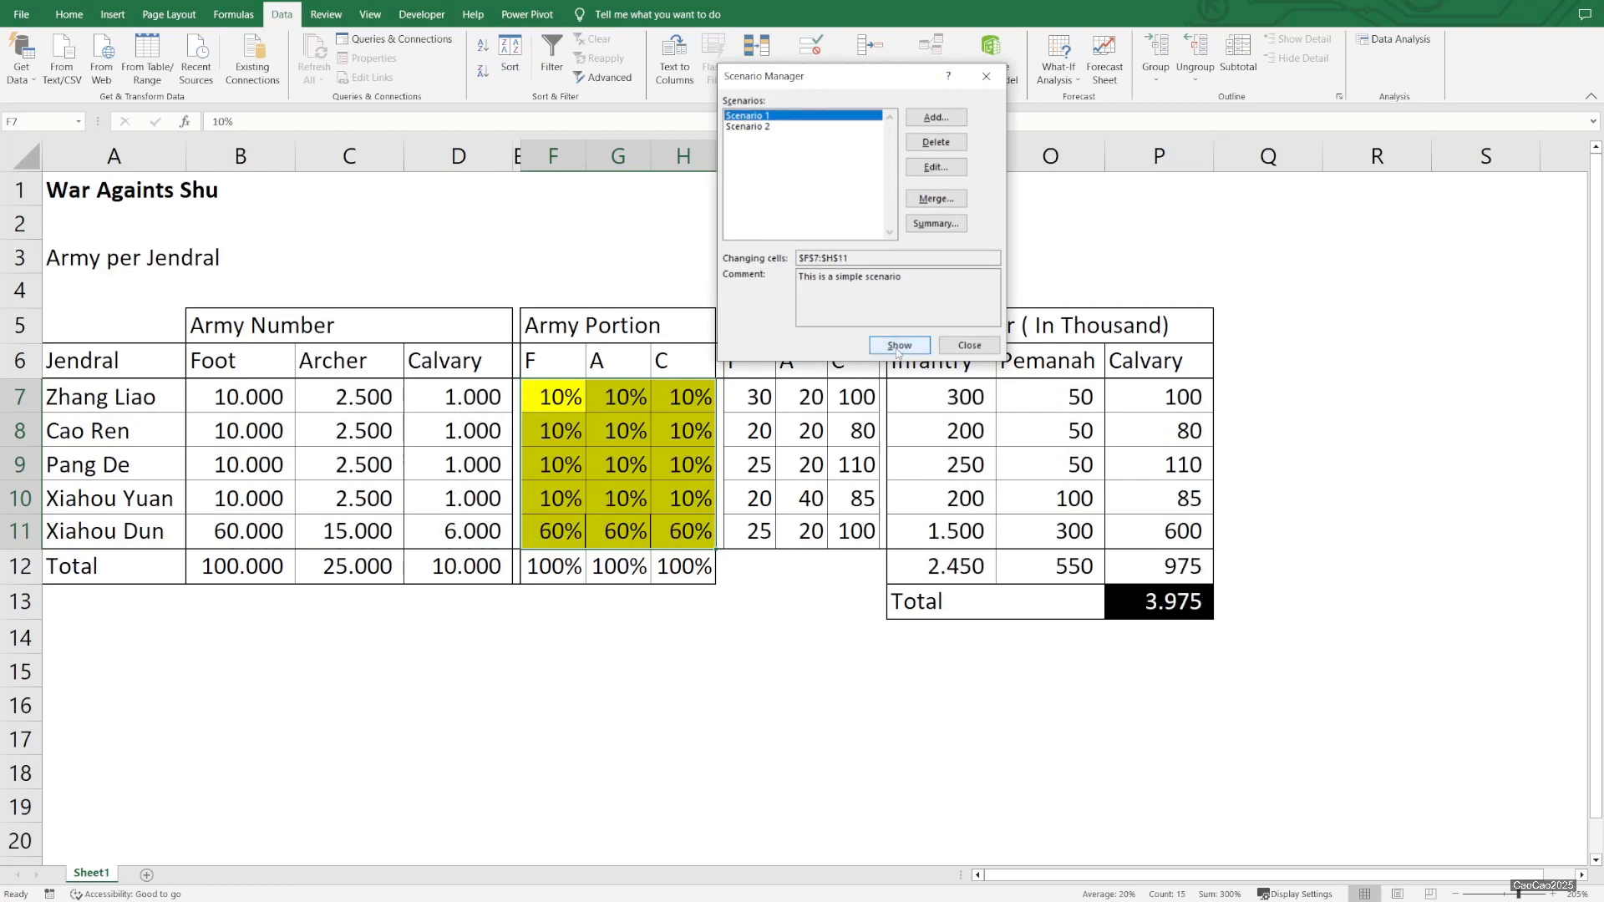
{"action": "left_click", "coordinate": [770, 127]}
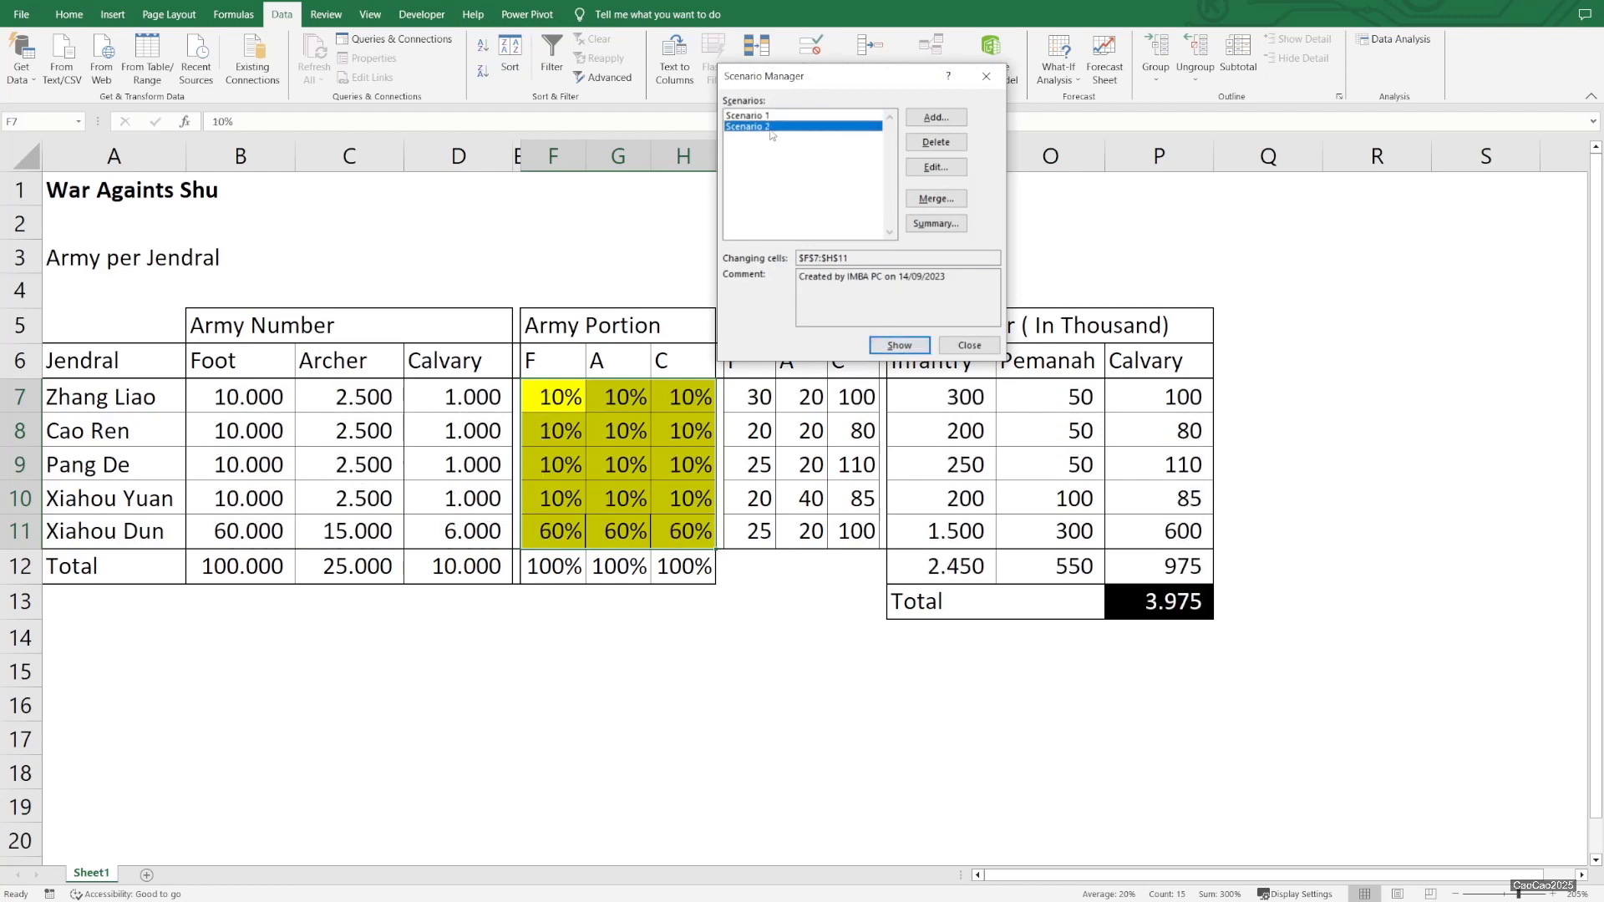
{"action": "double_click", "coordinate": [768, 127]}
{"action": "left_click", "coordinate": [769, 117]}
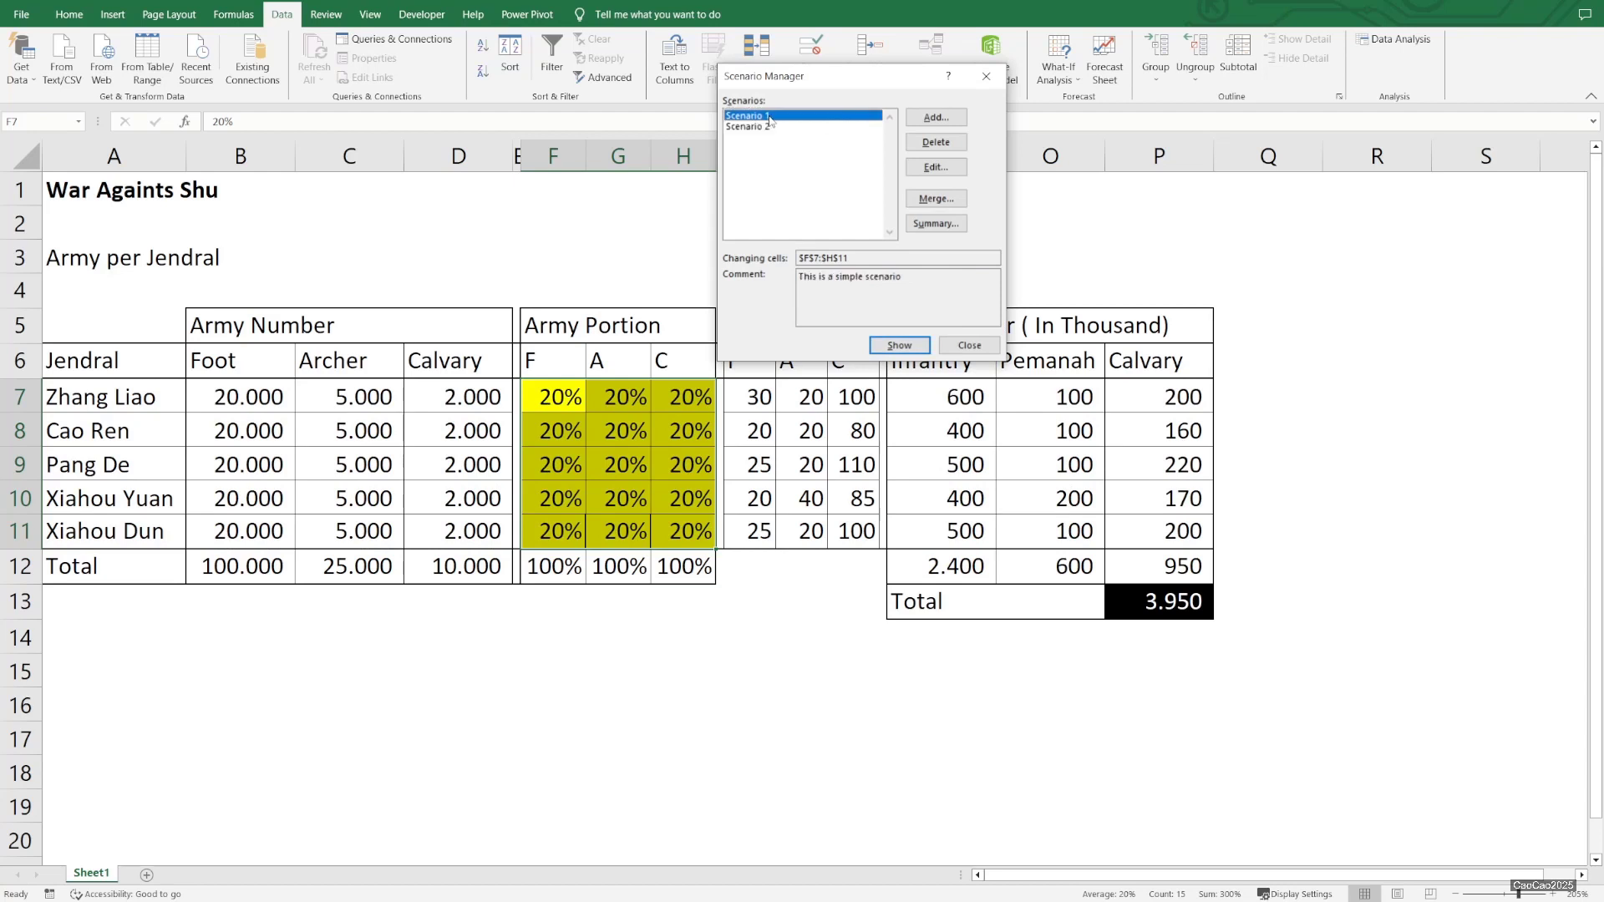
{"action": "double_click", "coordinate": [769, 117]}
{"action": "double_click", "coordinate": [769, 127]}
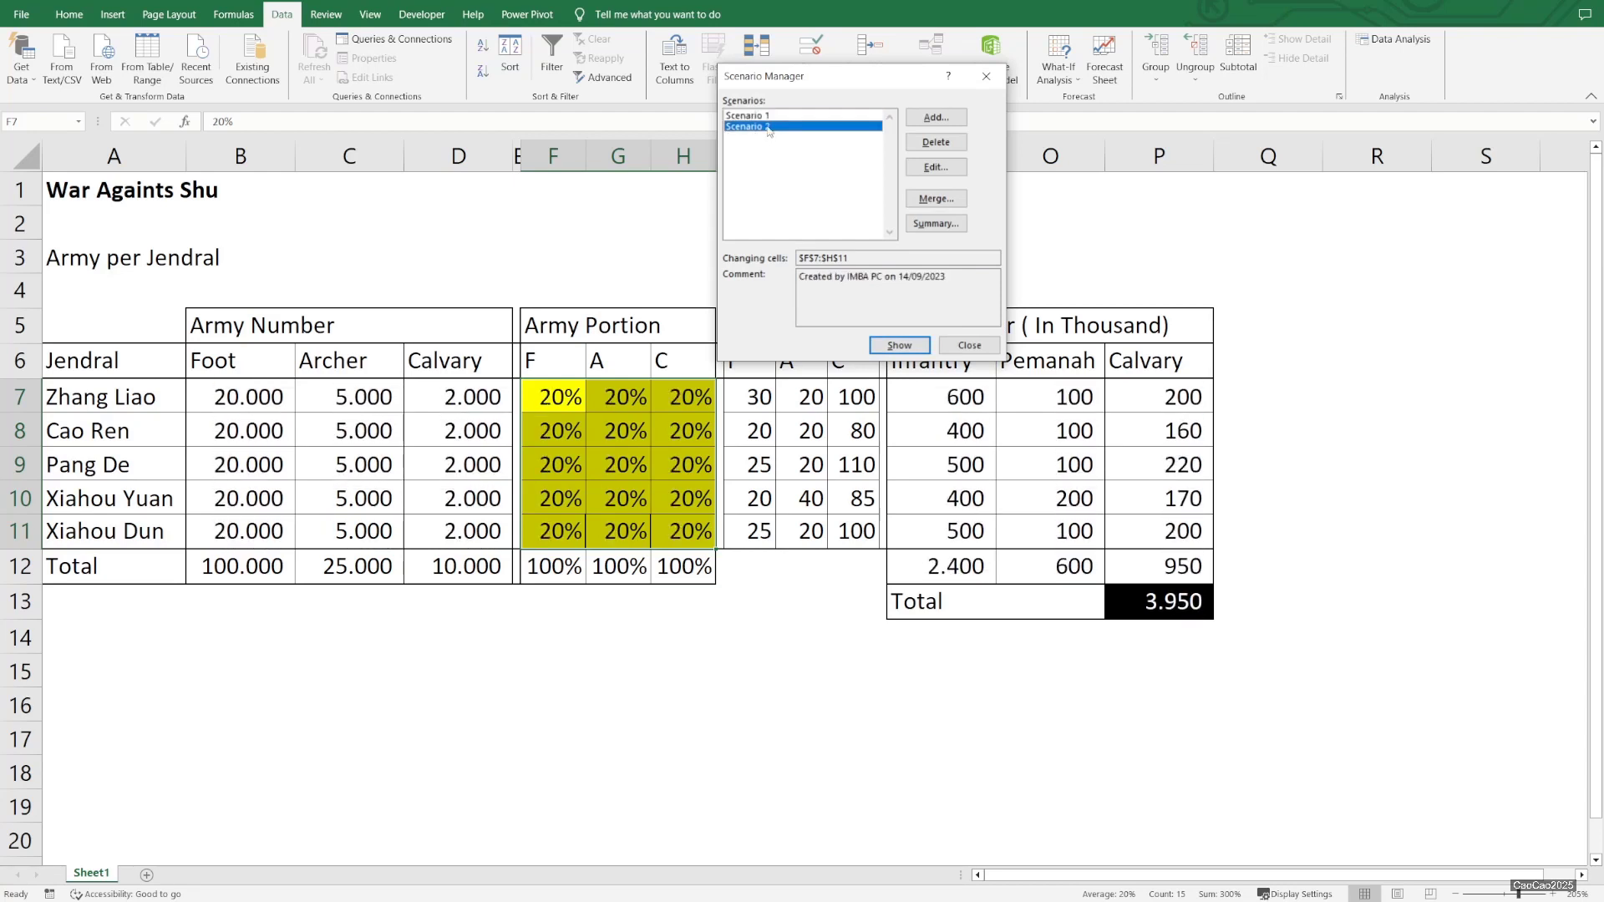
{"action": "left_click", "coordinate": [969, 345]}
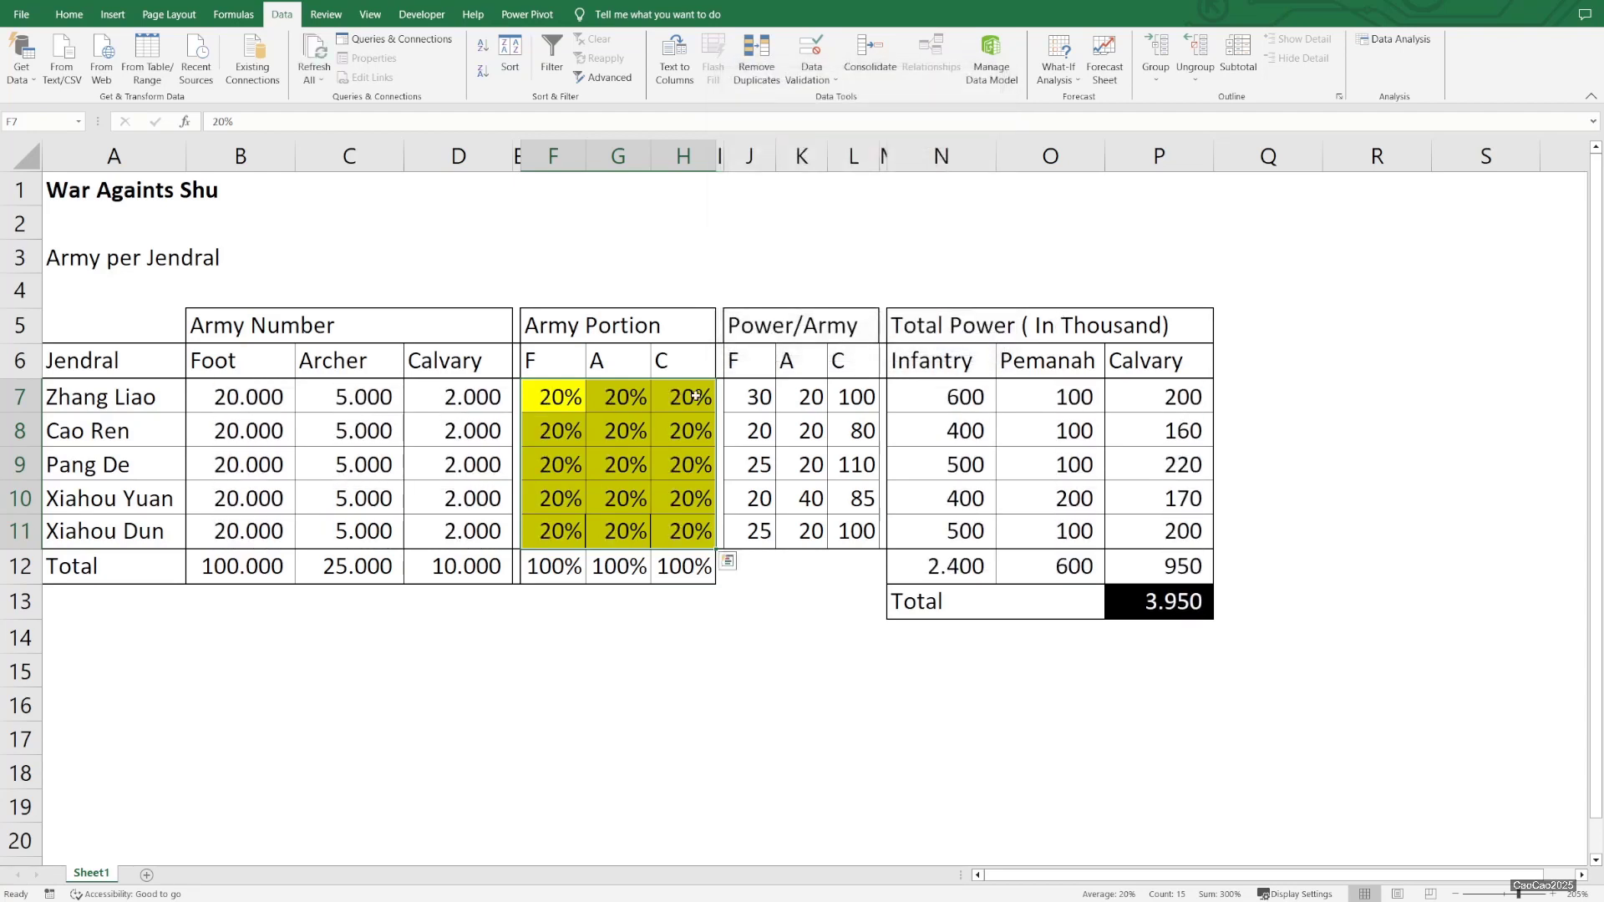
Set Zhang Liao's Foot portion to 60%
{"action": "left_click", "coordinate": [568, 401]}
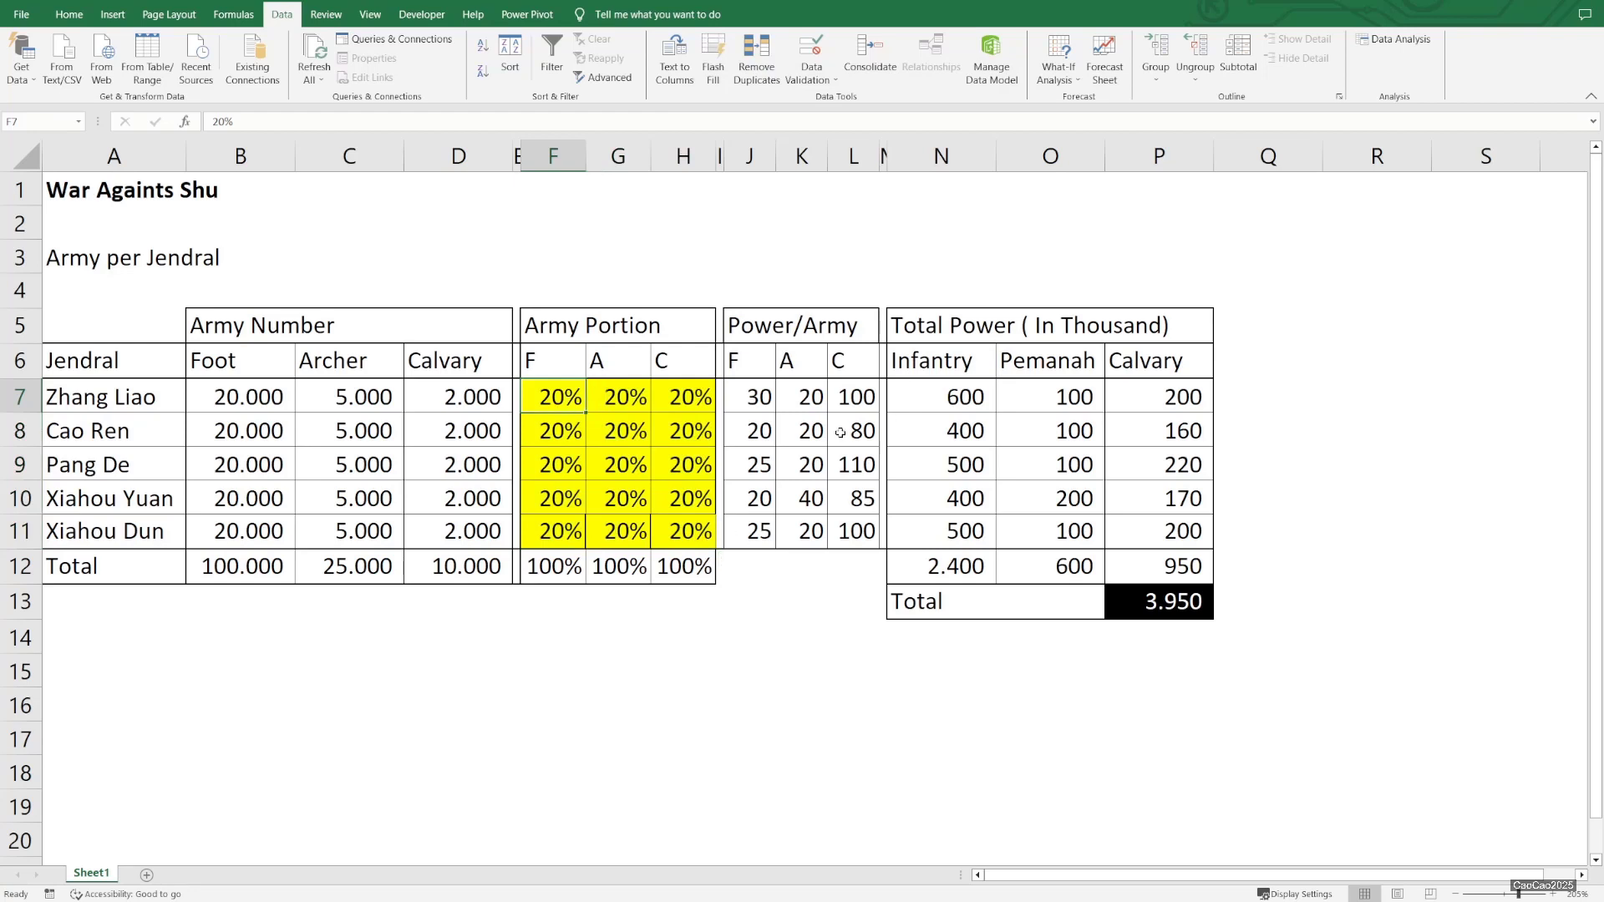
{"action": "type", "text": "60"}
{"action": "key", "text": "Return"}
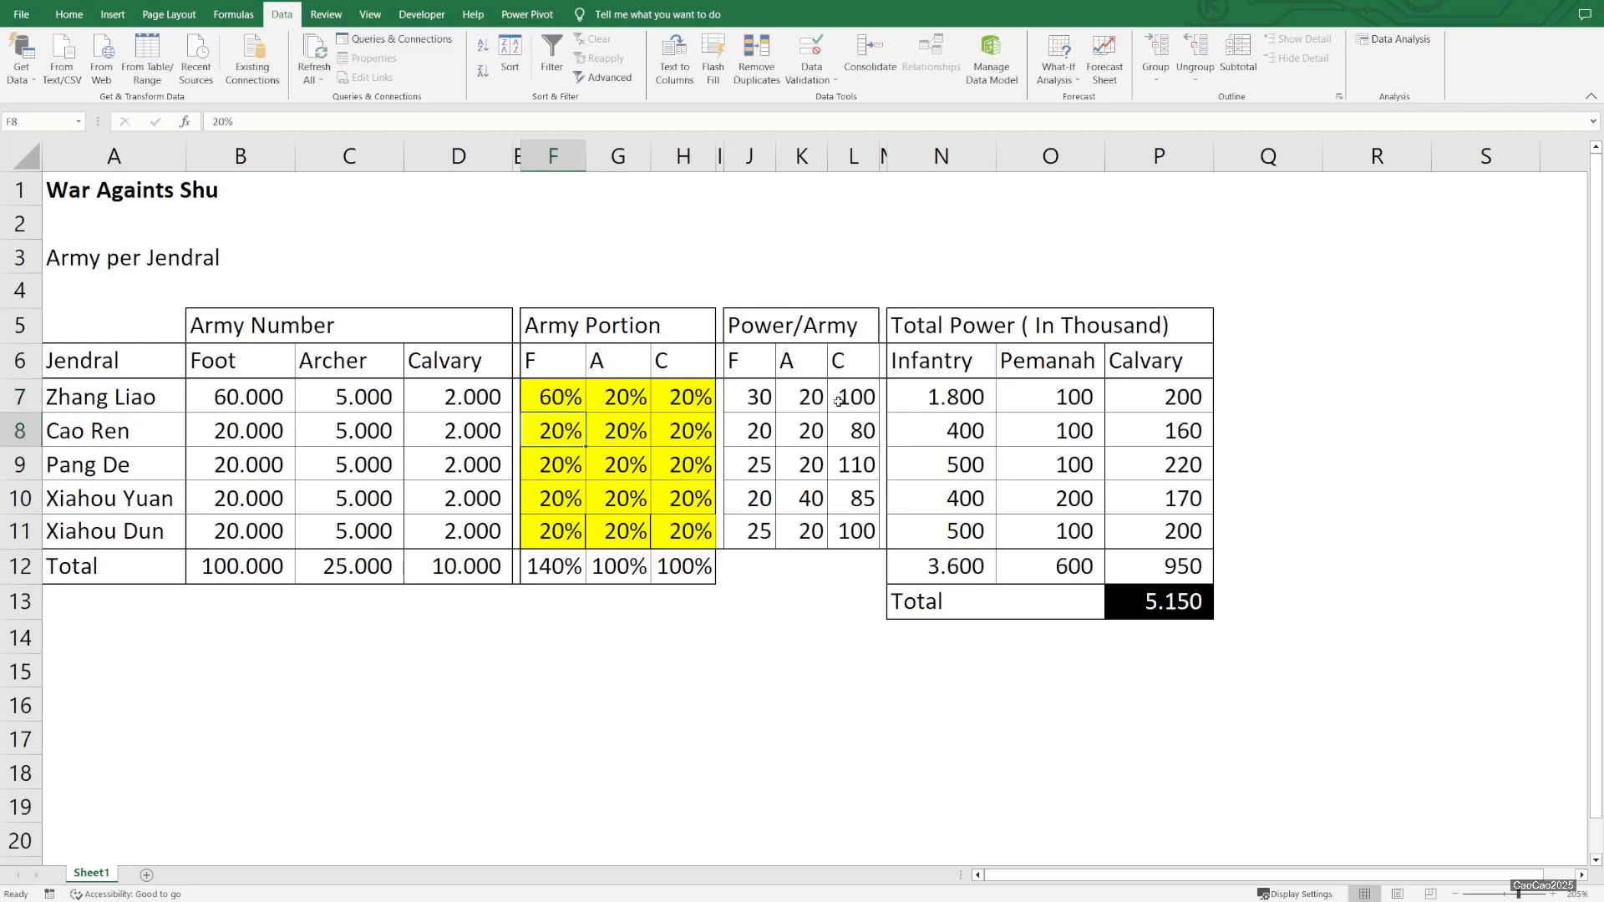
Set Cao Ren's Foot portion to 10%, then add Scenario 3 for changing cells F7:H11 with the comment "the best" and accept its values
{"action": "type", "text": "10"}
{"action": "key", "text": "Return"}
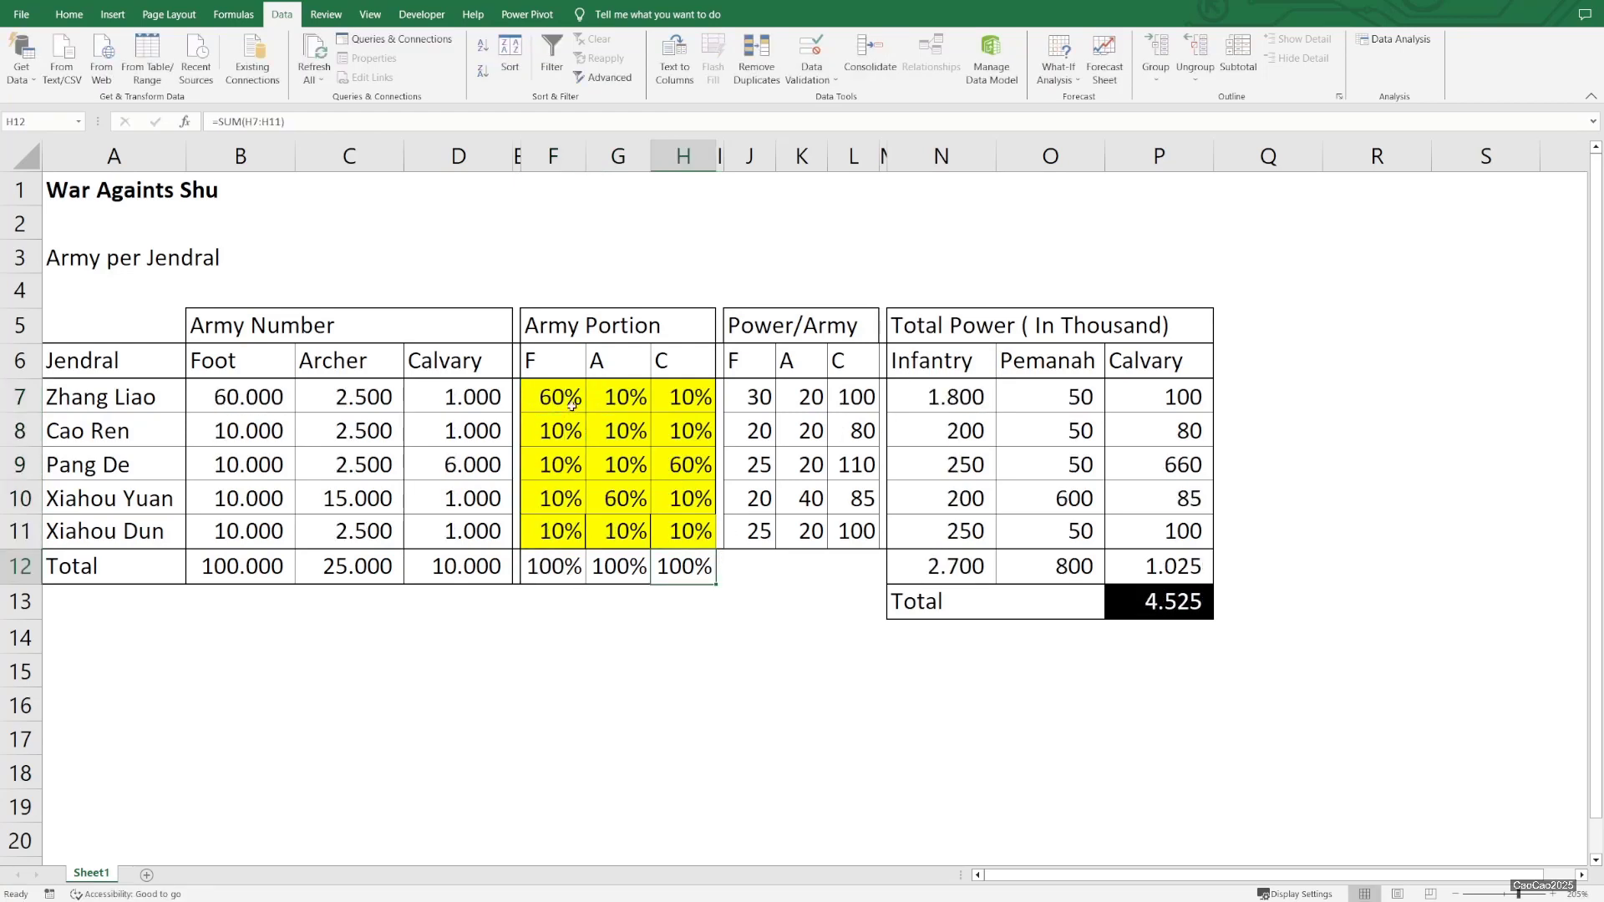
{"action": "left_click_drag", "start_coordinate": [553, 397], "coordinate": [669, 522]}
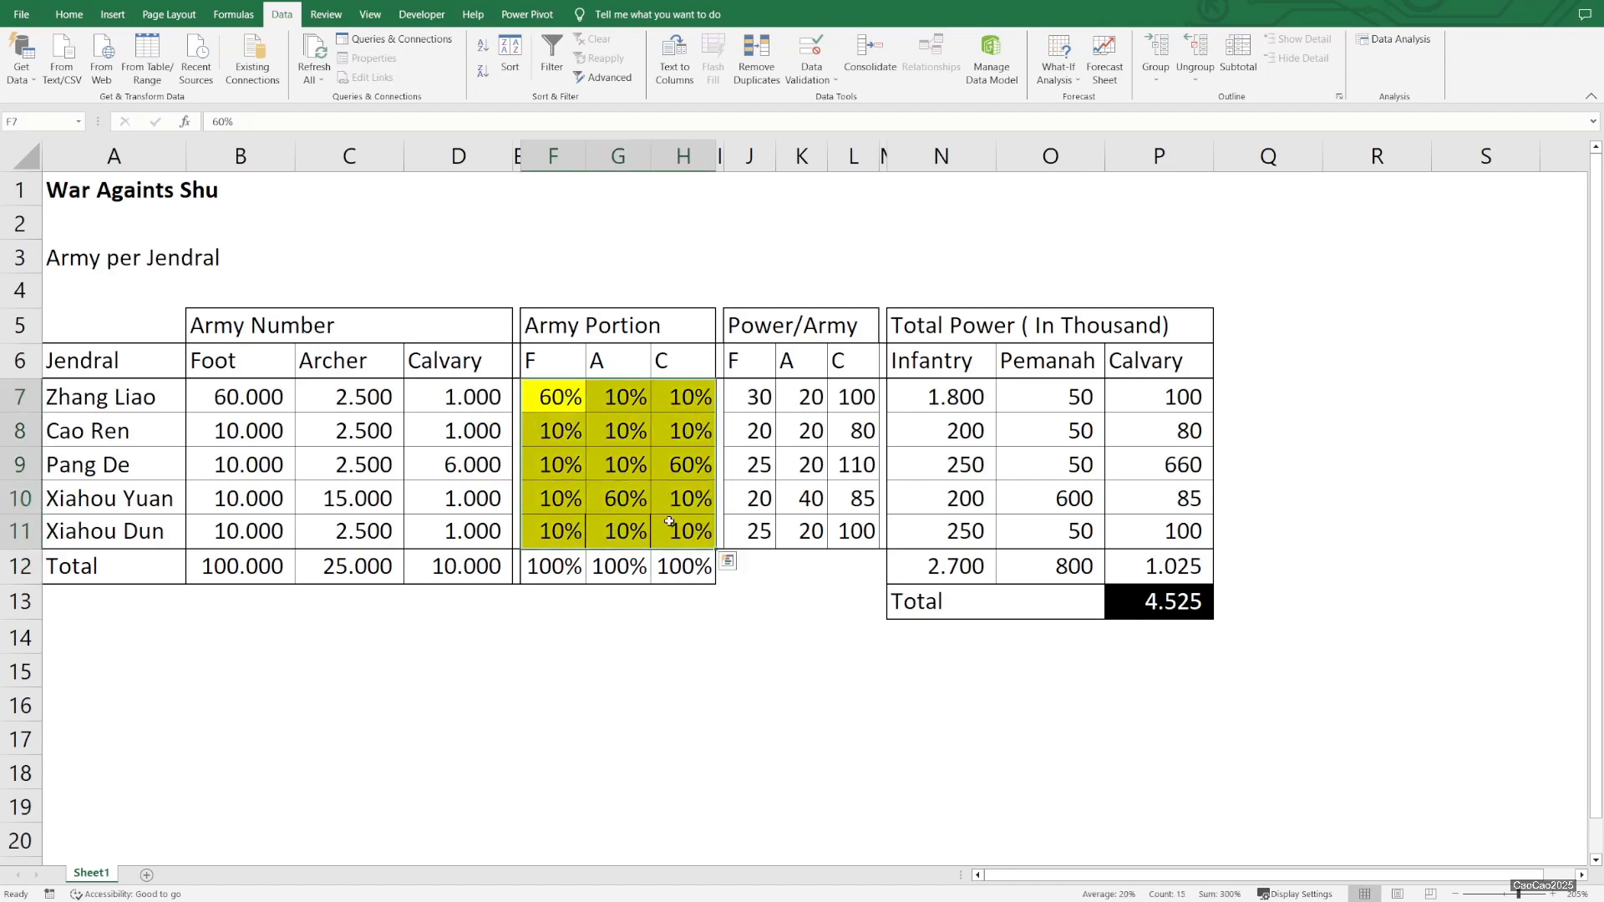
{"action": "left_click", "coordinate": [1059, 71]}
{"action": "left_click", "coordinate": [1067, 101]}
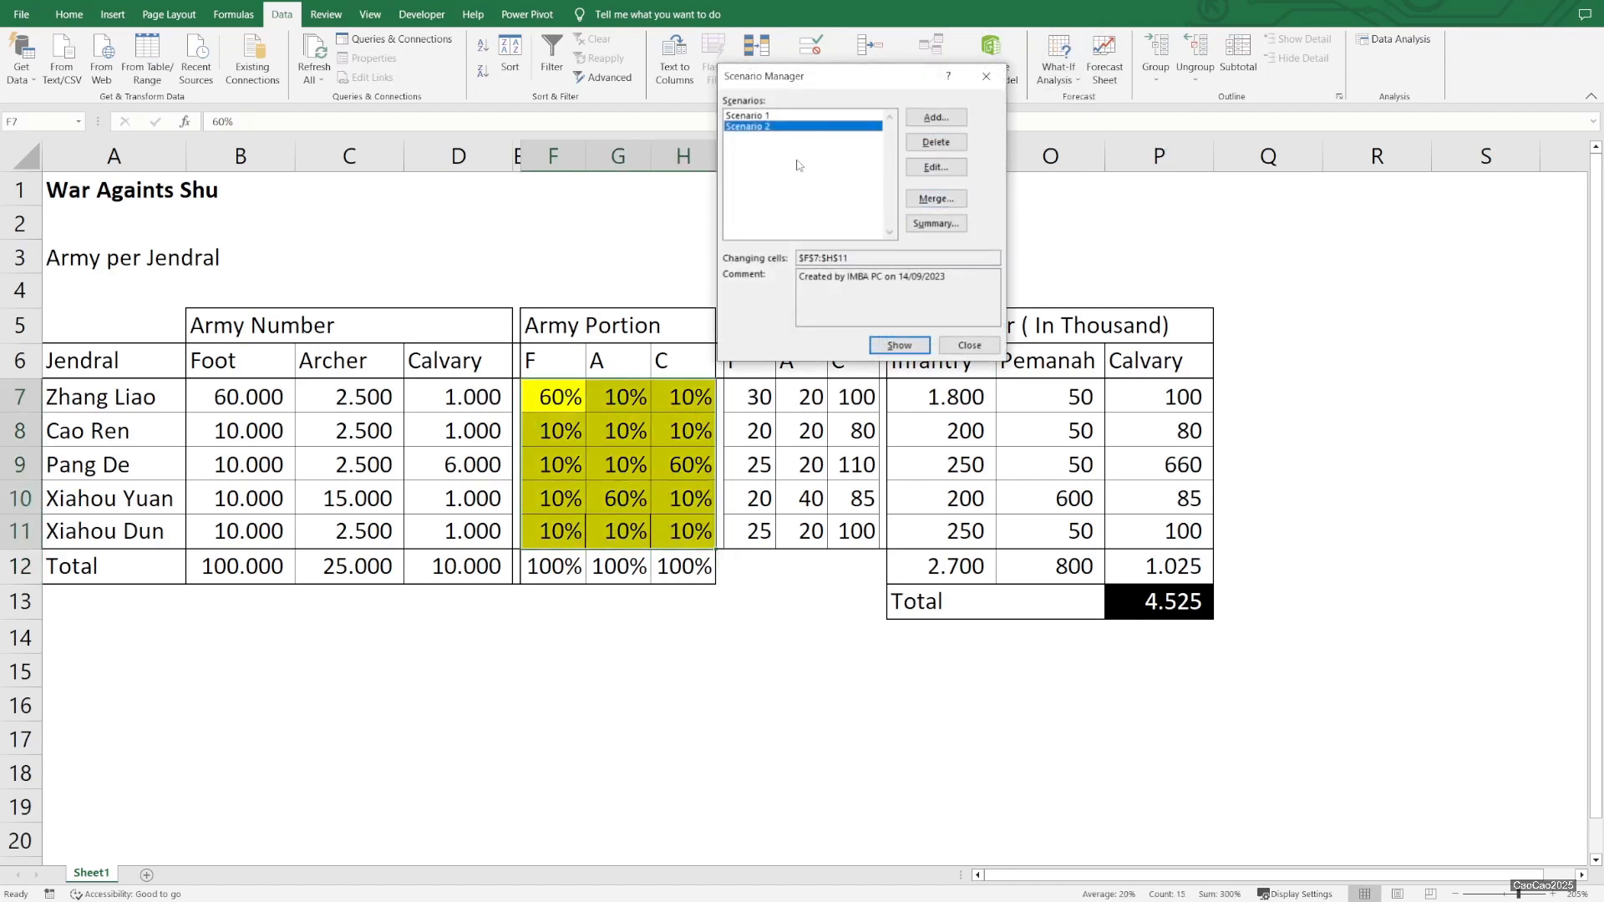
{"action": "left_click", "coordinate": [936, 122]}
{"action": "type", "text": "Scenario 3"}
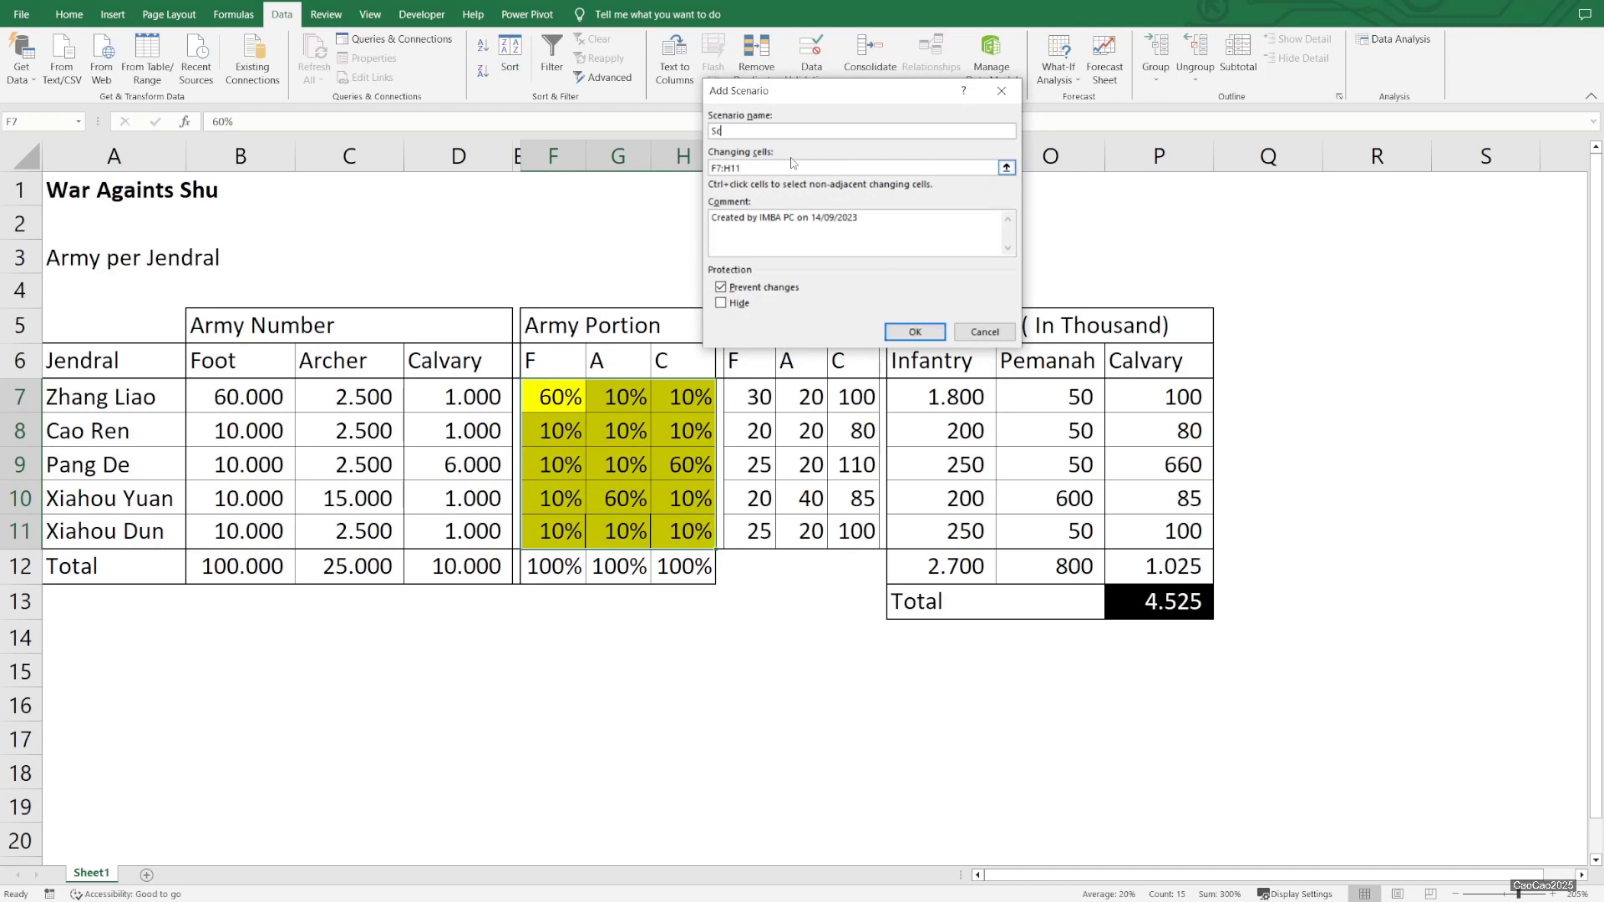
{"action": "key", "text": "Tab"}
{"action": "key", "text": "Tab"}
{"action": "type", "text": "the b"}
{"action": "left_click", "coordinate": [912, 333]}
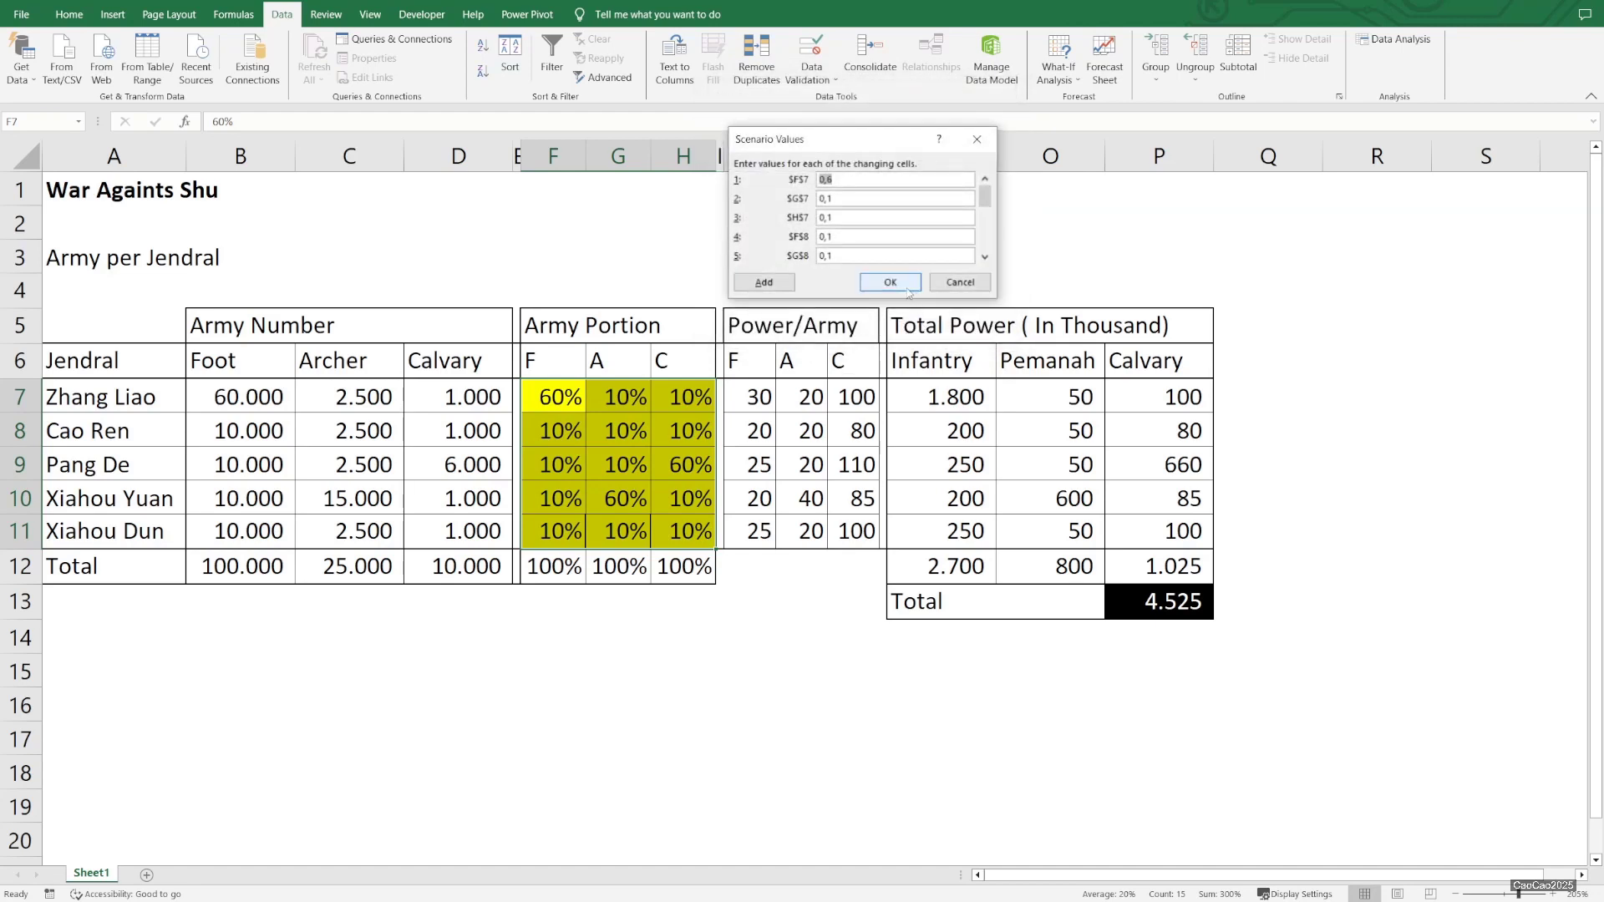
{"action": "left_click", "coordinate": [906, 288]}
Show Scenario 2 and then Scenario 3 on the sheet, then close the Scenario Manager
{"action": "left_click", "coordinate": [773, 127]}
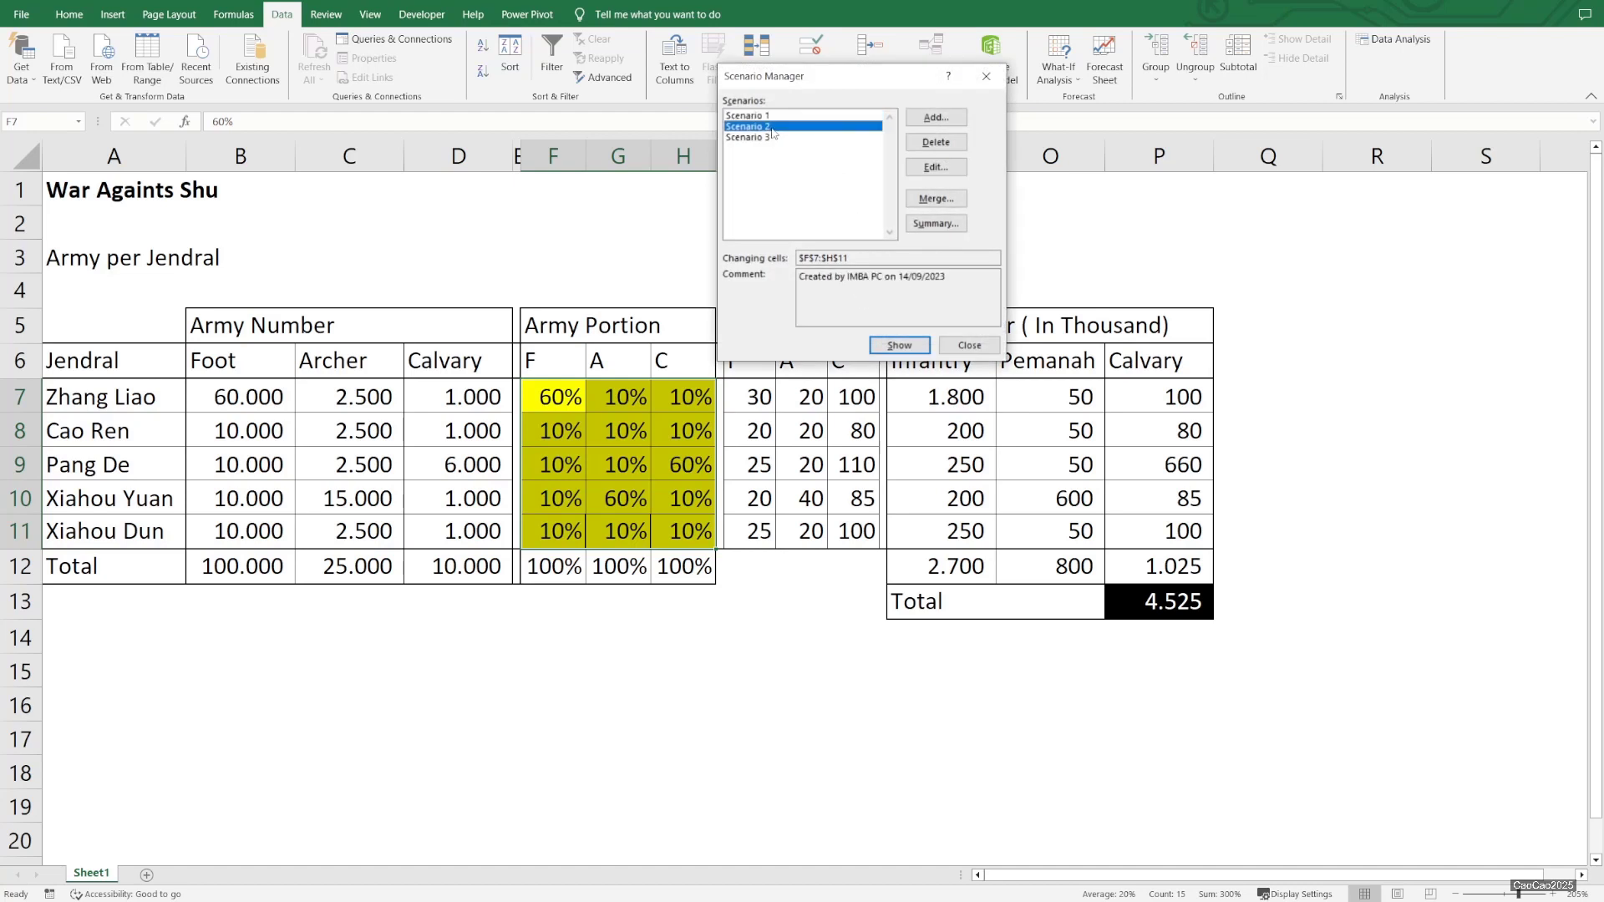
{"action": "double_click", "coordinate": [772, 129]}
{"action": "double_click", "coordinate": [789, 137]}
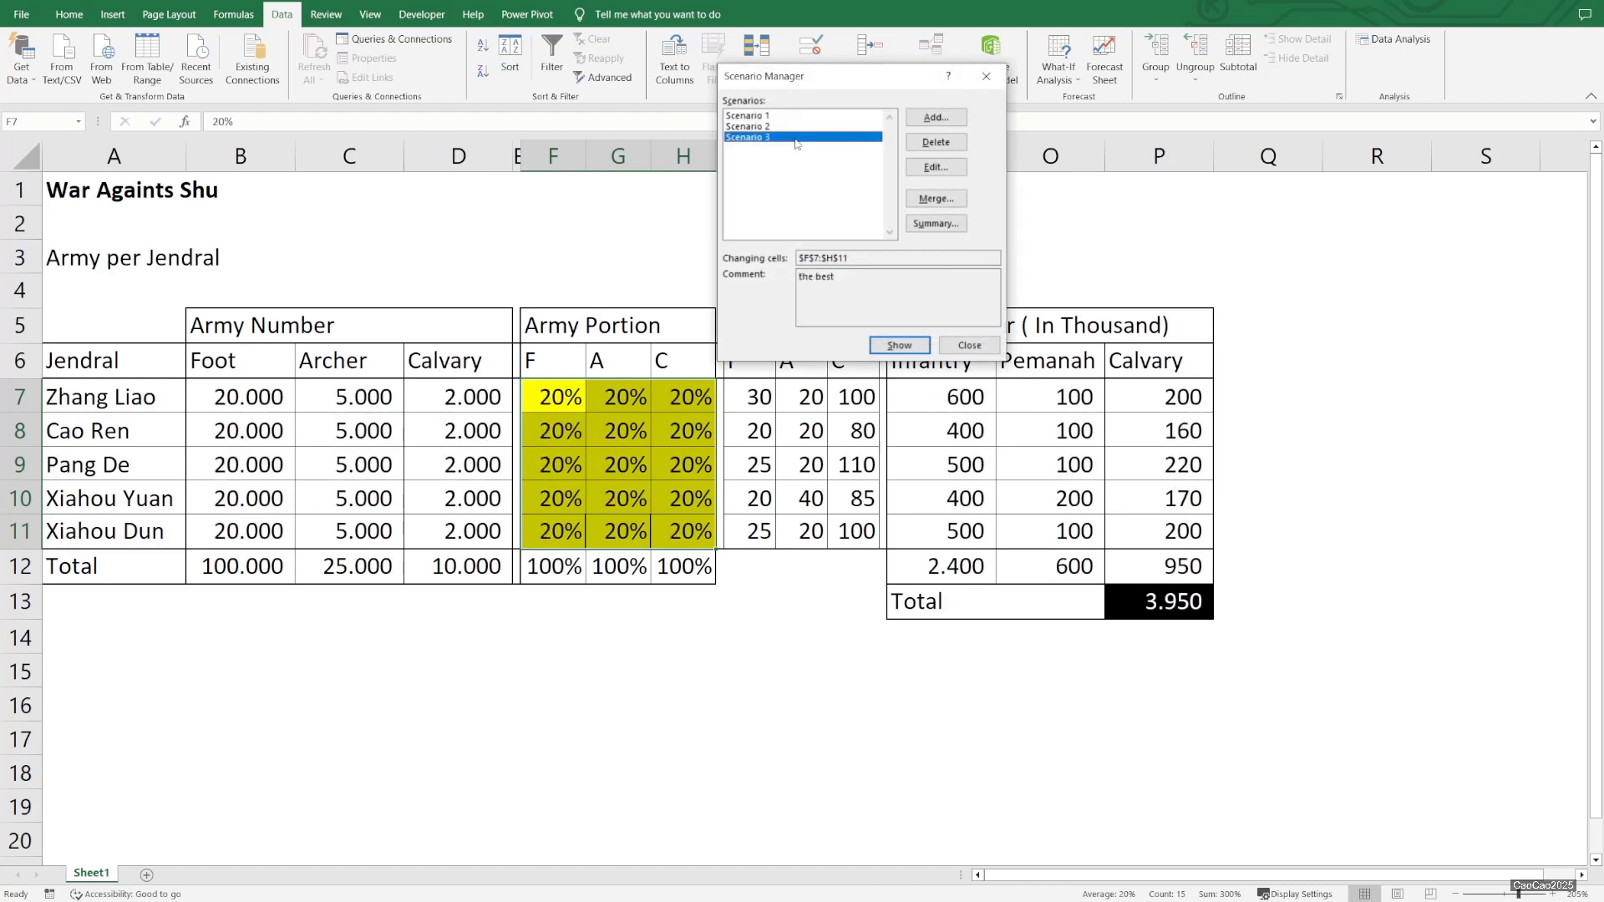
{"action": "left_click", "coordinate": [952, 354]}
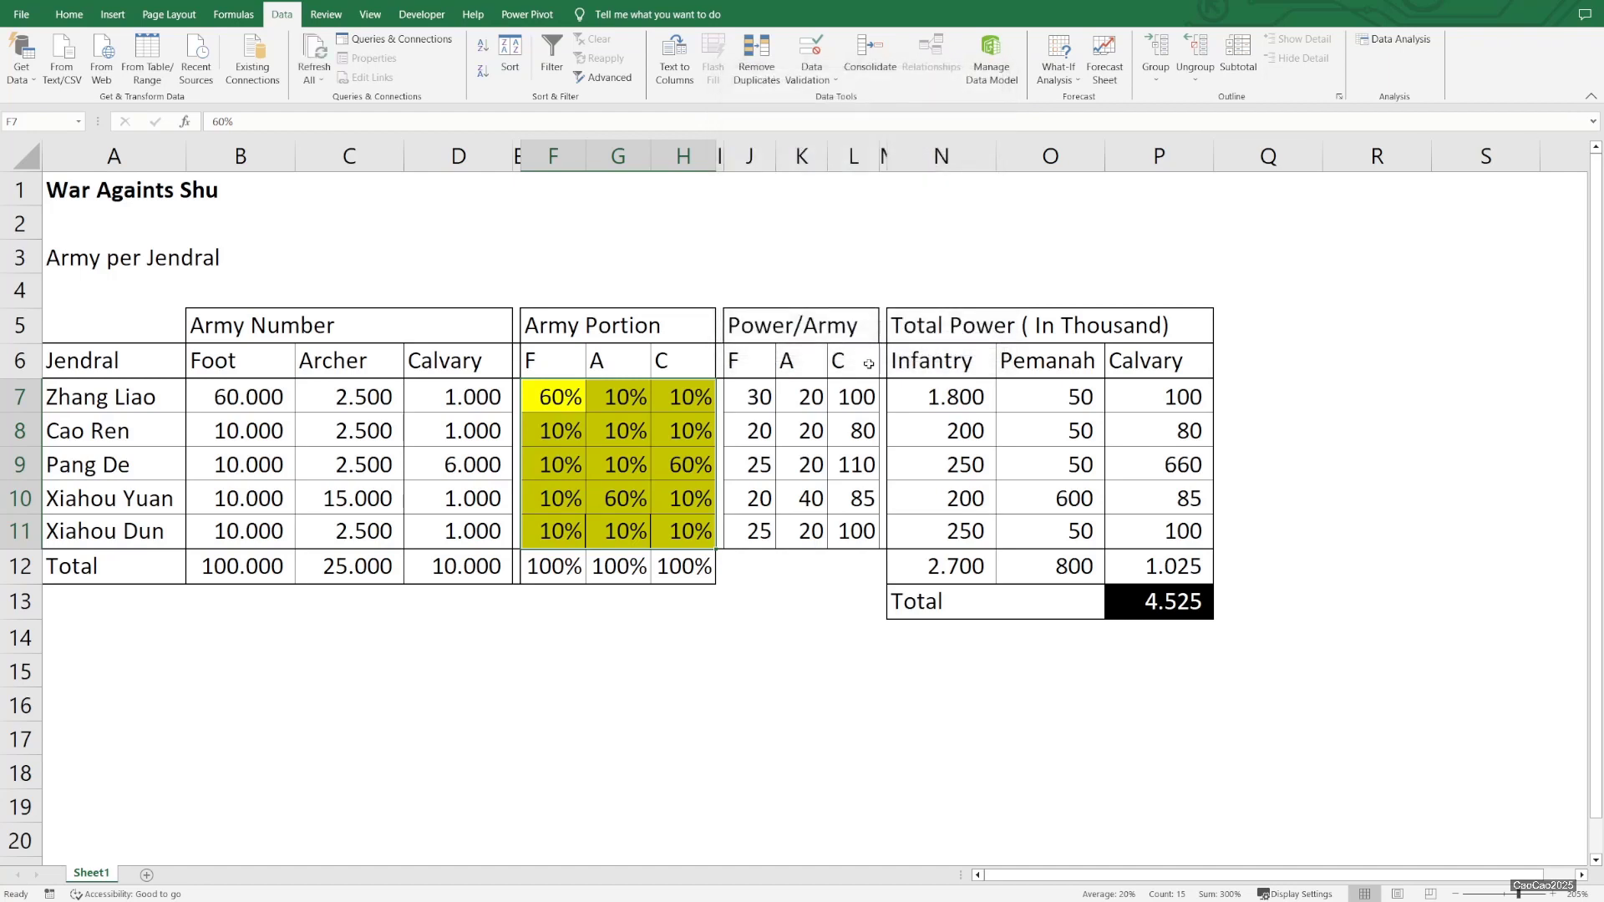
Clear the Foot portions F8:F11 and set them, along with the remaining Archer portions, to 5%
{"action": "left_click", "coordinate": [553, 435]}
{"action": "left_click_drag", "start_coordinate": [546, 469], "coordinate": [552, 531]}
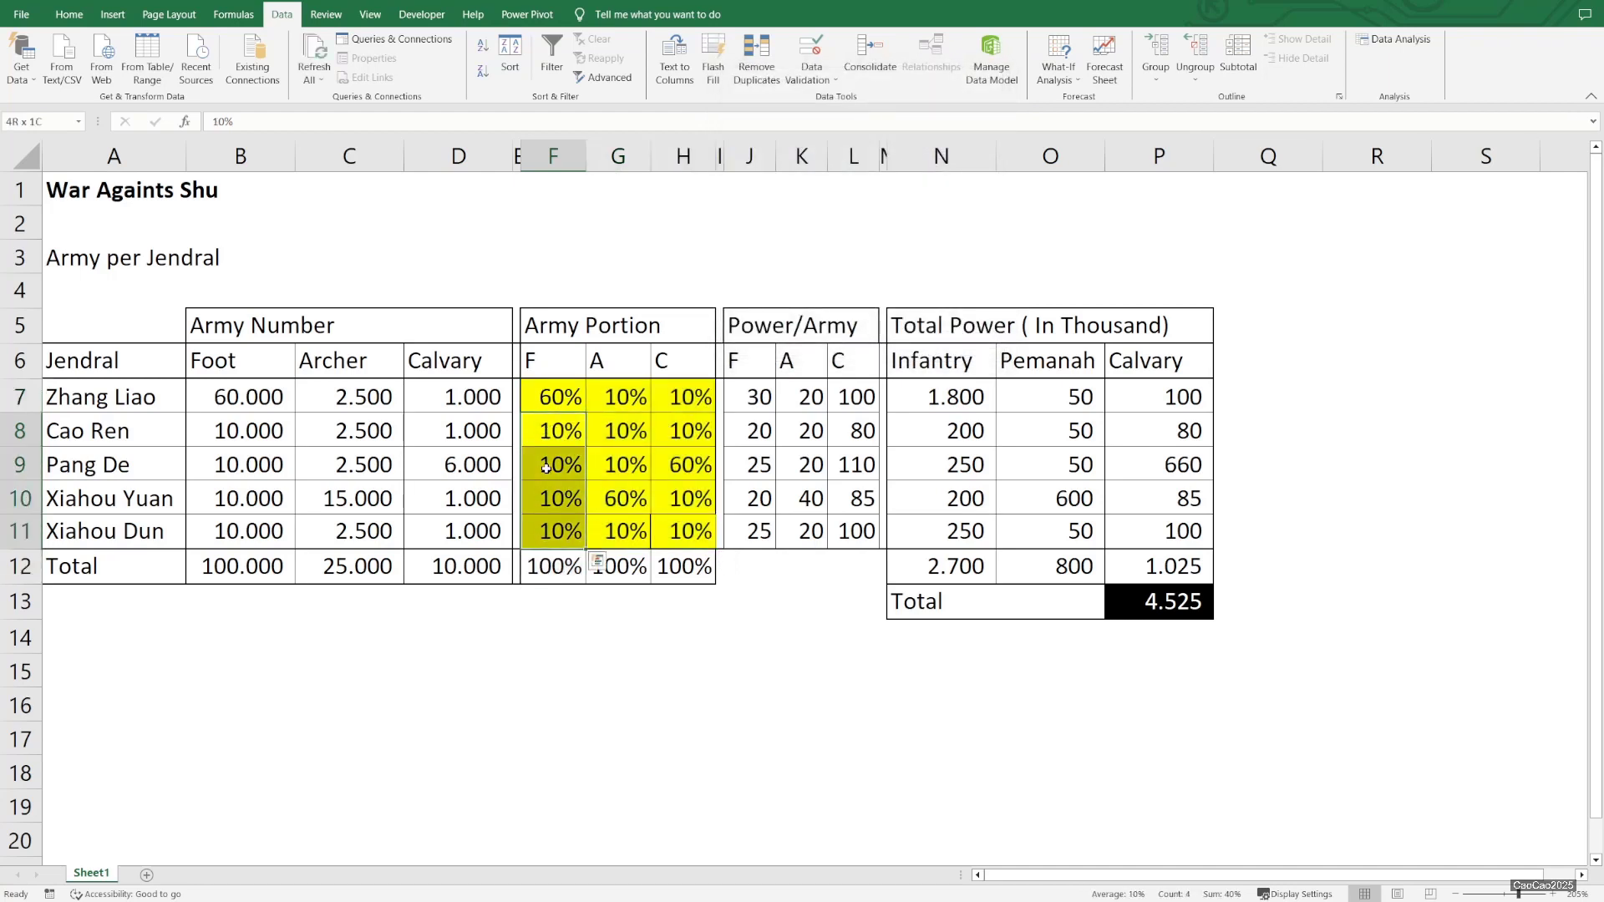
{"action": "key", "text": "Delete"}
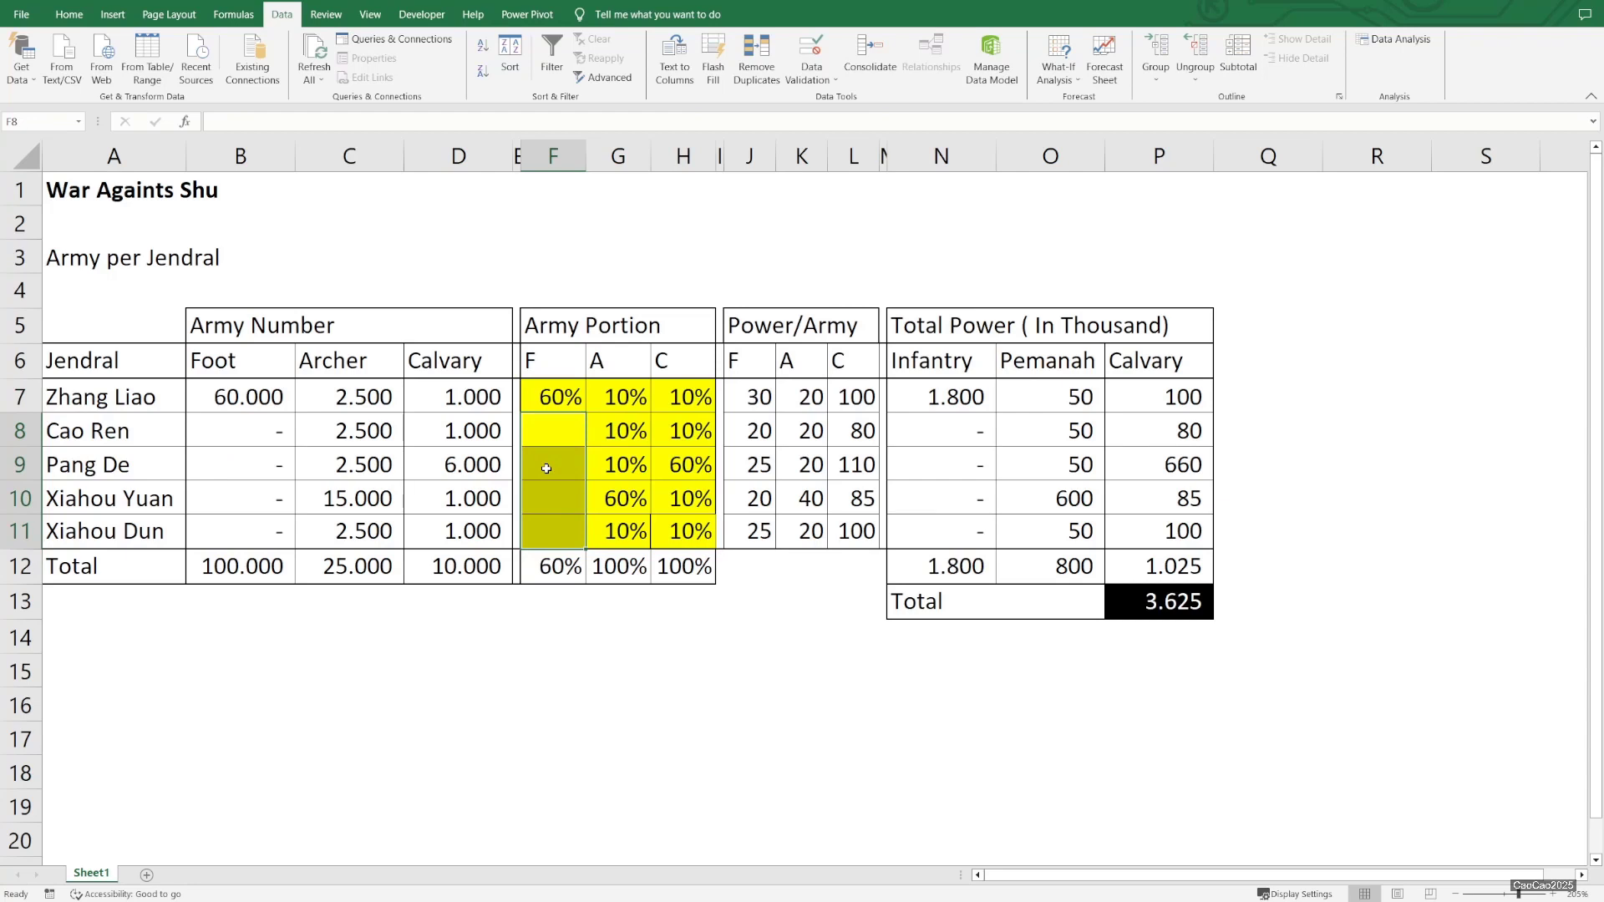
{"action": "type", "text": "5%"}
{"action": "key", "text": "Return"}
{"action": "type", "text": "5%"}
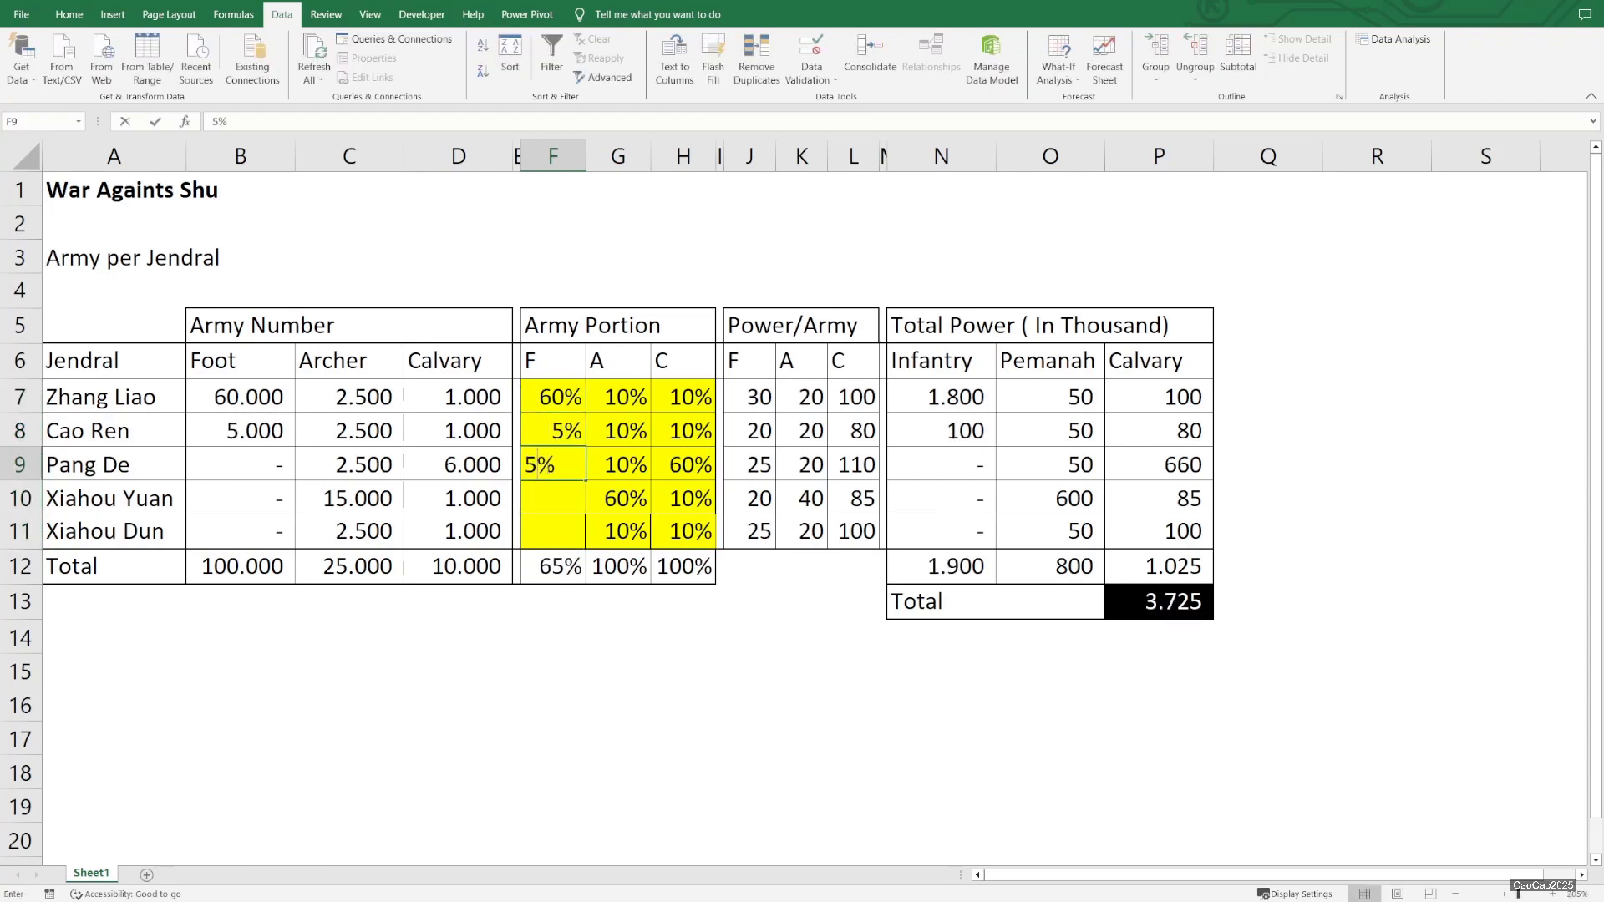
{"action": "type", "text": "5"}
{"action": "key", "text": "BackSpace"}
{"action": "key", "text": "Return"}
{"action": "type", "text": "5%"}
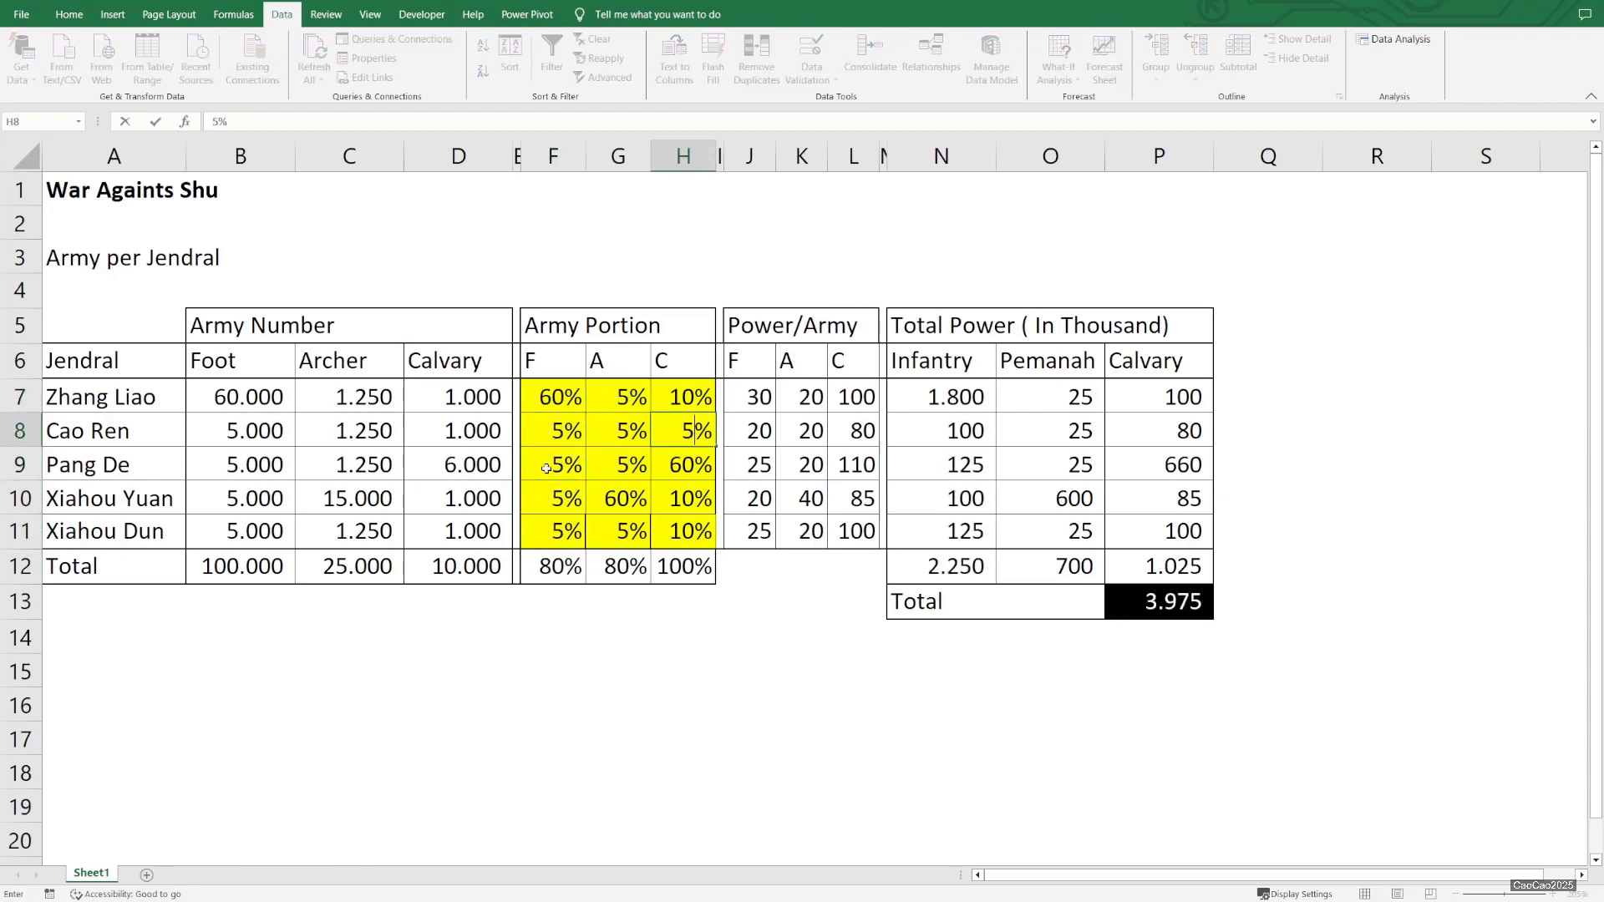
{"action": "key", "text": "Up"}
{"action": "type", "text": "5%"}
{"action": "key", "text": "Return"}
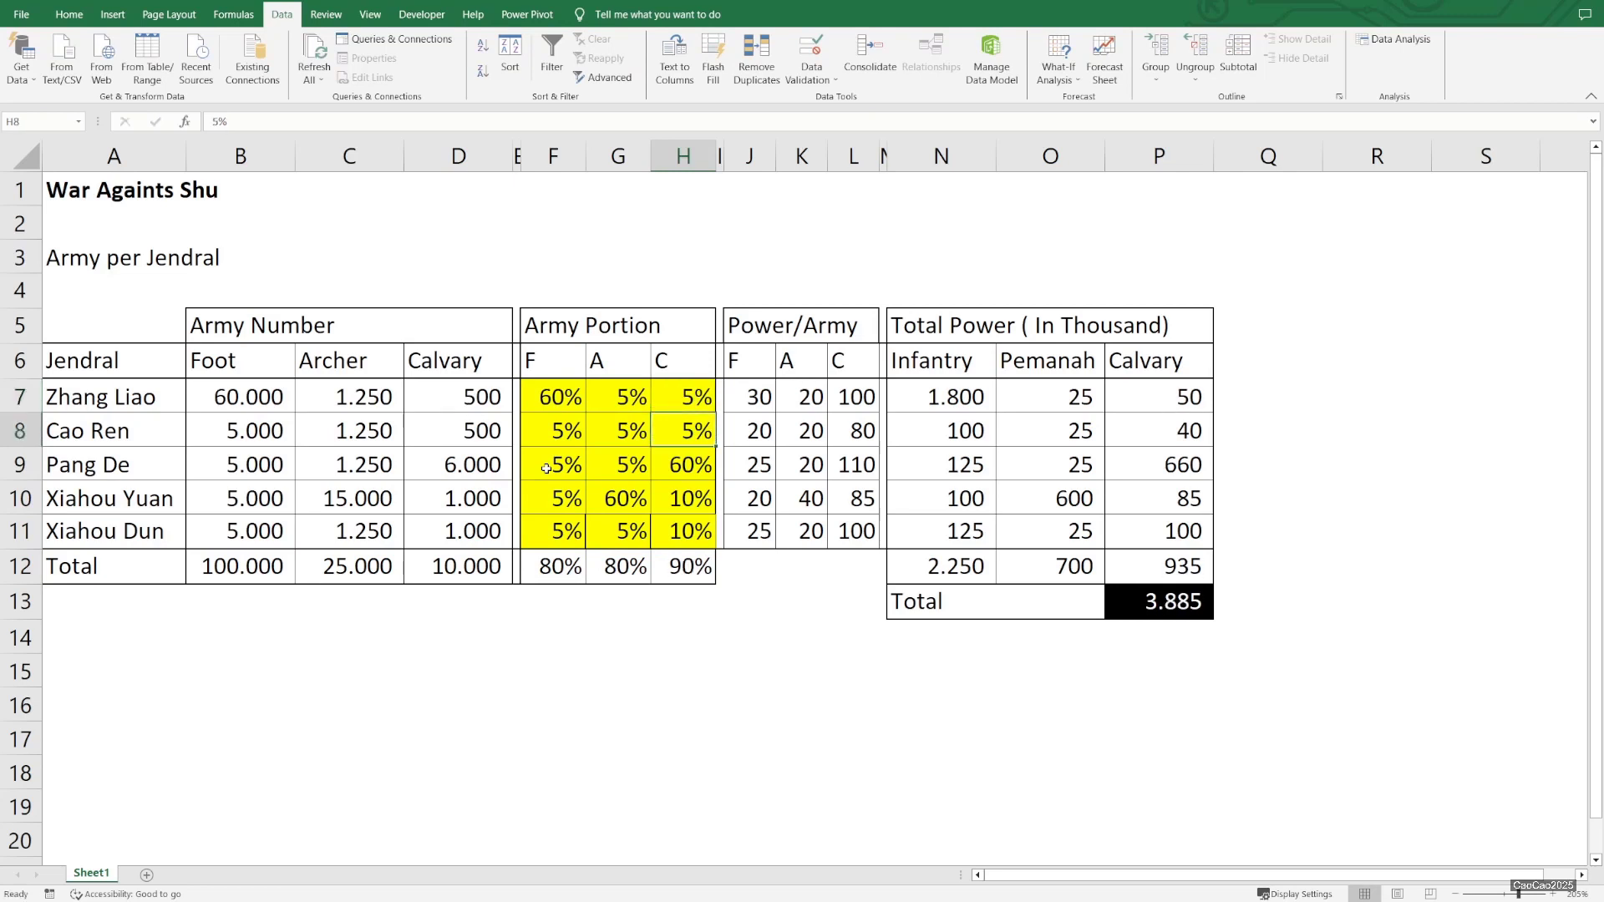
Set the Calvary portions to 0% for every commander except Pang De, whose Calvary portion becomes 100%
{"action": "key", "text": "Up"}
{"action": "type", "text": "0"}
{"action": "key", "text": "Return"}
{"action": "type", "text": "0"}
{"action": "key", "text": "Return"}
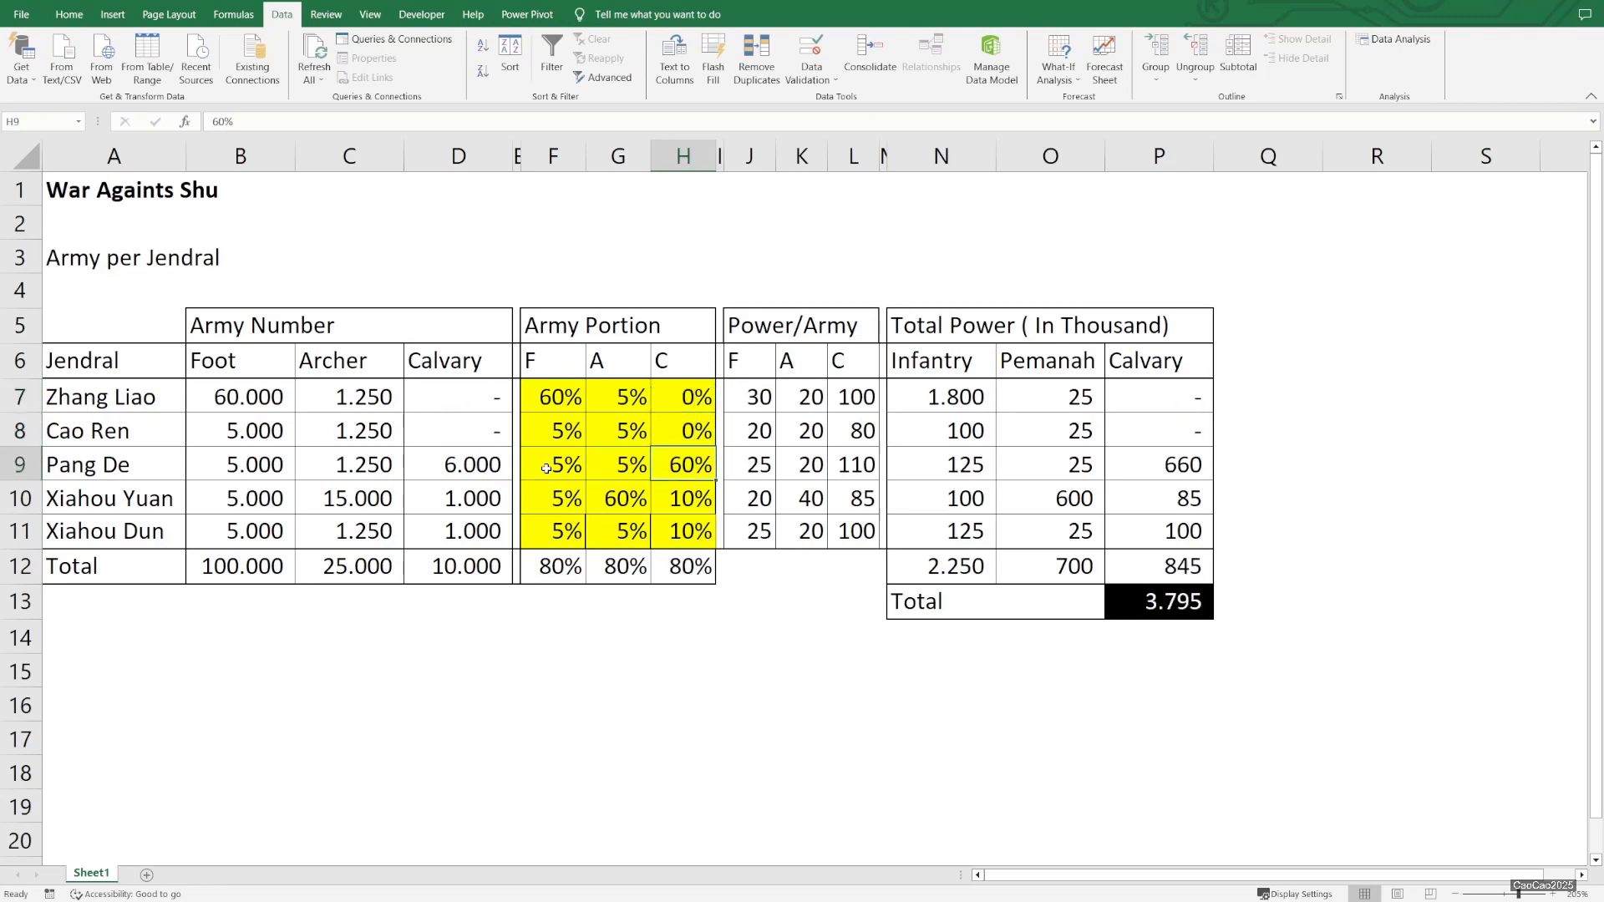
{"action": "type", "text": "100"}
{"action": "key", "text": "Return"}
{"action": "type", "text": "0"}
{"action": "key", "text": "Return"}
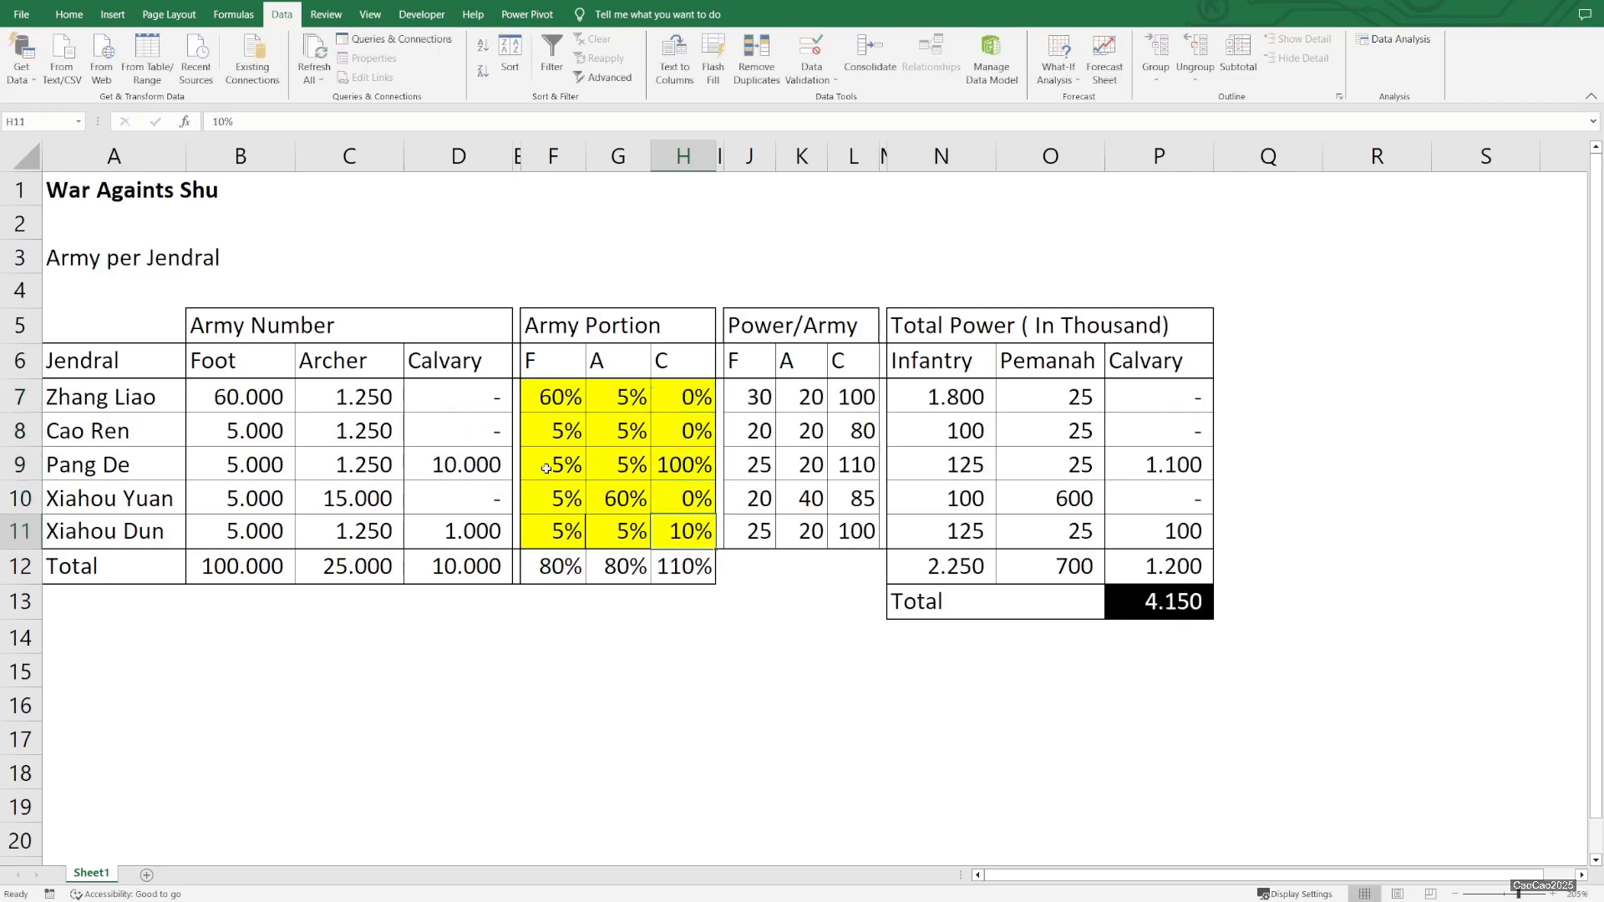
{"action": "type", "text": "0"}
{"action": "key", "text": "Return"}
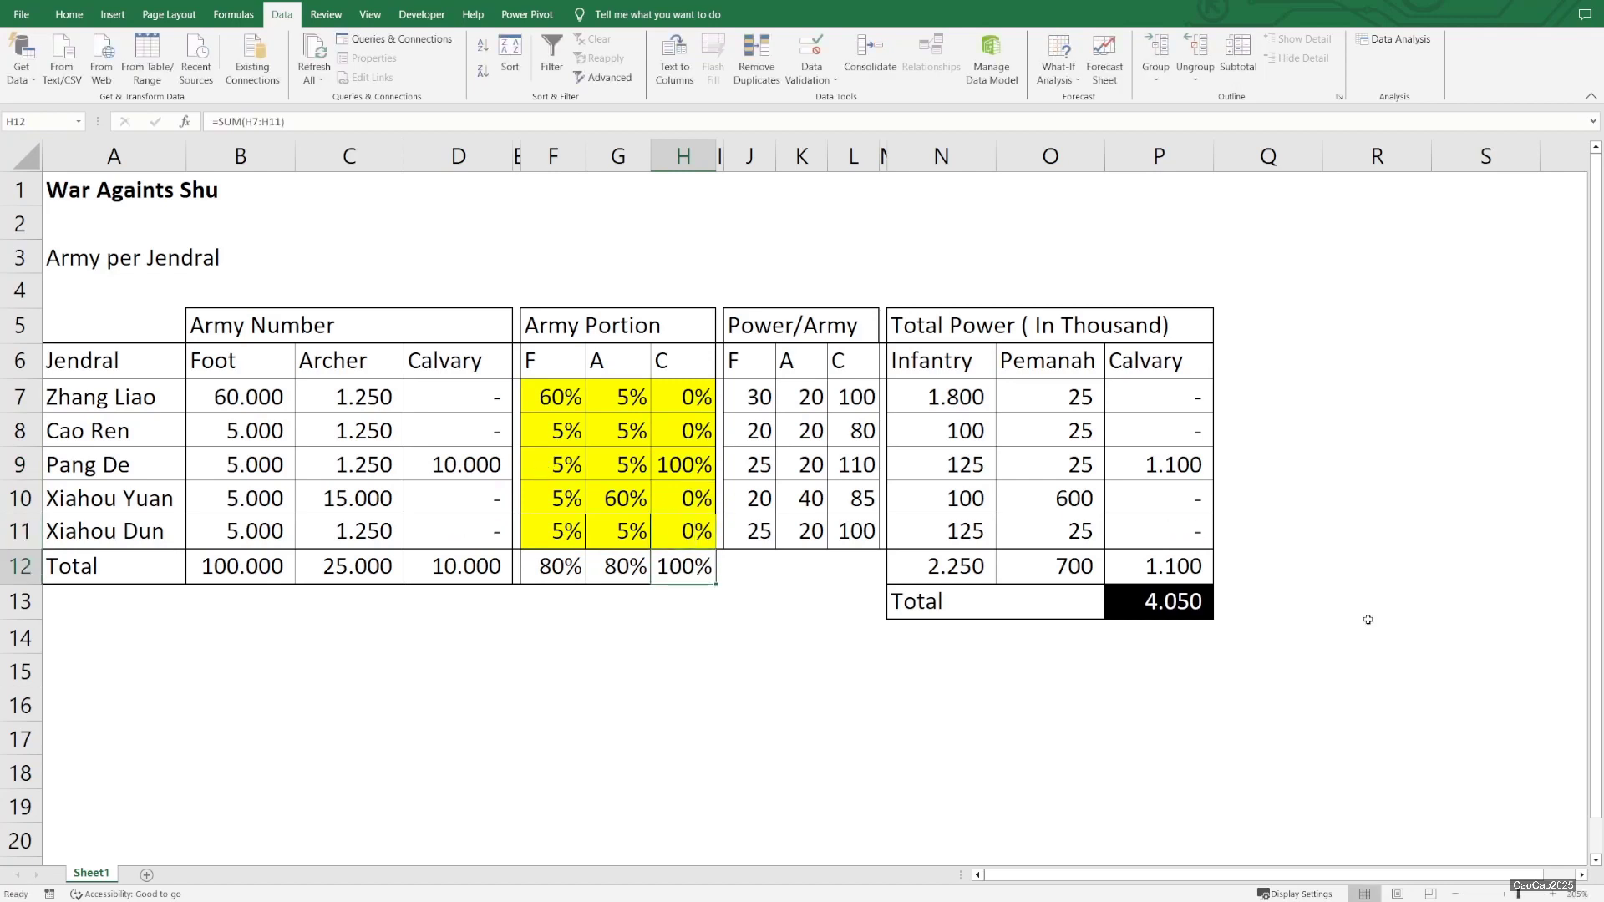
Adjust Pang De's Calvary portion to 96%
{"action": "left_click", "coordinate": [687, 470]}
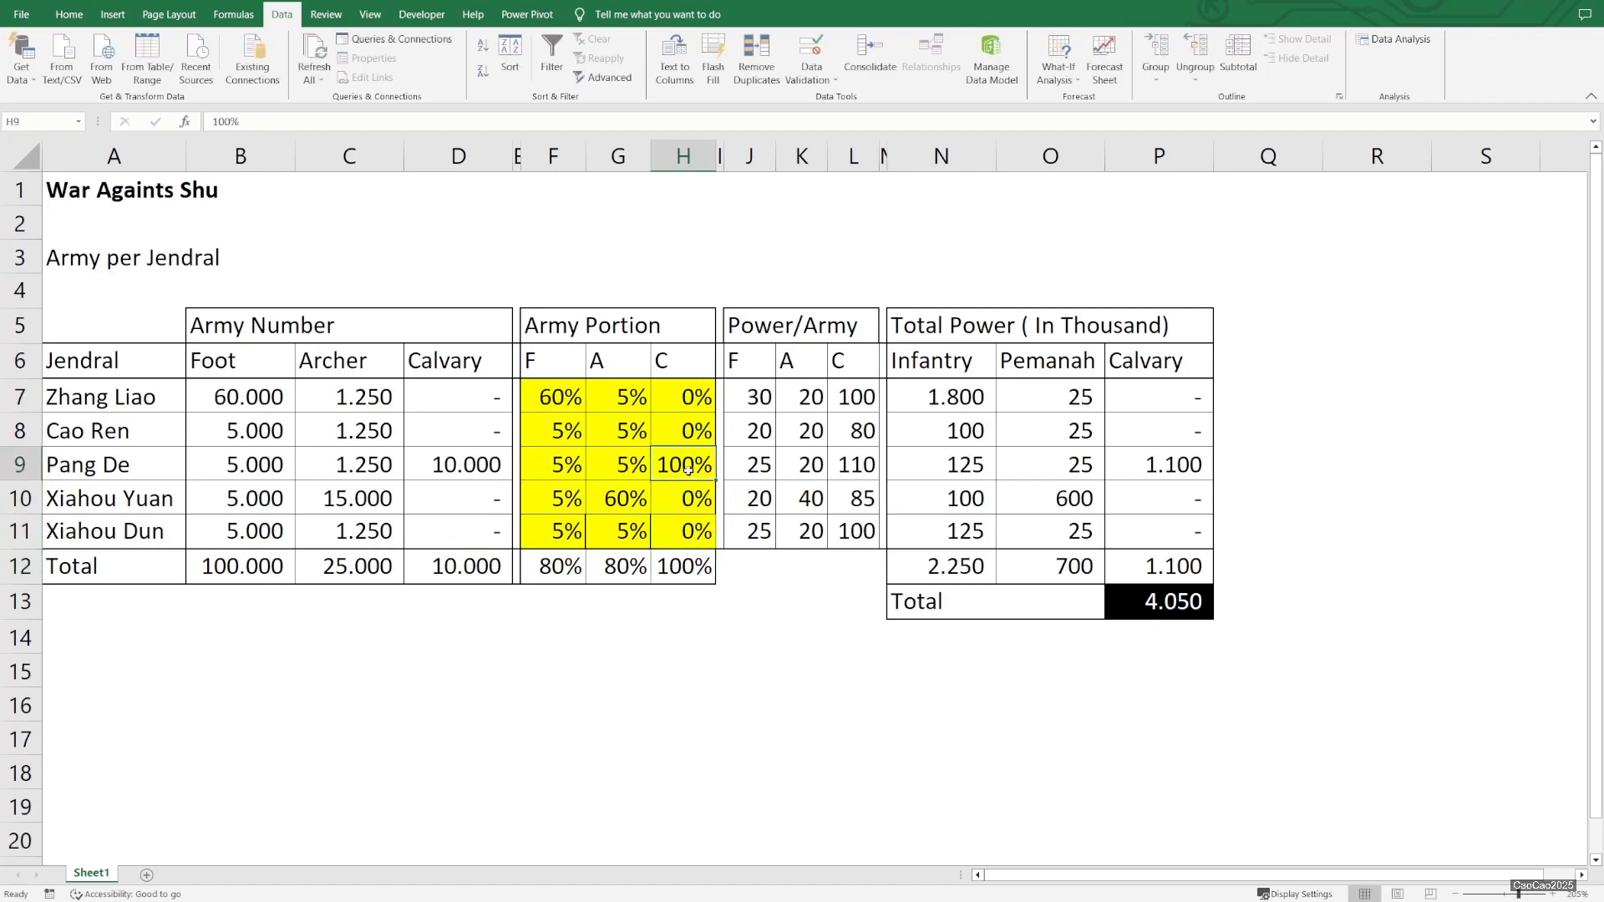
{"action": "type", "text": "95"}
{"action": "key", "text": "Return"}
{"action": "left_click", "coordinate": [687, 478]}
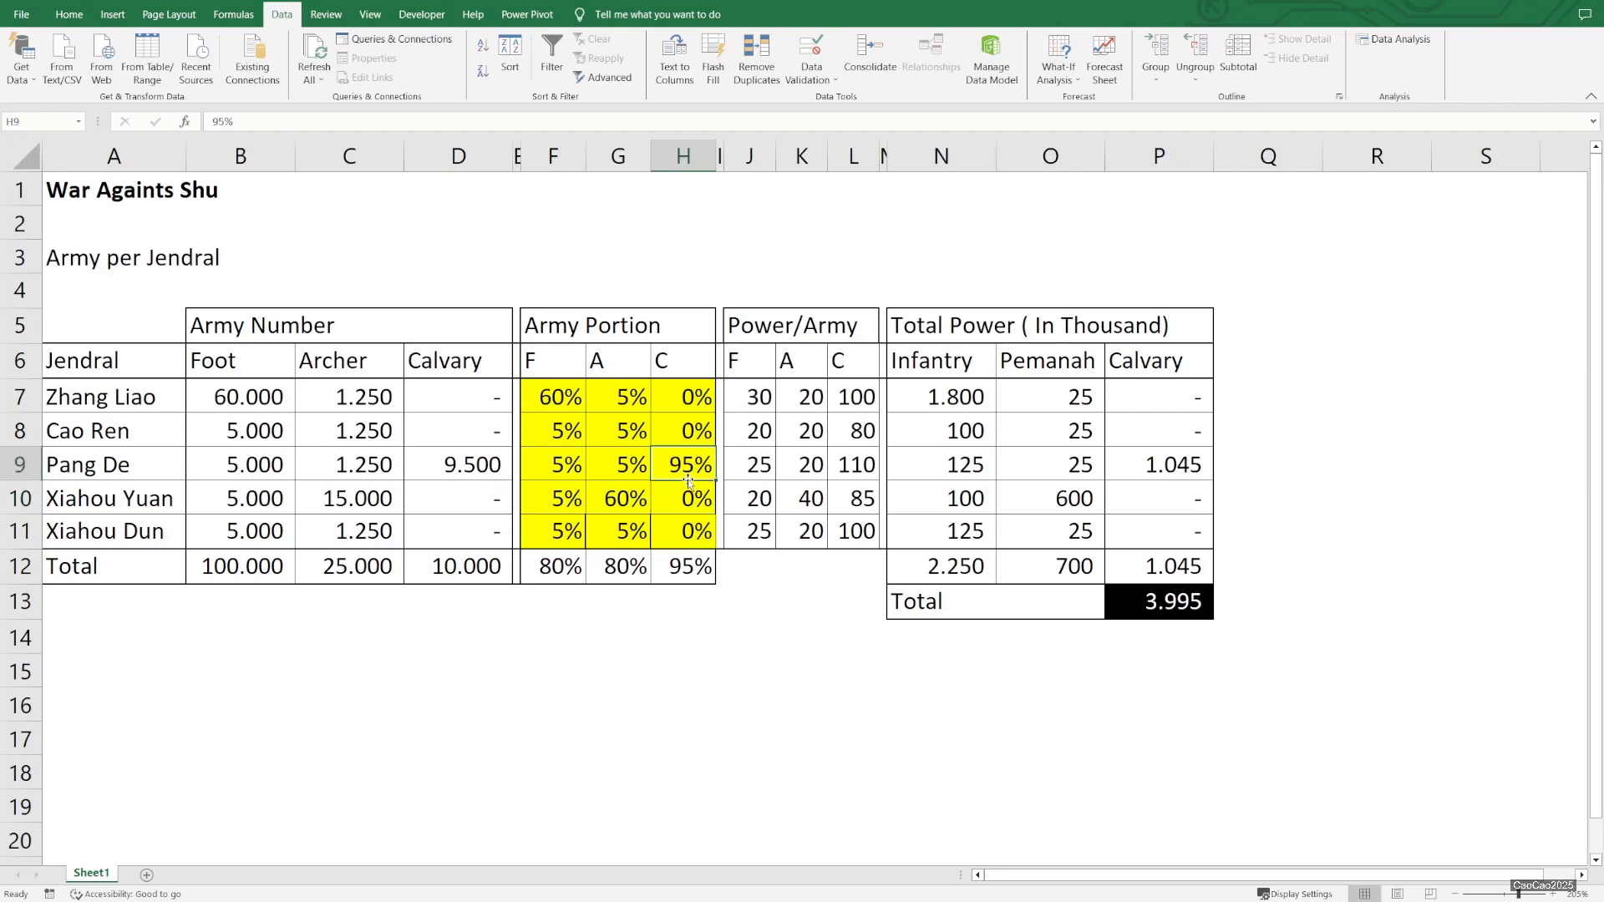
{"action": "type", "text": "97"}
{"action": "key", "text": "Return"}
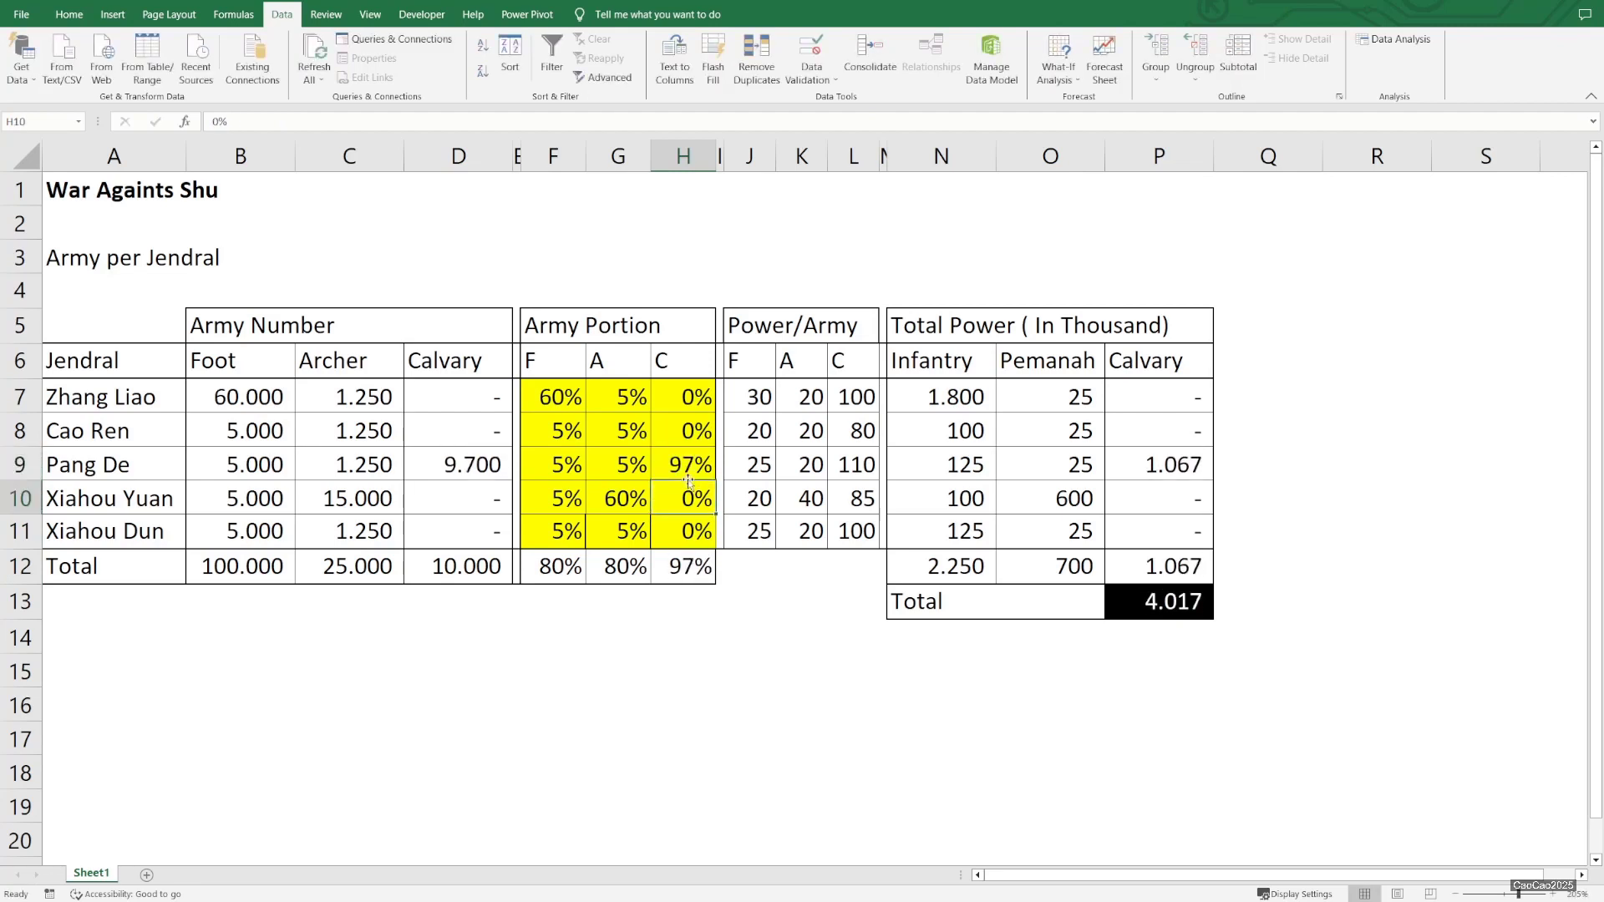
{"action": "left_click", "coordinate": [687, 477]}
{"action": "type", "text": "96"}
{"action": "key", "text": "Return"}
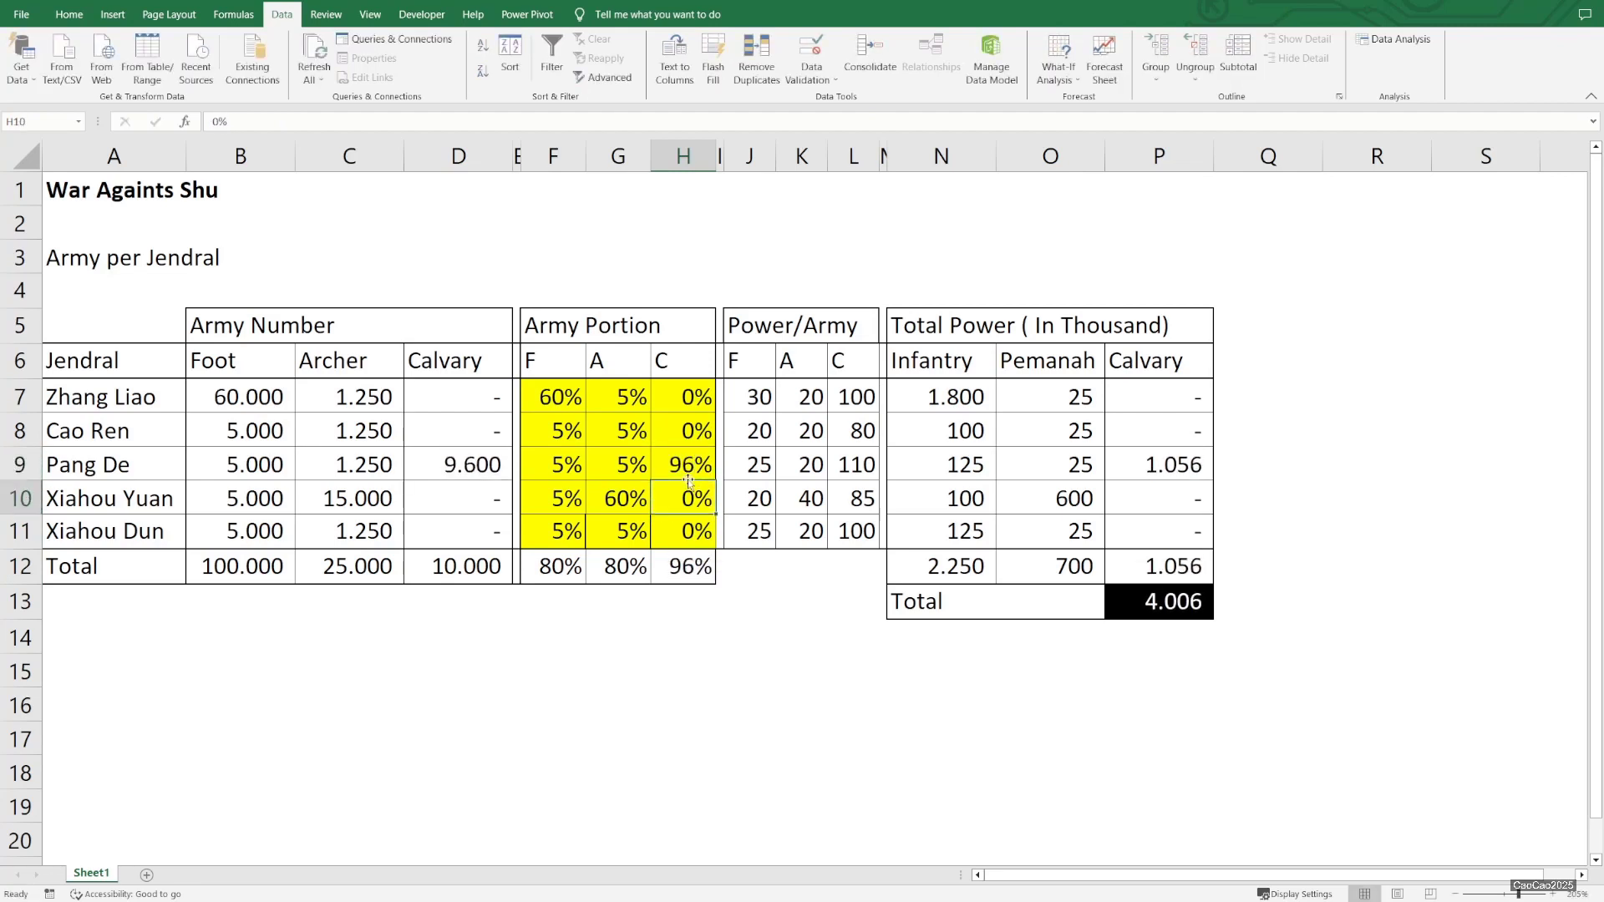
Add a scenario named 4006 with changing cells F7:H11 and accept its values
{"action": "left_click_drag", "start_coordinate": [557, 393], "coordinate": [678, 515]}
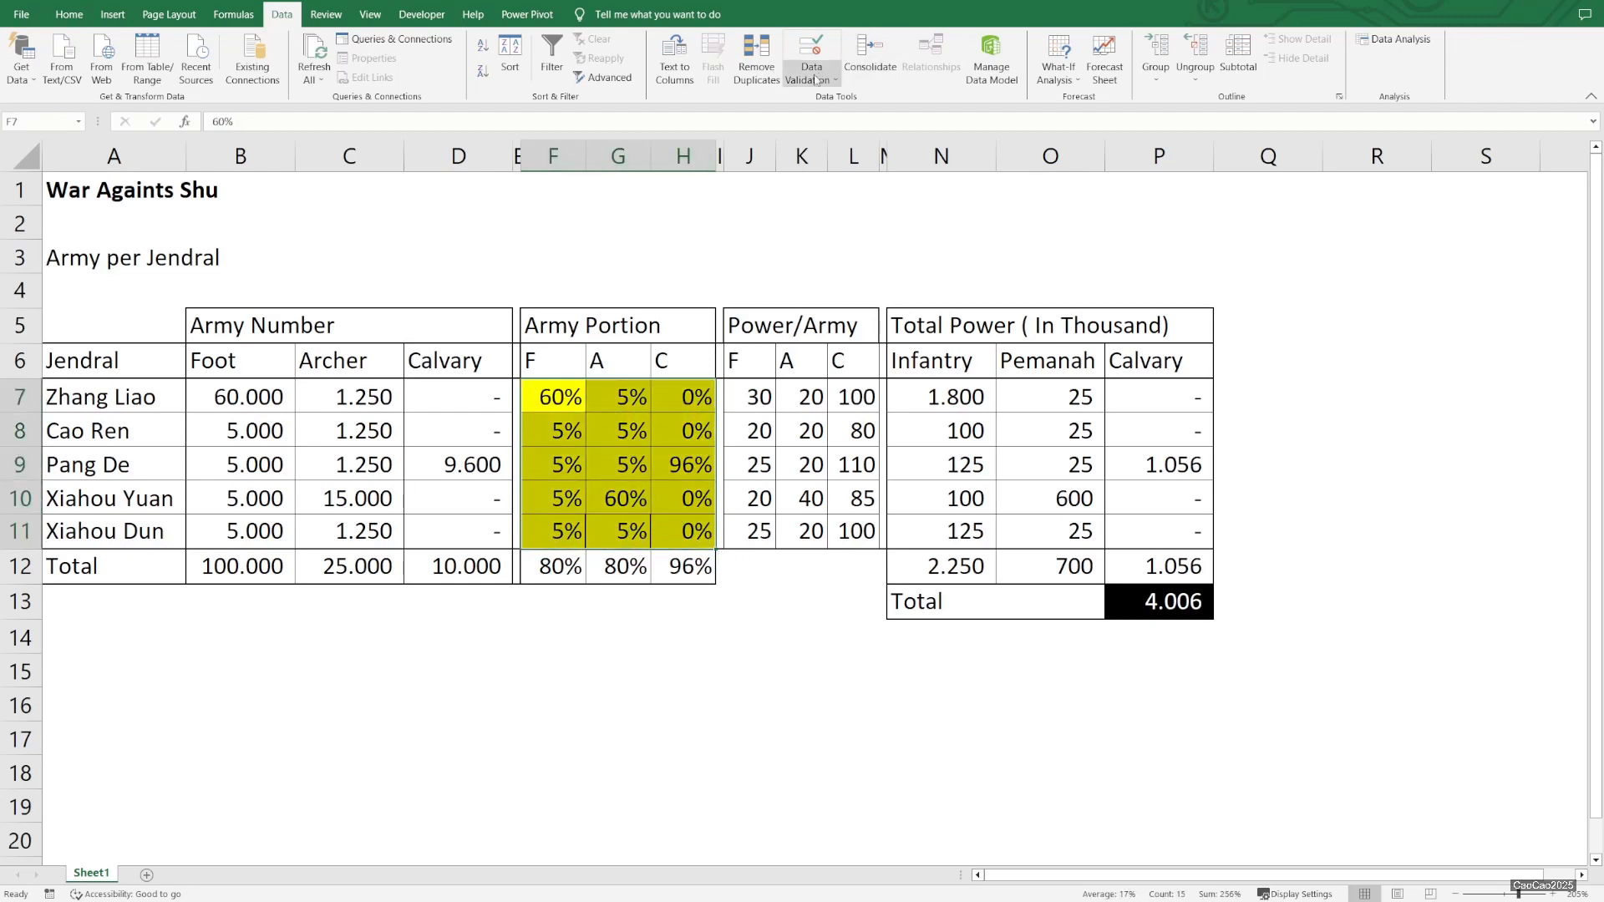
{"action": "left_click", "coordinate": [1066, 84]}
{"action": "left_click", "coordinate": [1076, 105]}
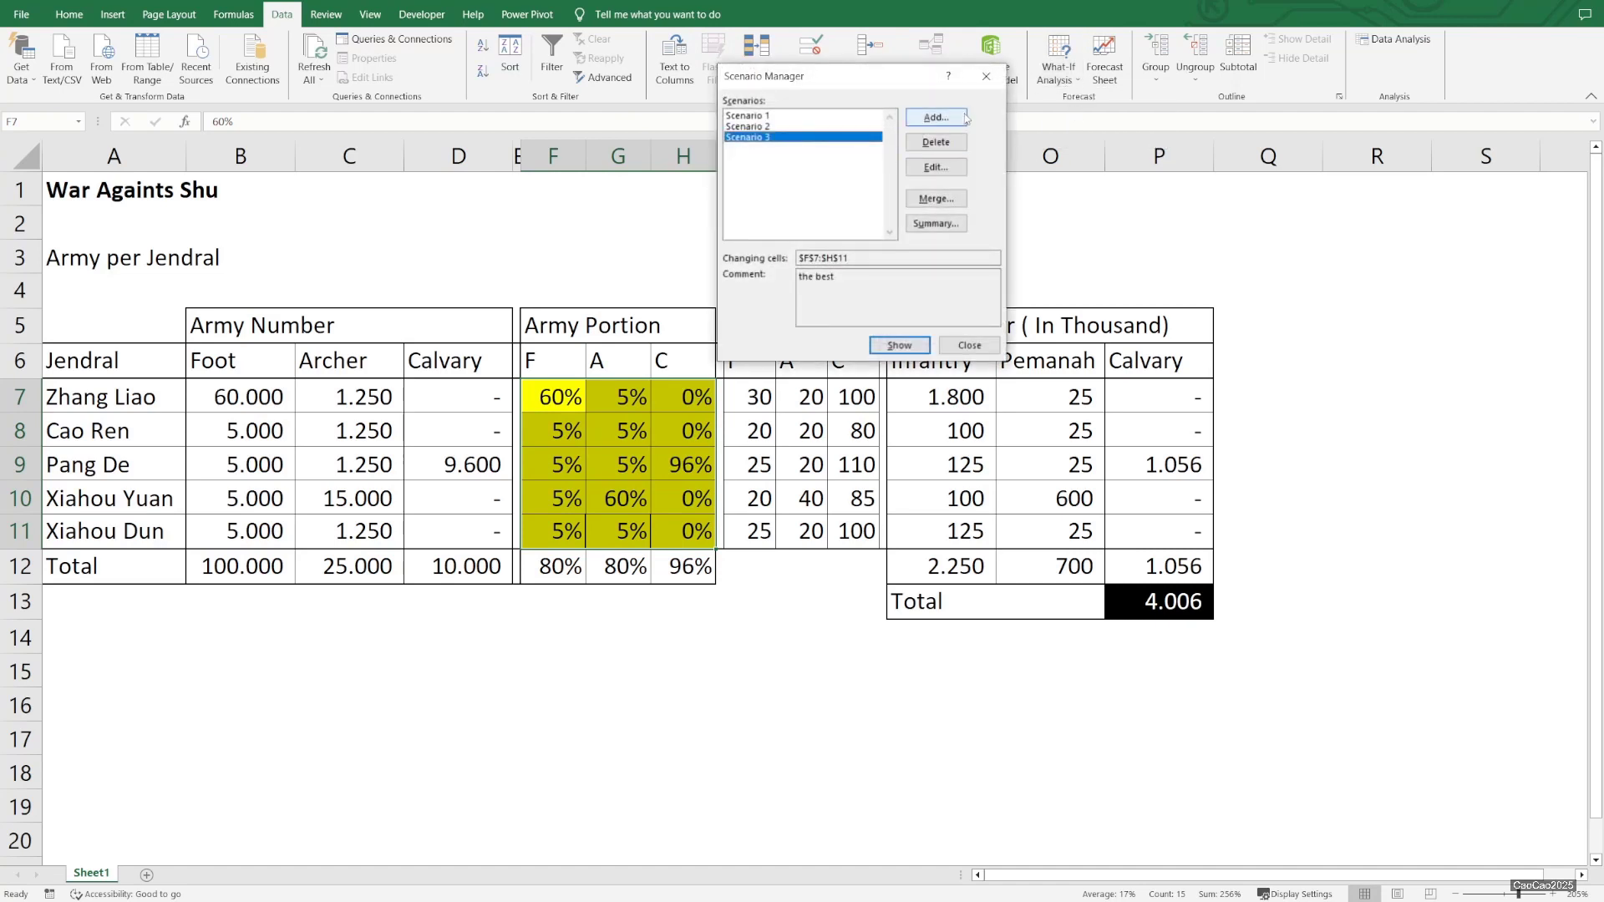
{"action": "left_click", "coordinate": [938, 118]}
{"action": "type", "text": "1"}
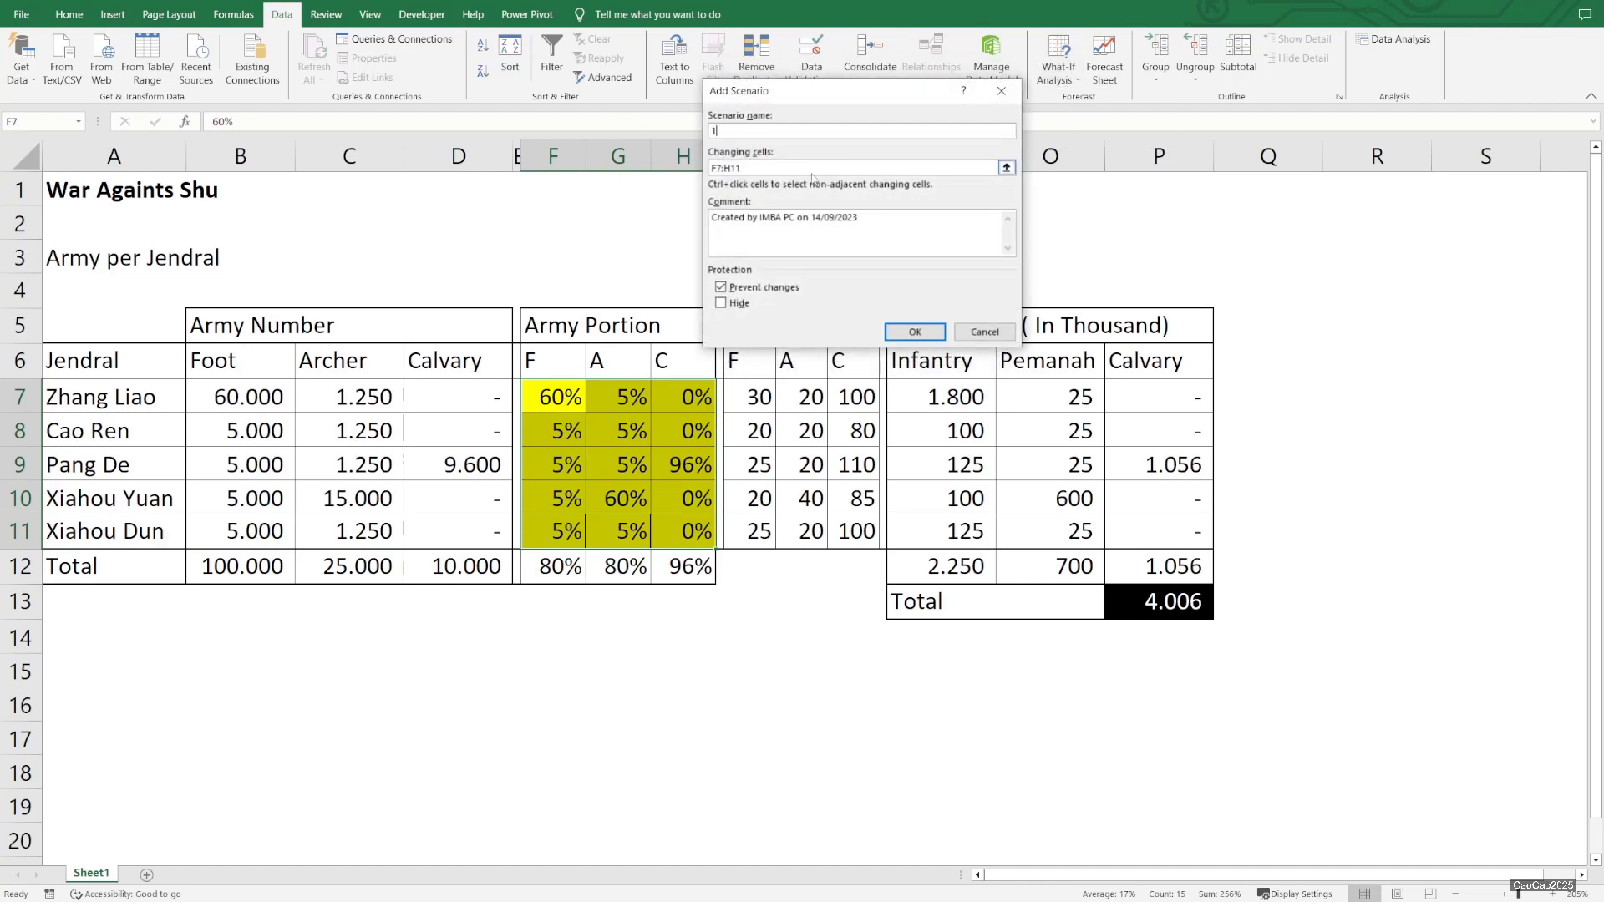
{"action": "key", "text": "BackSpace"}
{"action": "type", "text": "4006"}
{"action": "left_click", "coordinate": [916, 332]}
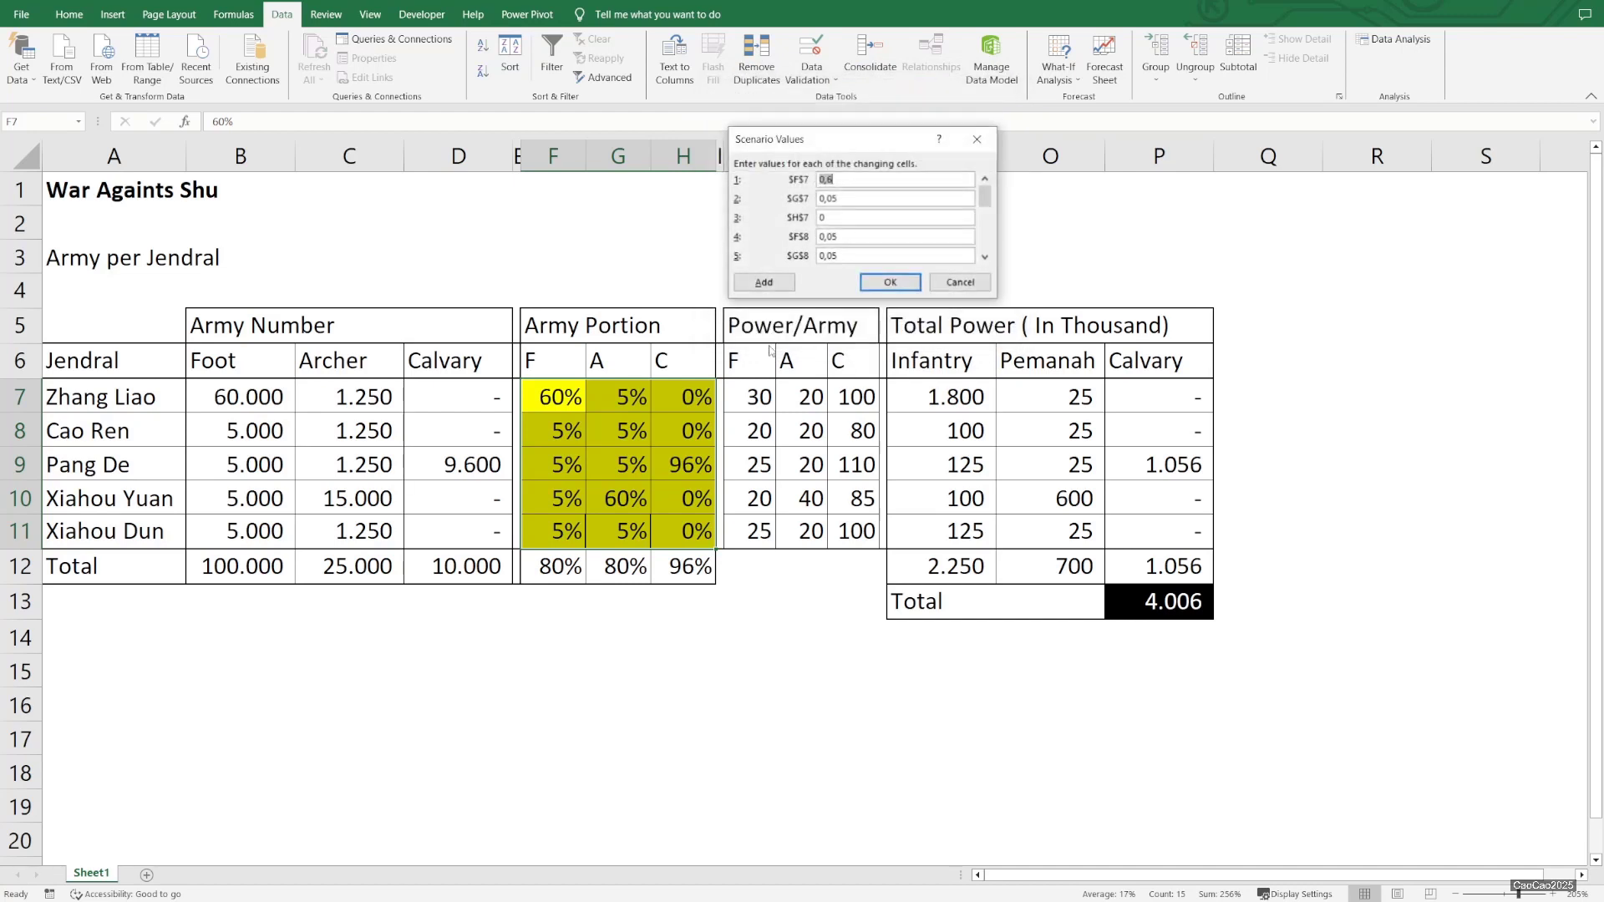
{"action": "left_click", "coordinate": [890, 284]}
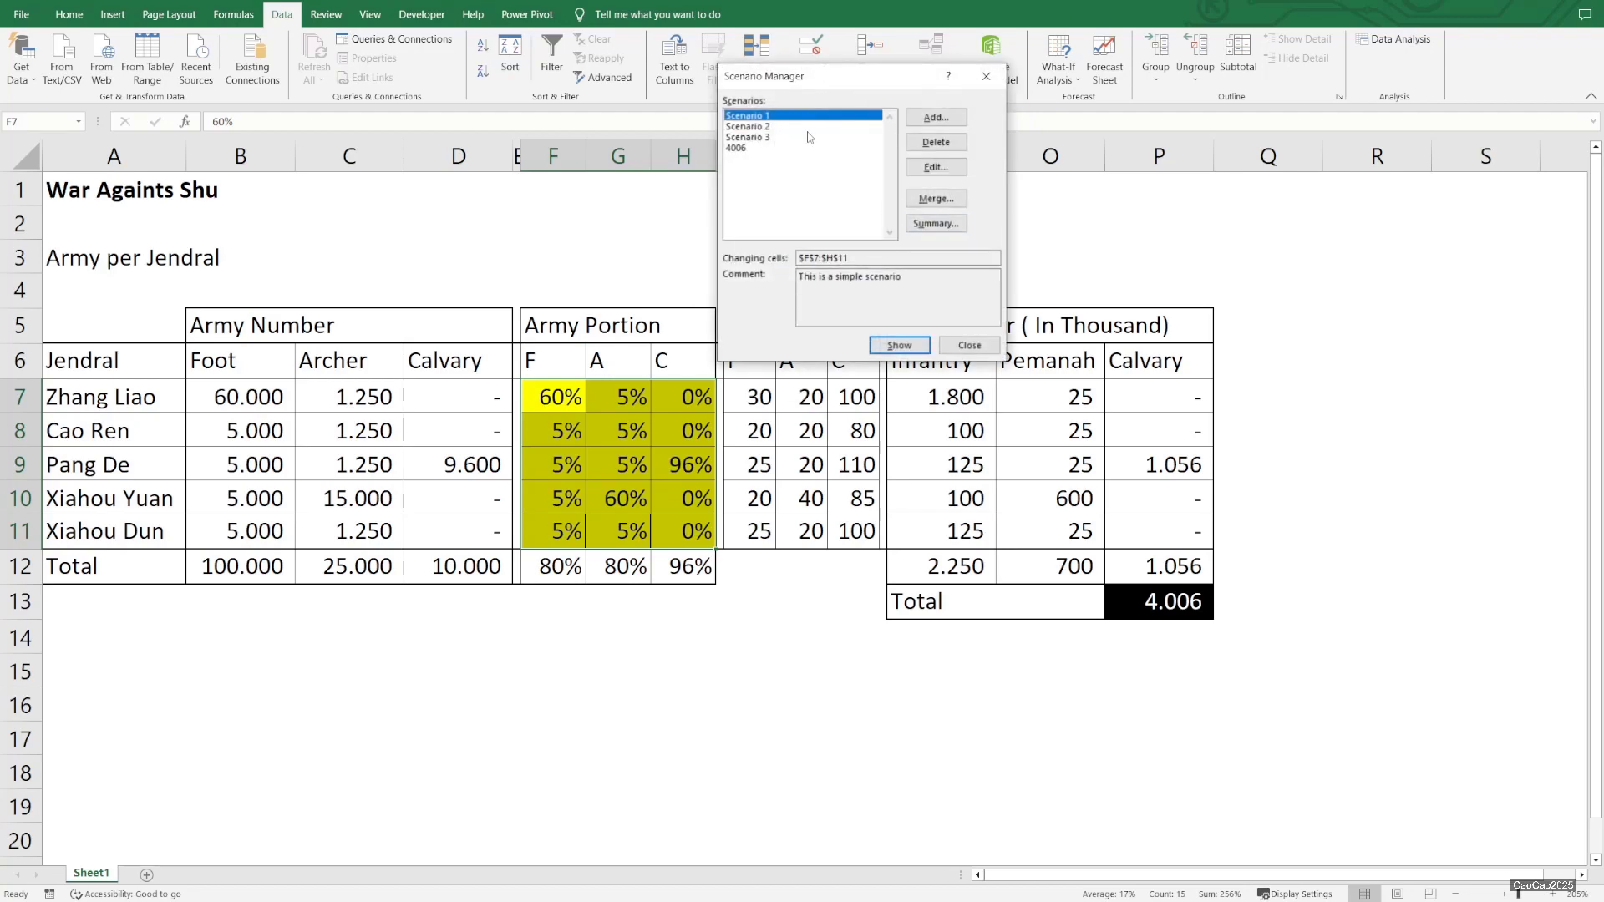
Show each saved scenario in turn on the sheet to compare the total power
{"action": "left_click", "coordinate": [768, 148]}
{"action": "double_click", "coordinate": [772, 127]}
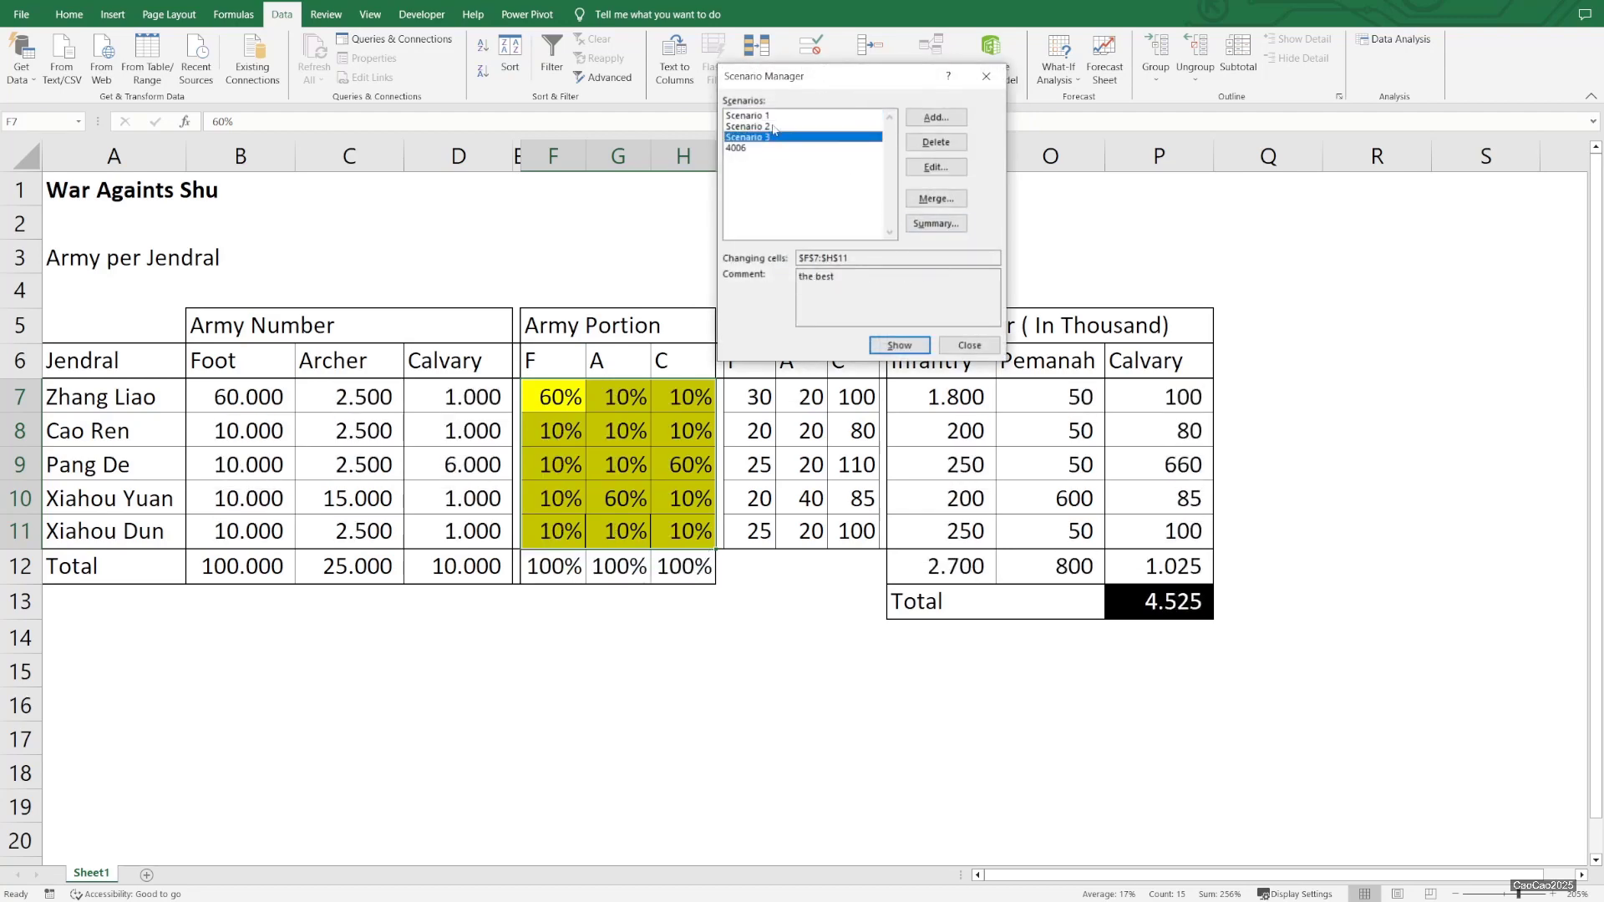
{"action": "double_click", "coordinate": [770, 116]}
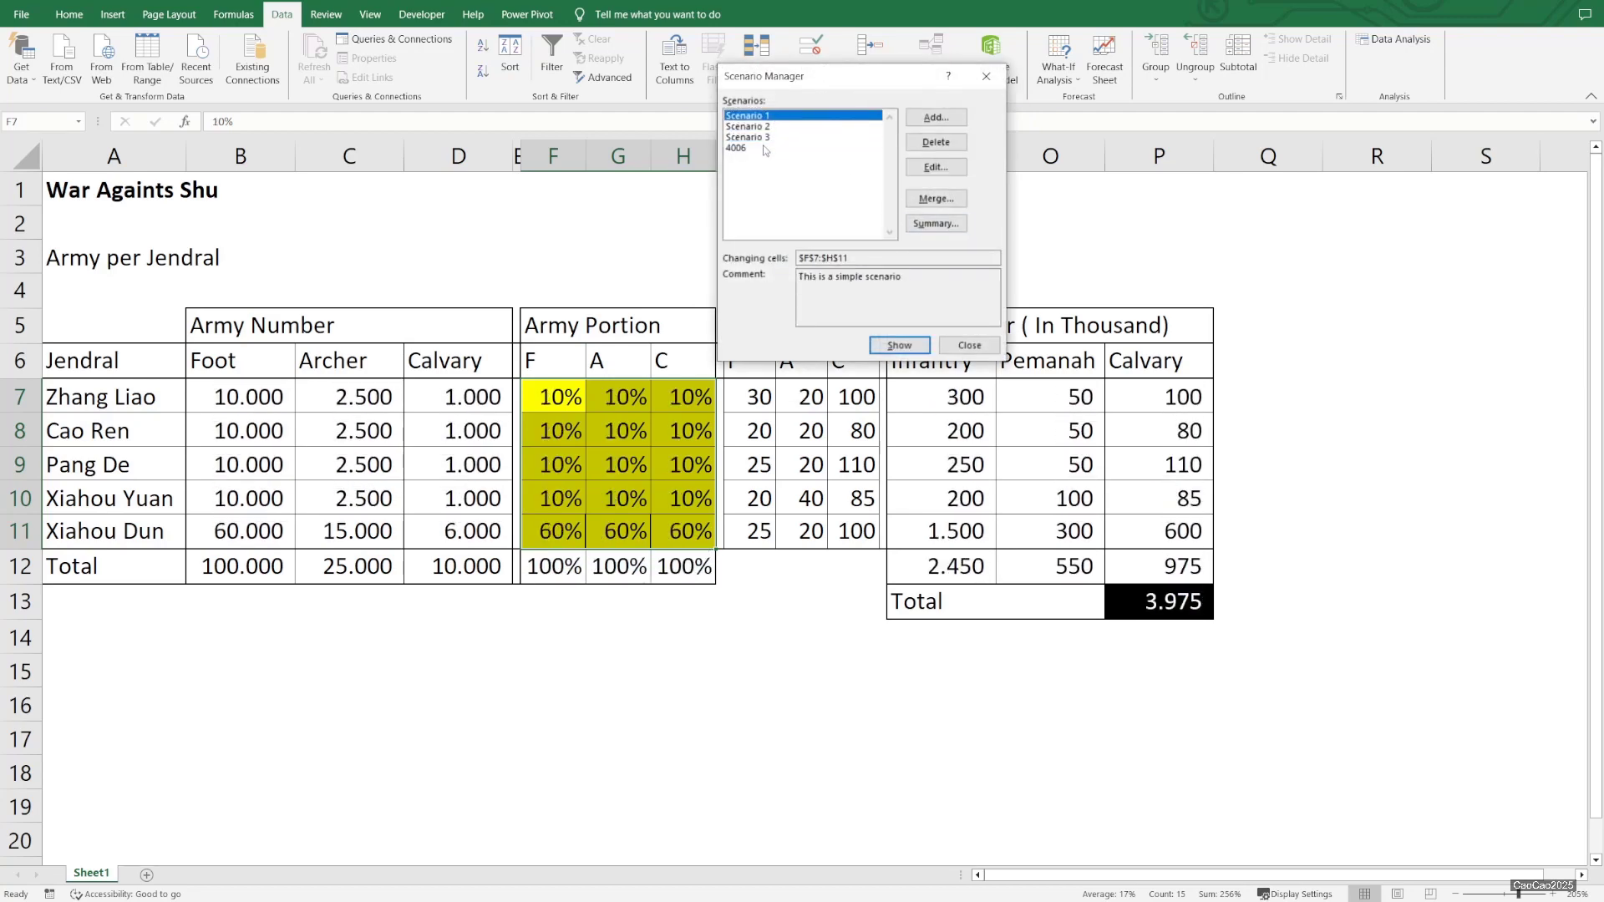
{"action": "double_click", "coordinate": [766, 148]}
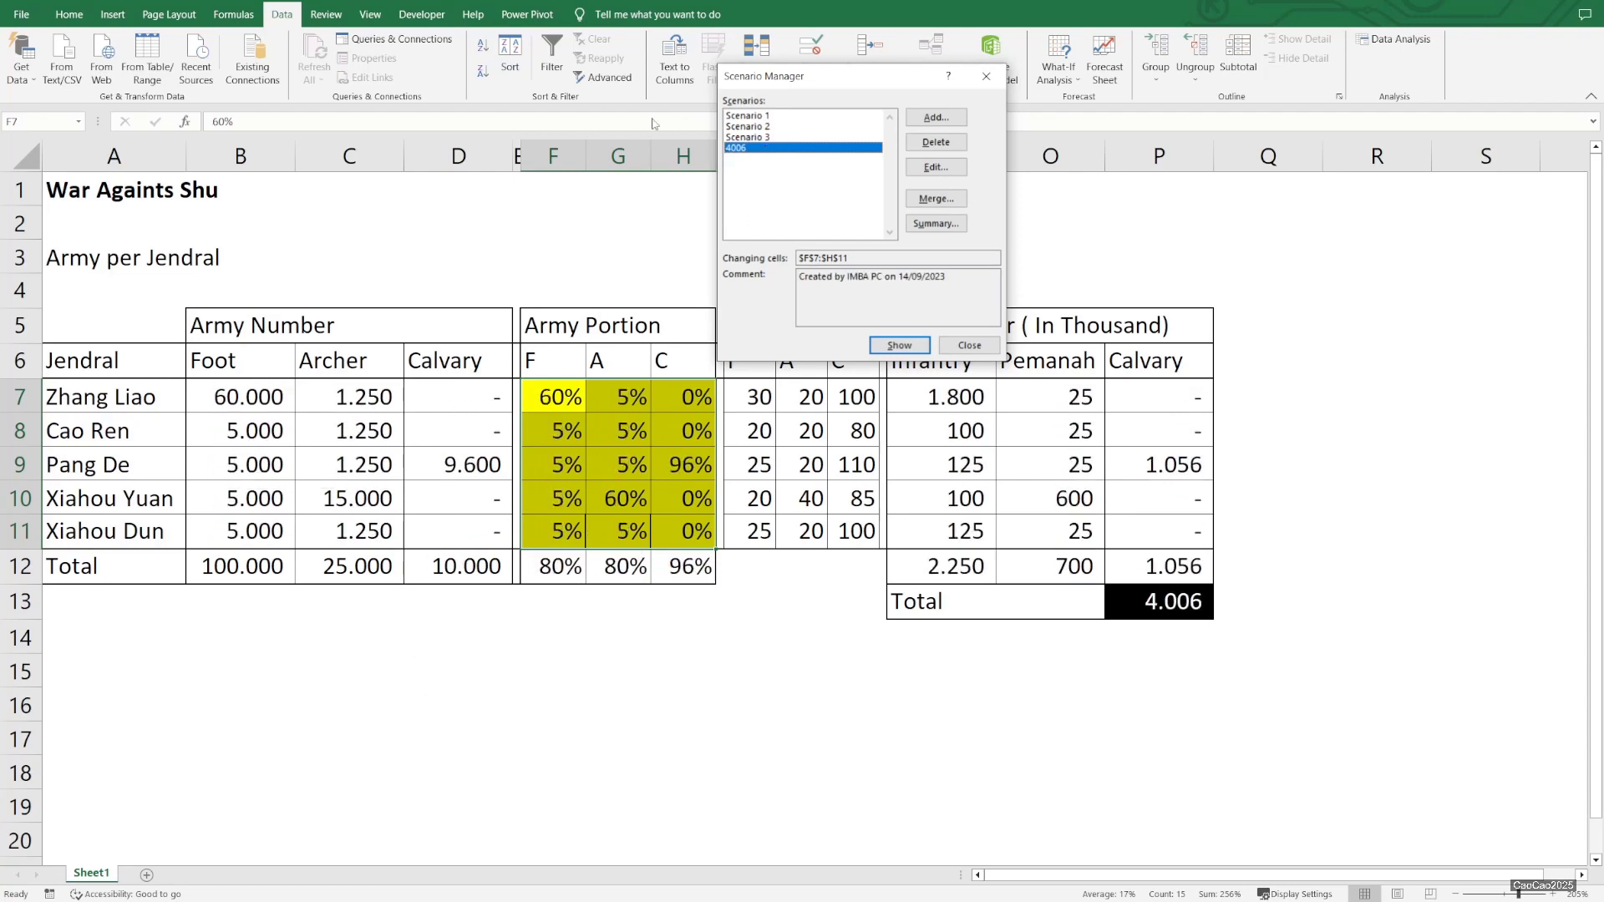
{"action": "left_click", "coordinate": [761, 117]}
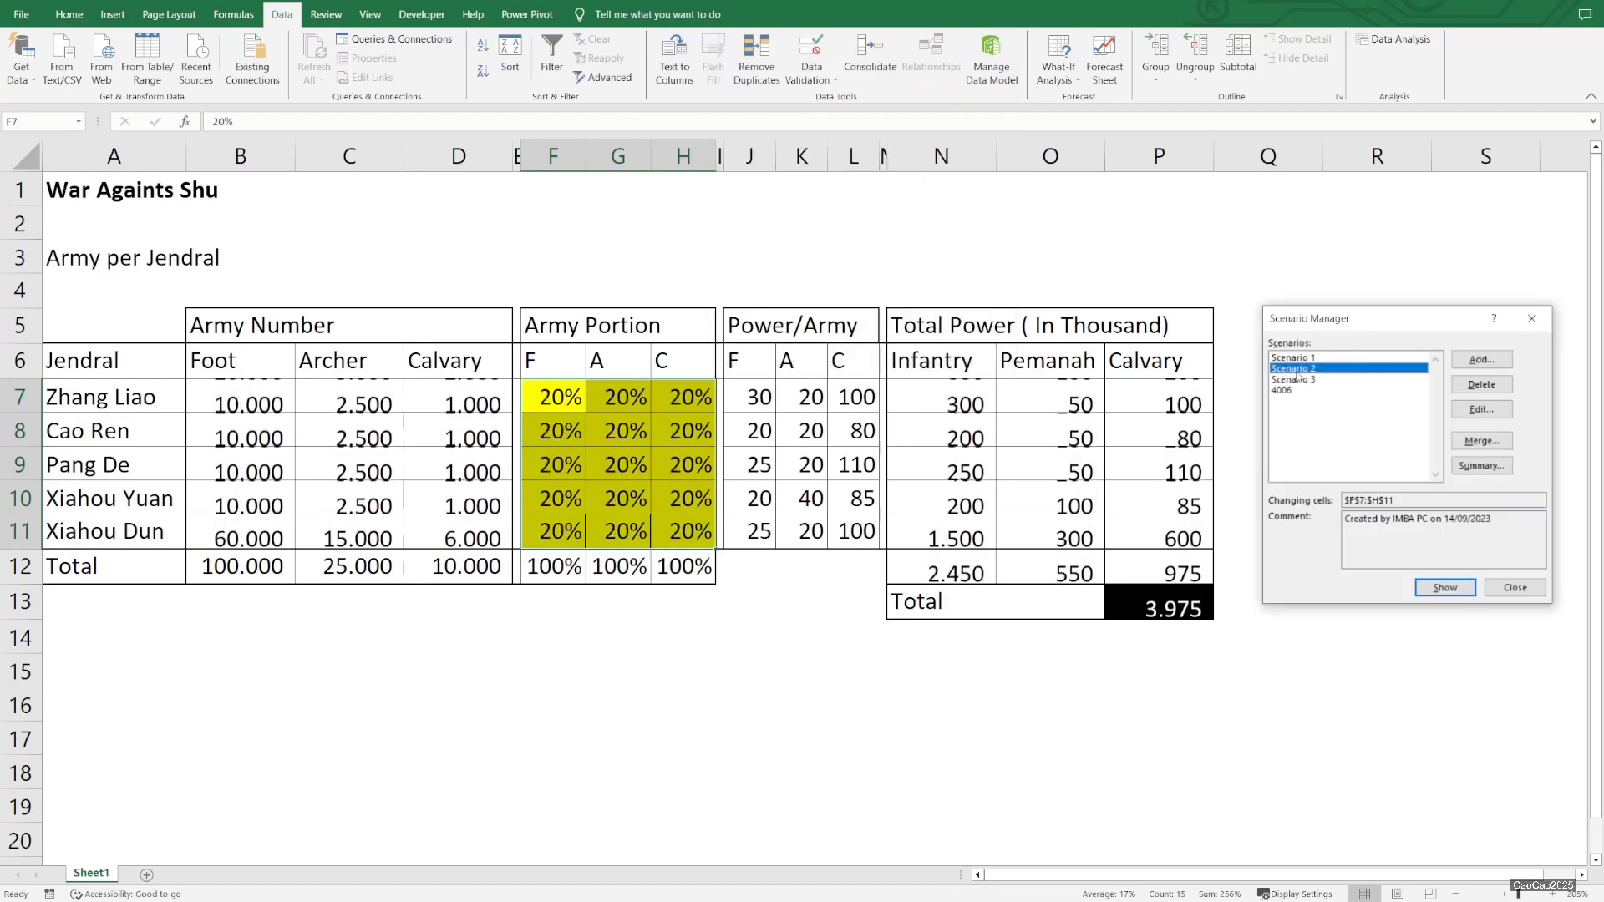
{"action": "double_click", "coordinate": [1288, 380]}
{"action": "double_click", "coordinate": [1283, 390]}
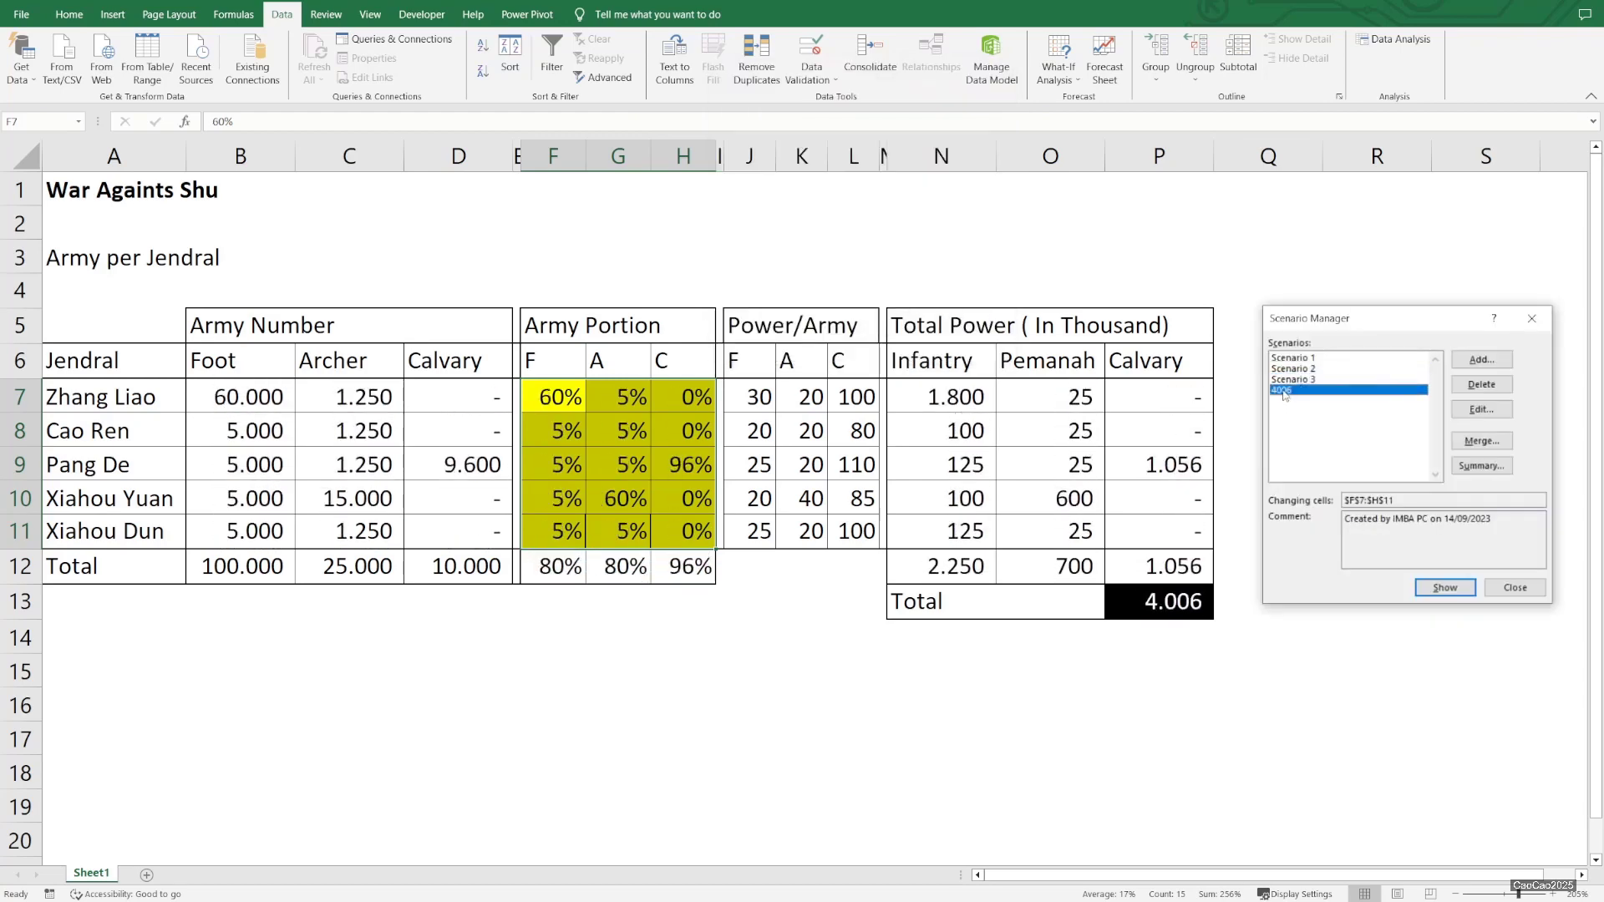